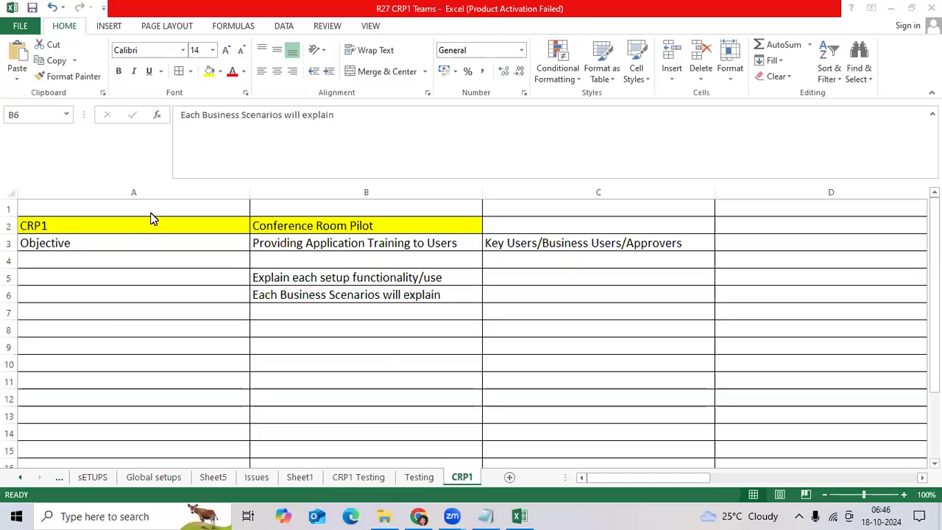
Review the CRP1 title, Conference Room Pilot, Objective and audience cells at the top of the sheet
click(147, 225)
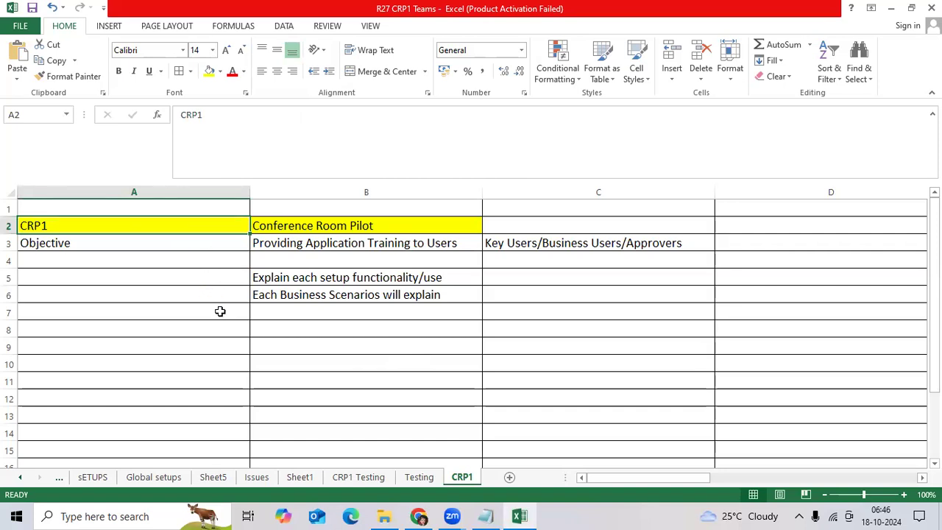
click(385, 228)
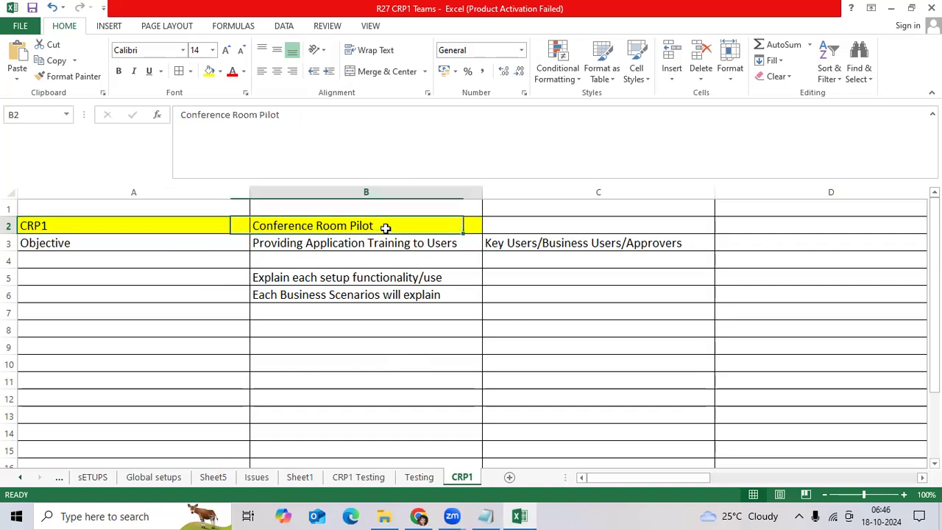
click(103, 245)
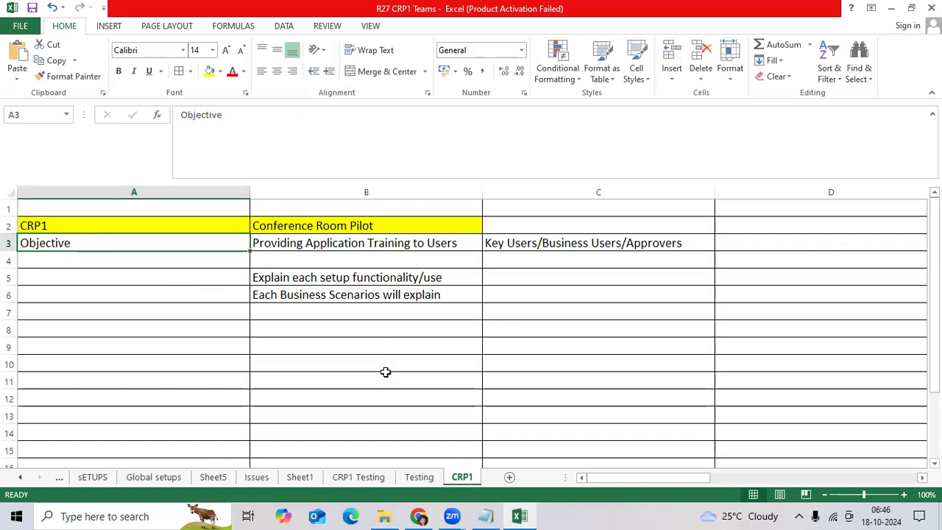
click(546, 245)
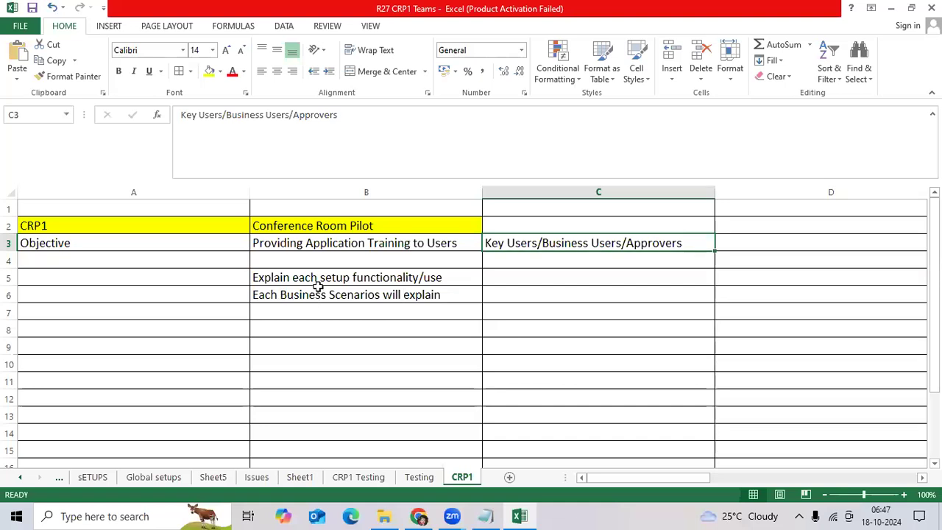
Enter COA/Instance/Ledgers in C5 beside the setup explanation, dropping the trailing /Suppliers
click(319, 281)
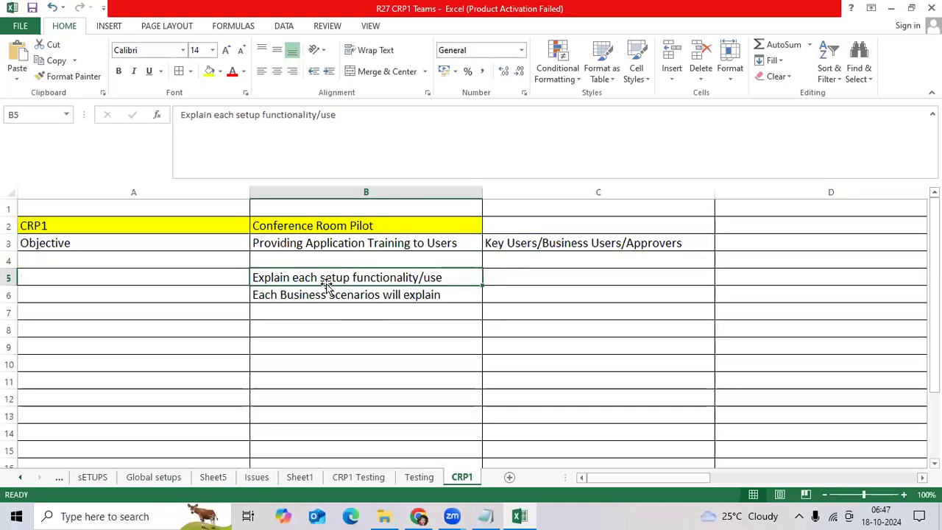
key(Right)
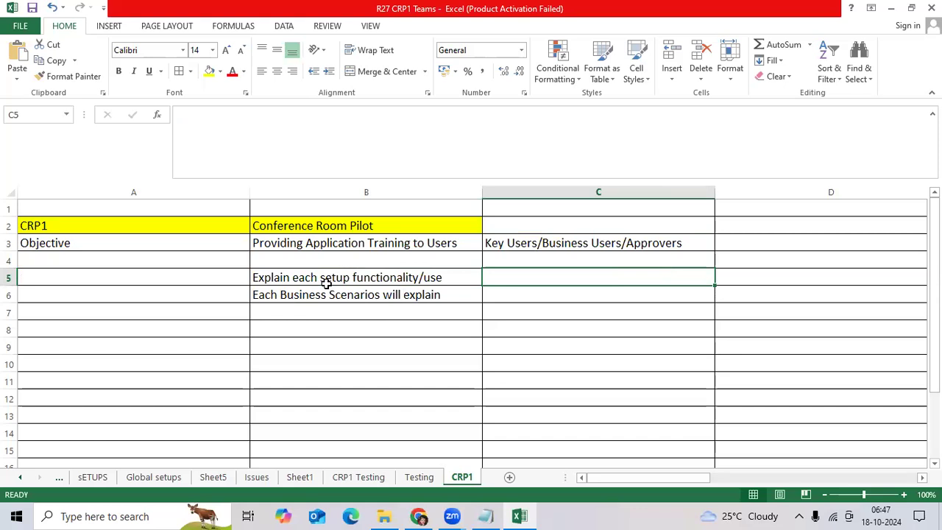
text(COA)
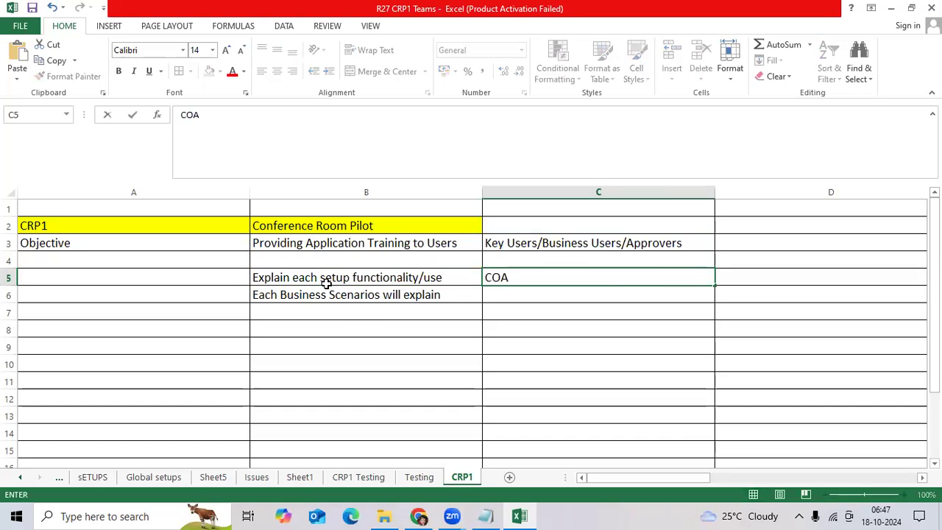
text(/Instanc)
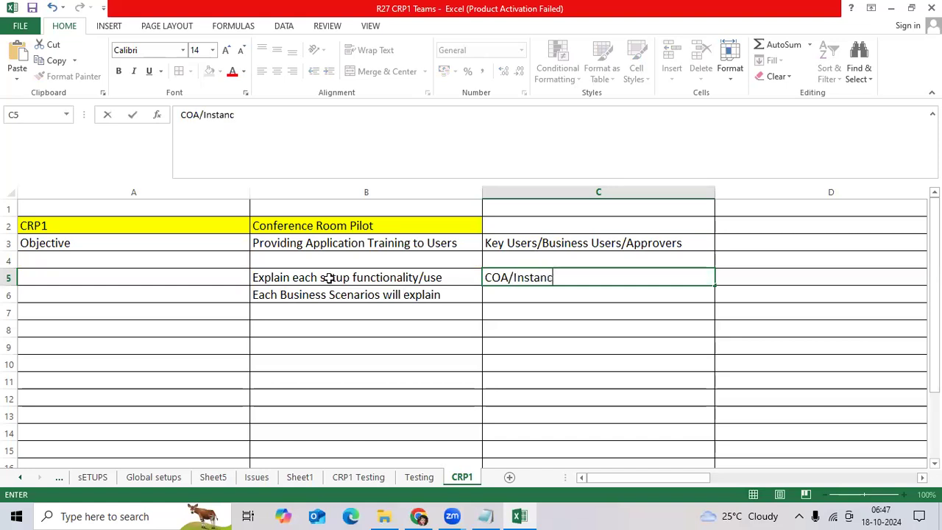
text(e/Ledg)
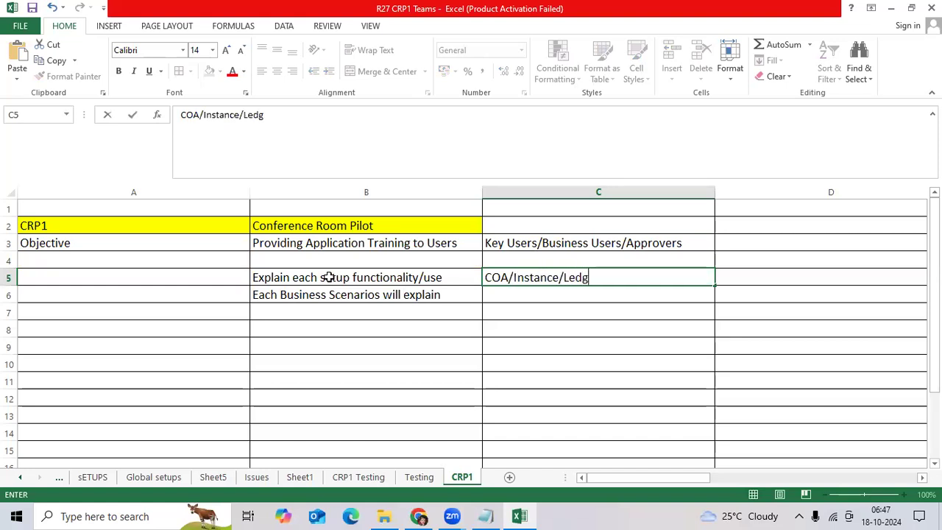
text(ers/Suppliers)
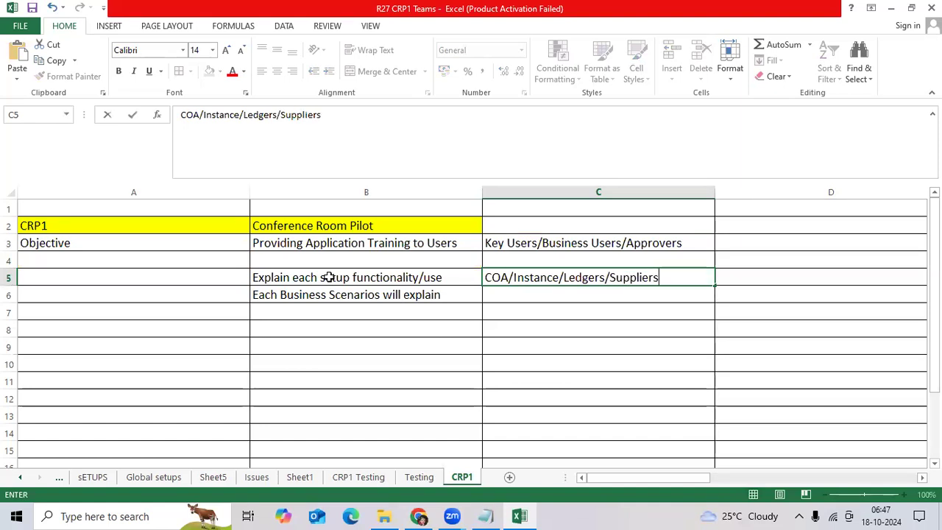
key(ctrl+Return)
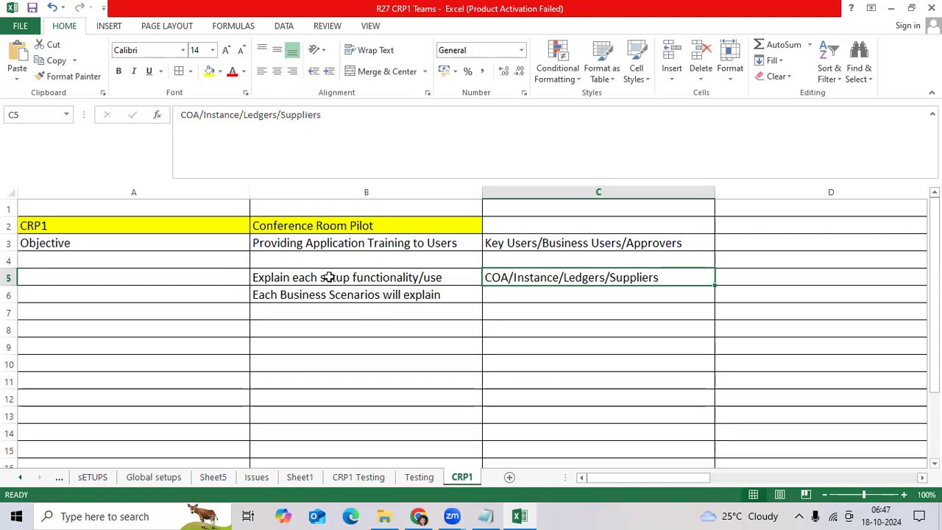
double_click(674, 283)
key(BackSpace)
key(BackSpace)
key(BackSpace)
key(BackSpace)
key(BackSpace)
key(BackSpace)
key(BackSpace)
key(BackSpace)
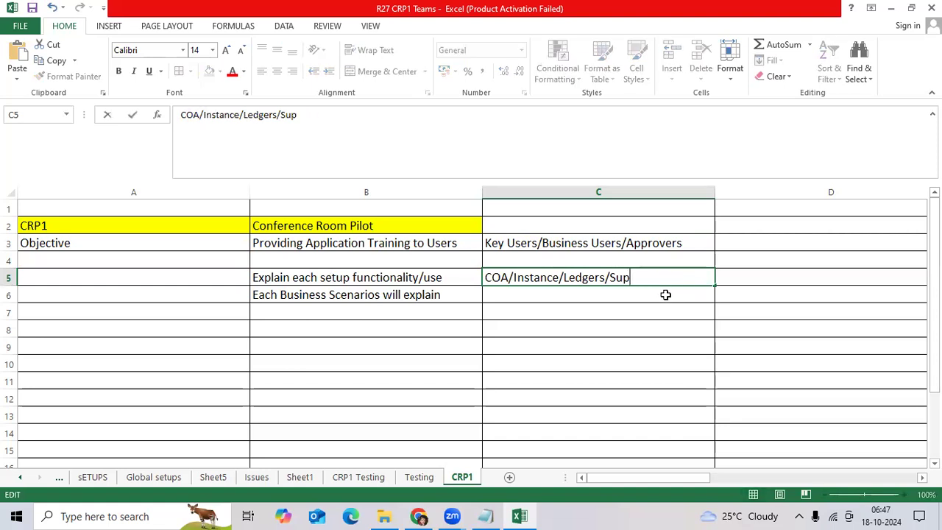
key(BackSpace)
key(BackSpace)
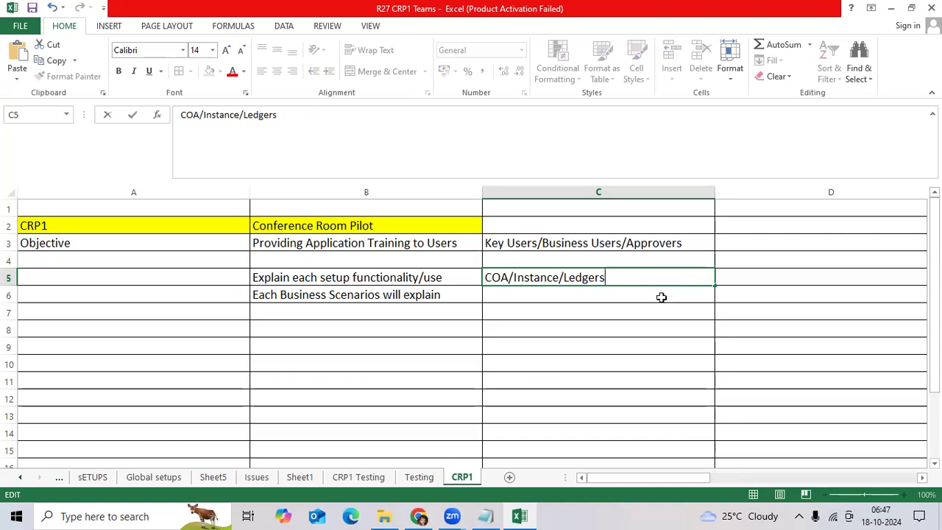
key(ctrl+Return)
Move the business-scenarios line from B6 down to B9
click(392, 297)
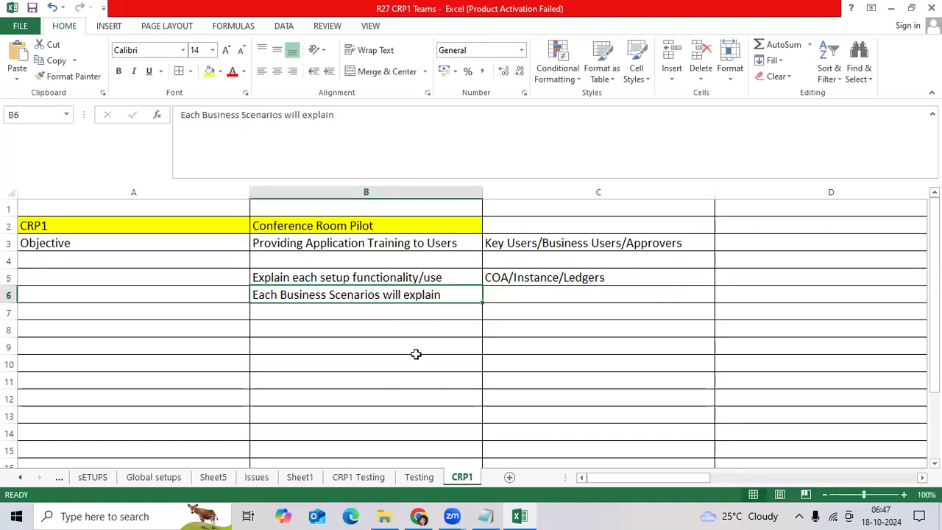
key(ctrl+c)
click(420, 348)
key(ctrl+v)
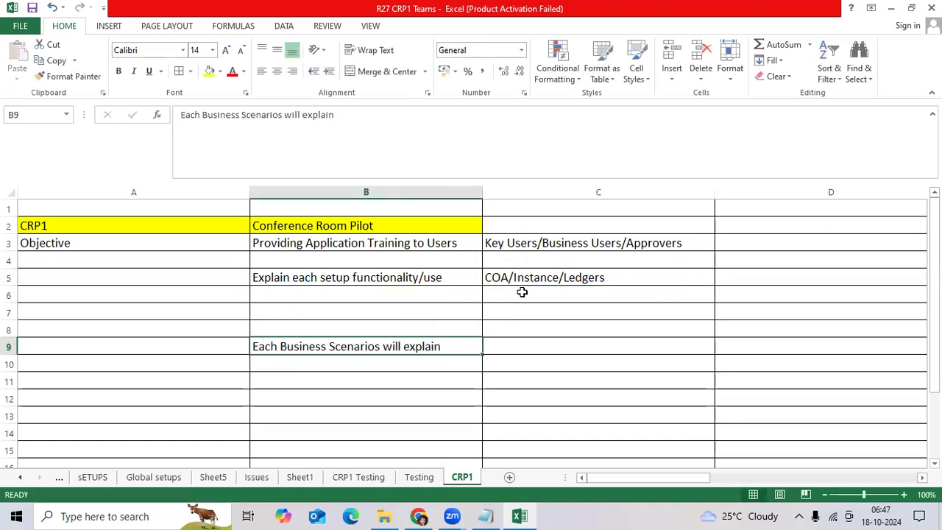
Add the note 'we cant show how to do setups' in C6
click(508, 301)
text(we )
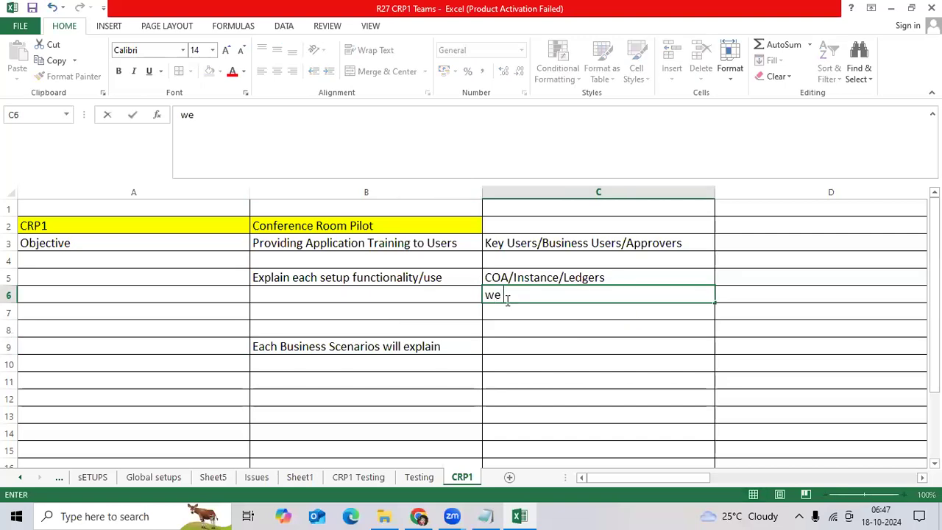
text(cant show)
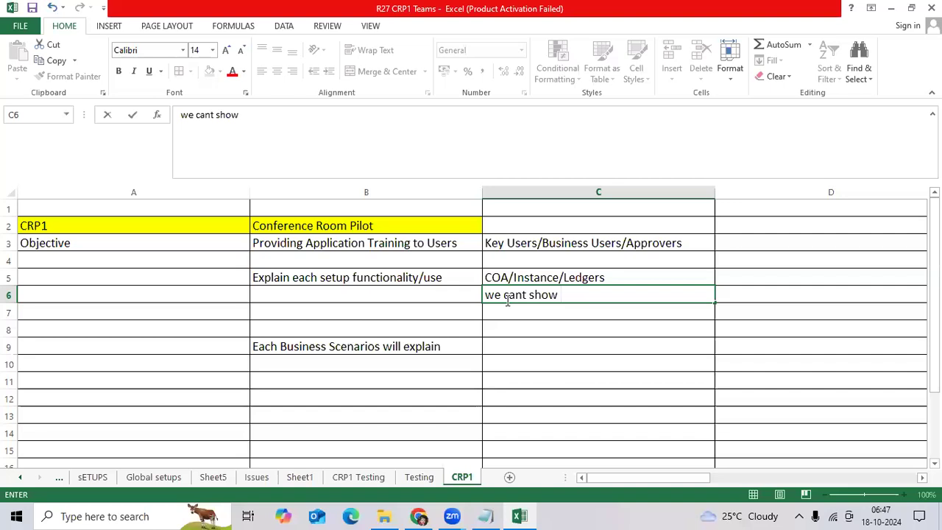
text( how to do setups fo)
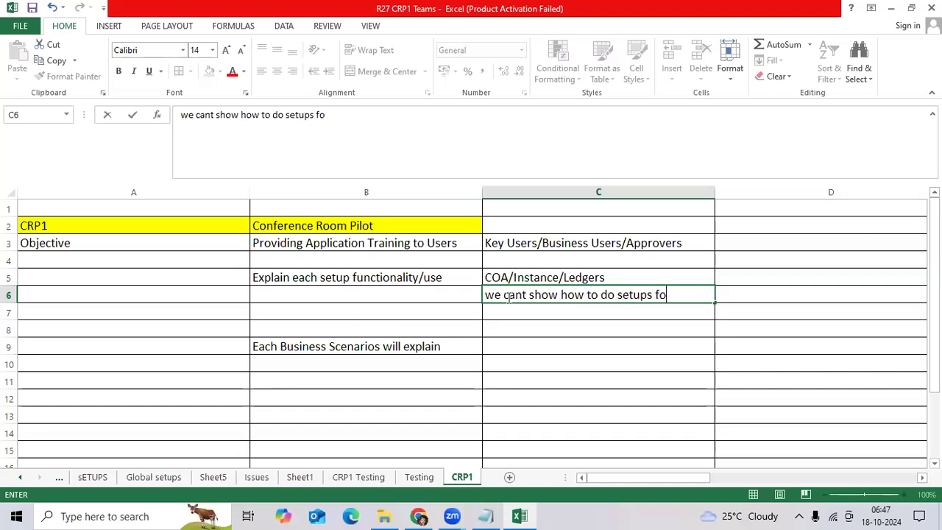
text(r key)
key(BackSpace)
key(BackSpace)
key(BackSpace)
key(BackSpace)
key(BackSpace)
key(BackSpace)
key(BackSpace)
key(BackSpace)
key(BackSpace)
key(BackSpace)
key(BackSpace)
key(BackSpace)
key(BackSpace)
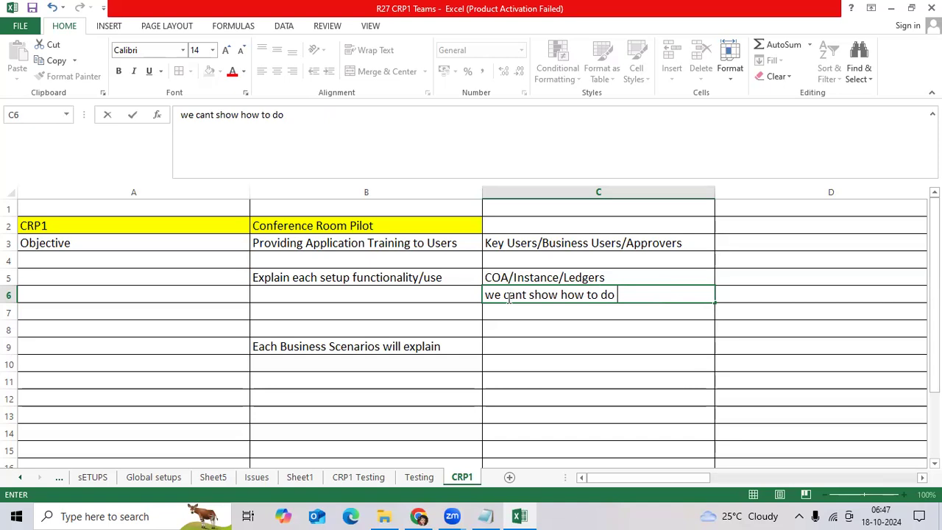
text(setups)
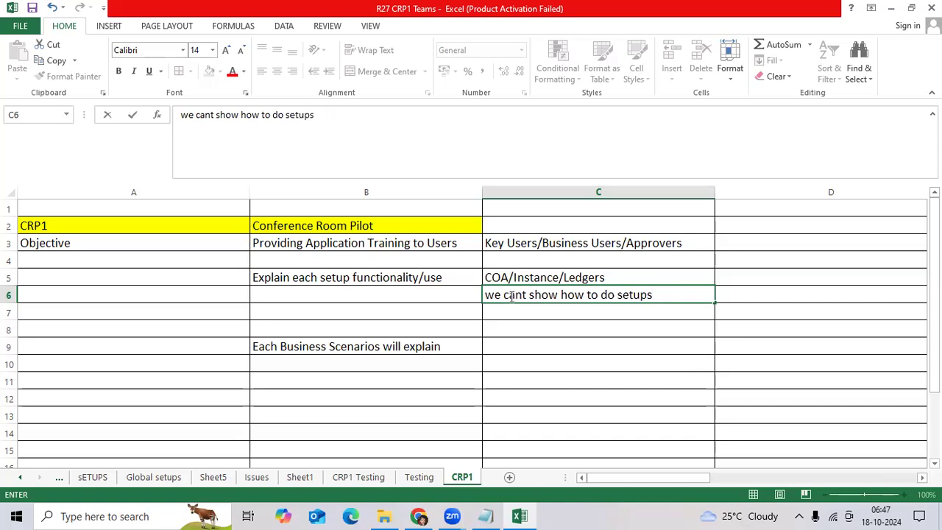
key(ctrl+Return)
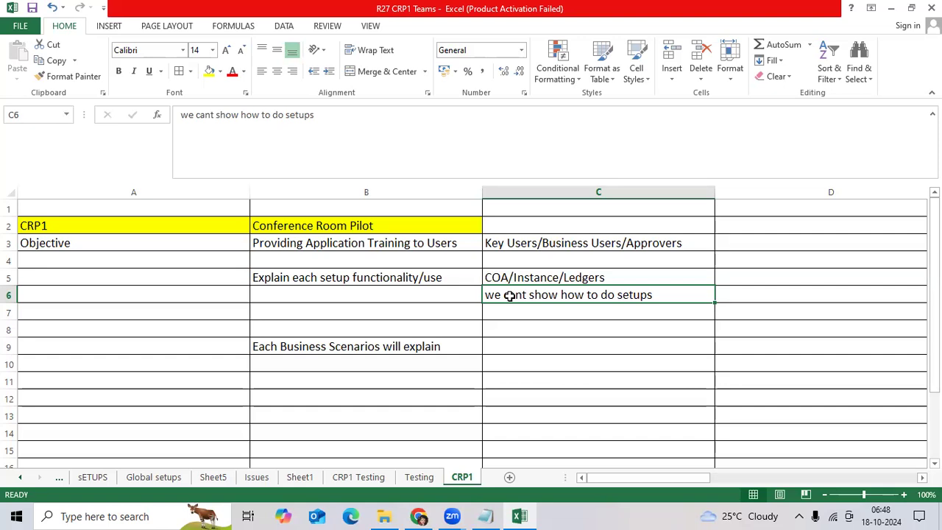
Maximize Edge and load the Oracle Applications Cloud welcome page for the fa-euth-dev10 demo instance
click(350, 515)
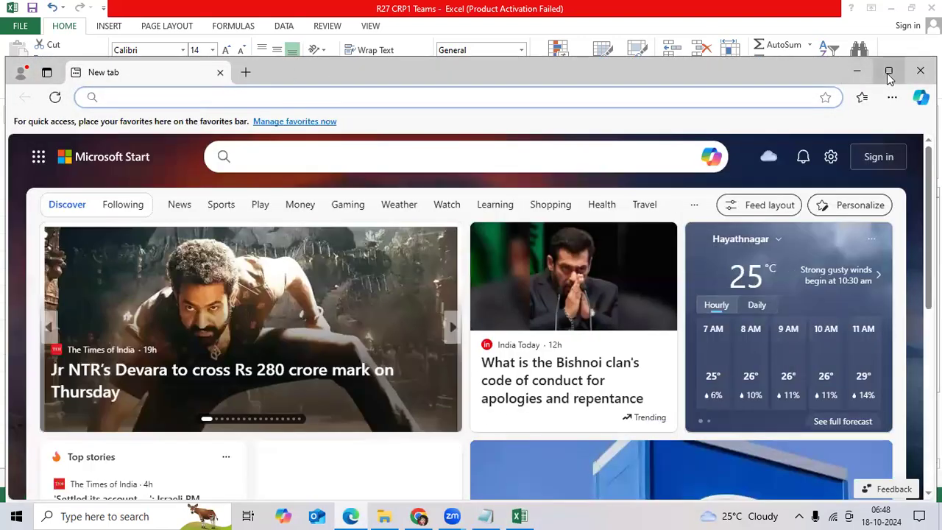
double_click(347, 72)
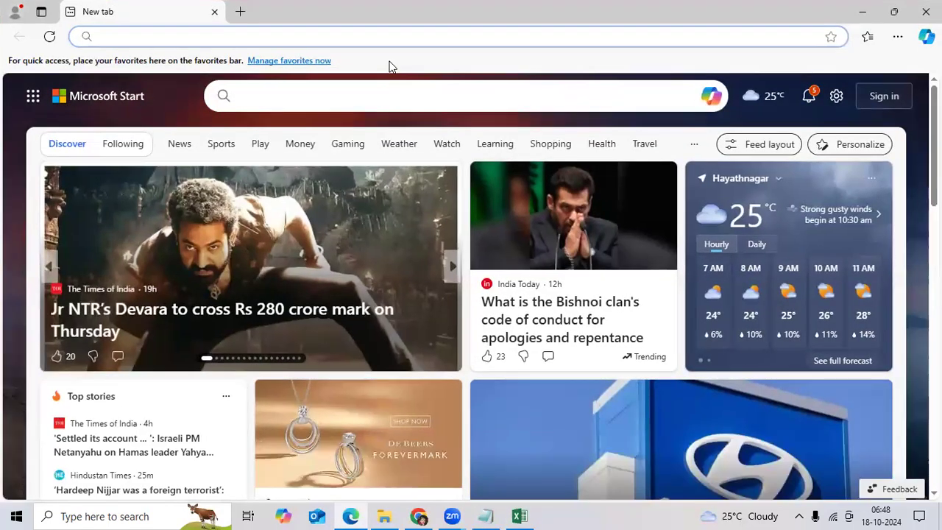
click(192, 36)
text(e)
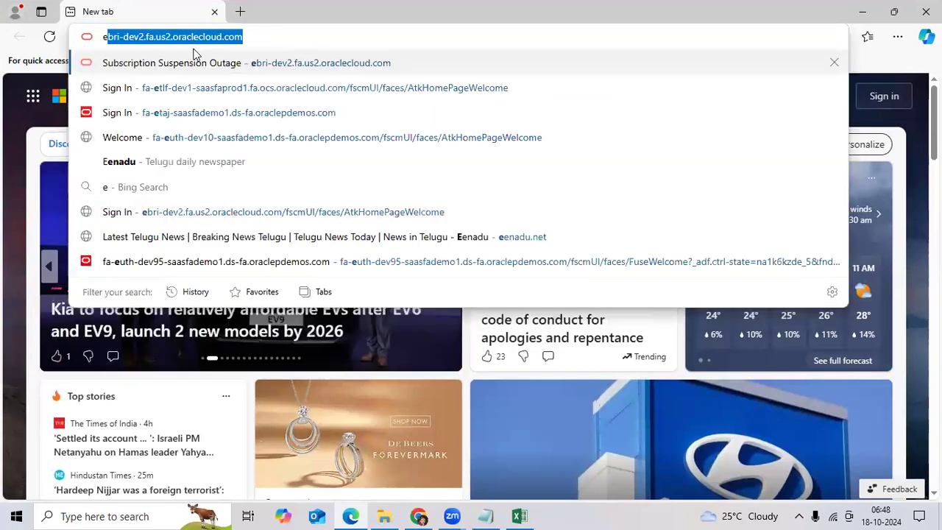
key(Right)
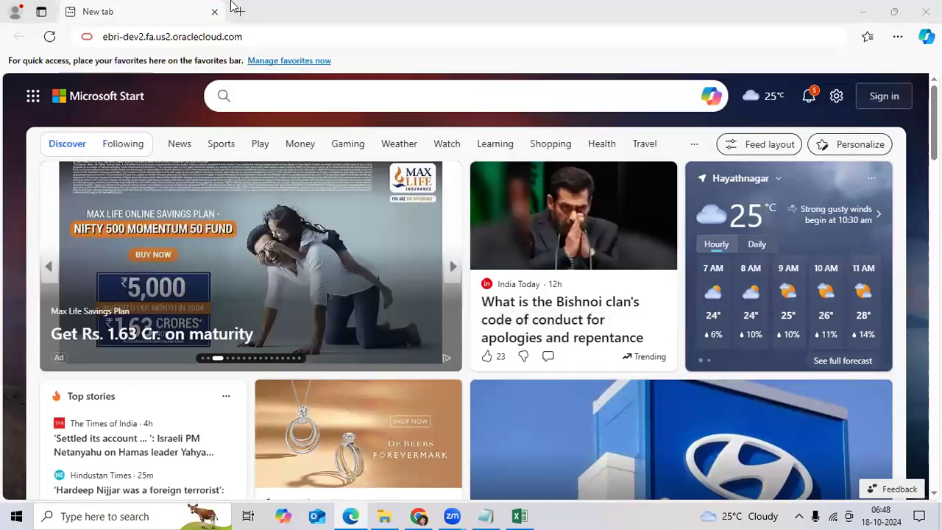
key(ctrl+a)
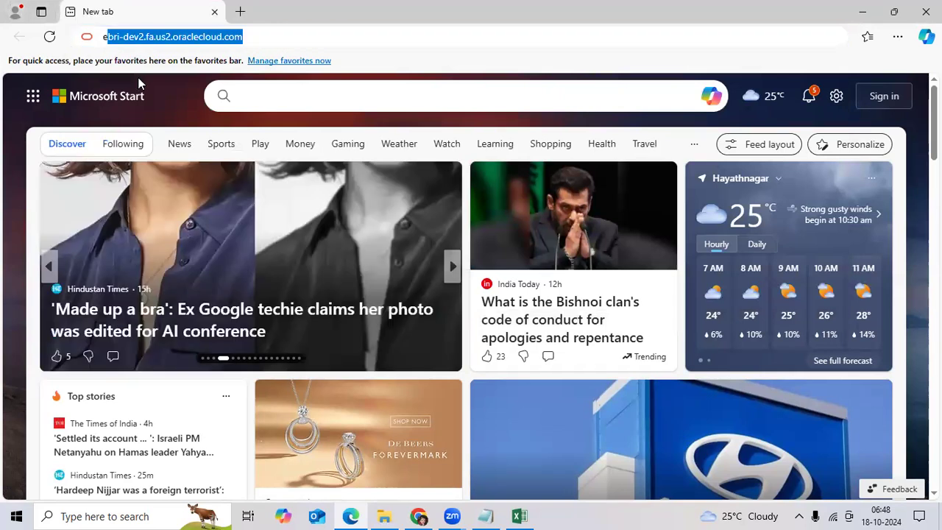
text(e)
click(328, 139)
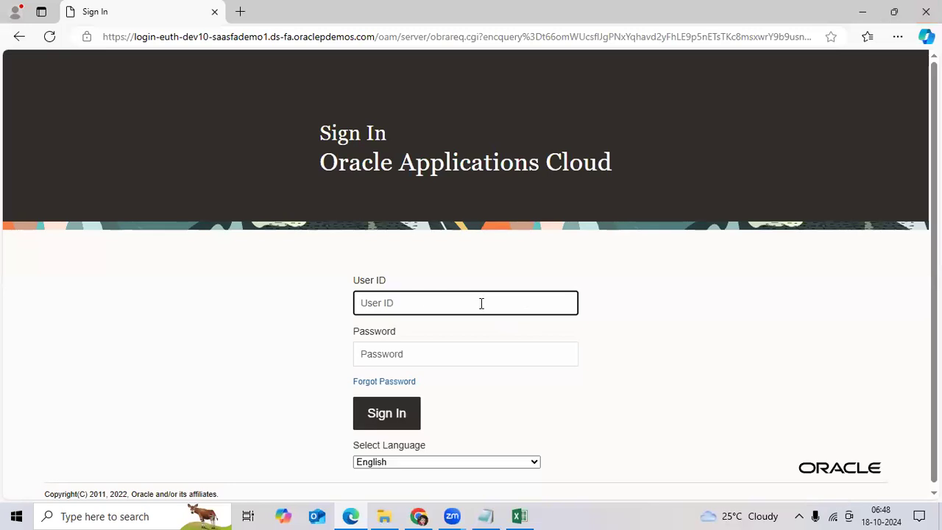
key(Tab)
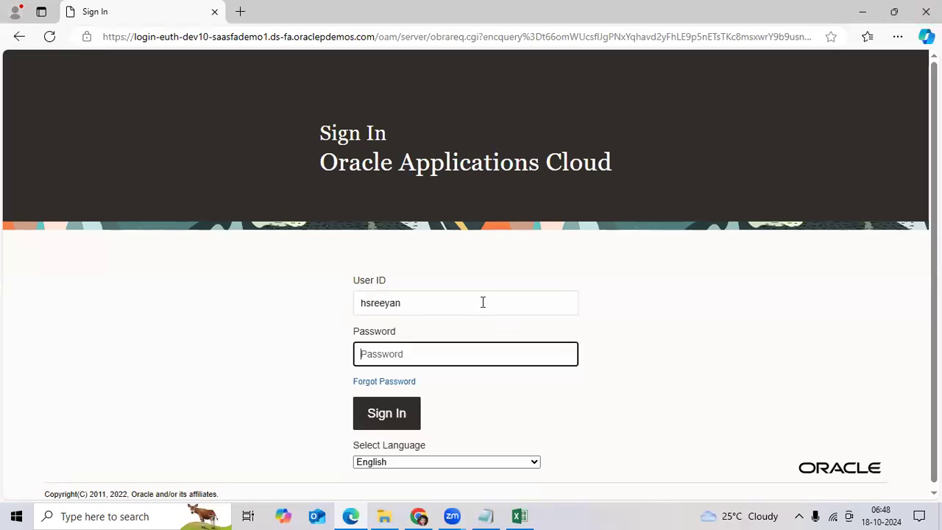
text(••)
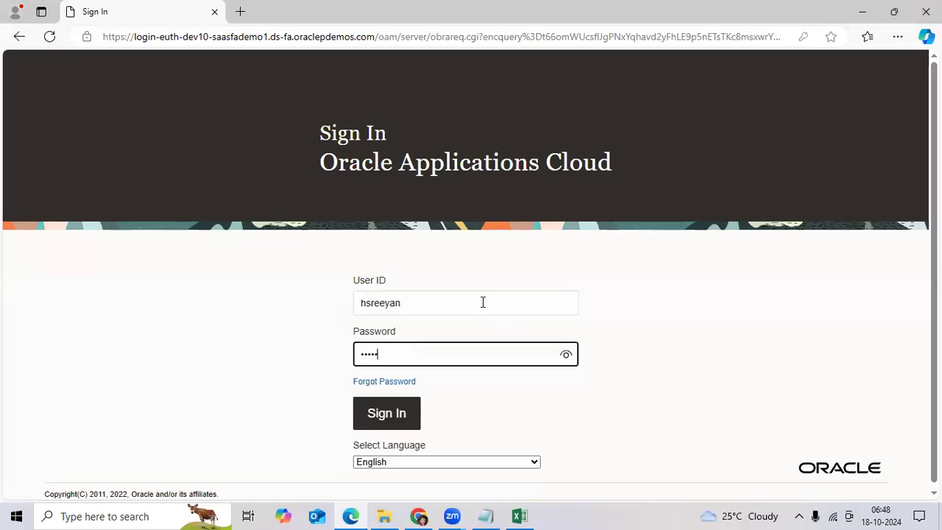
text(•••••••)
key(Return)
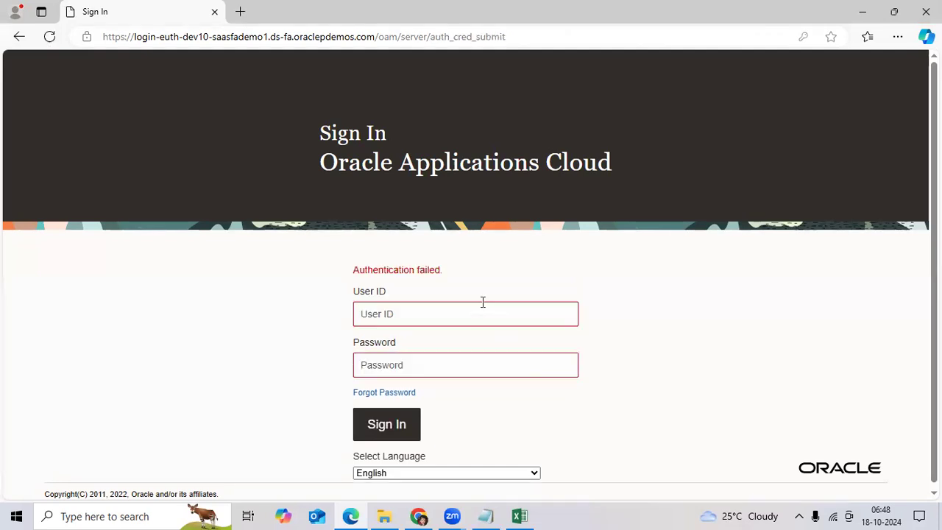
click(465, 314)
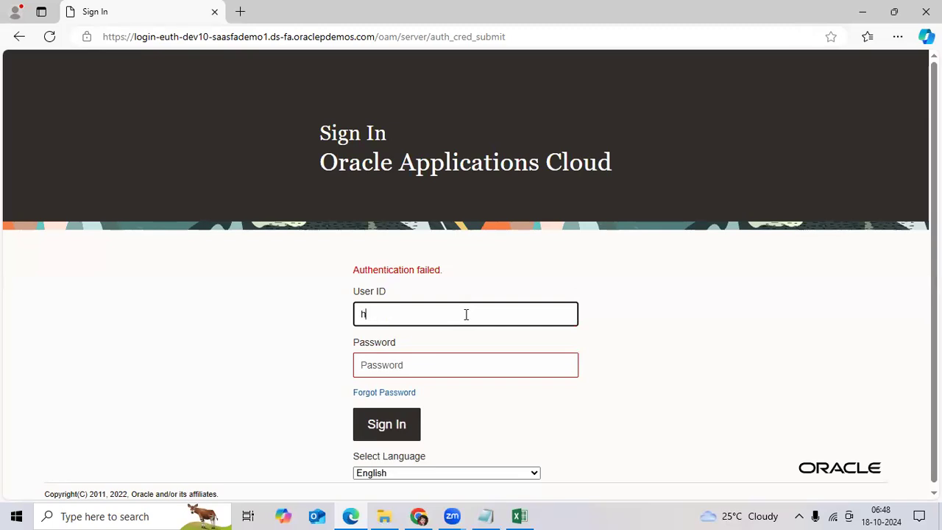
key(Tab)
text(•••)
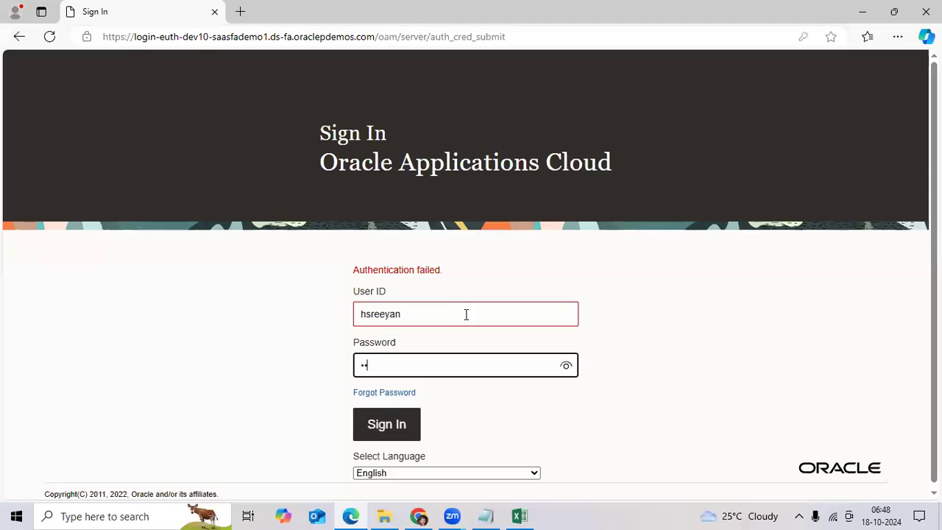
text(•••••)
key(Return)
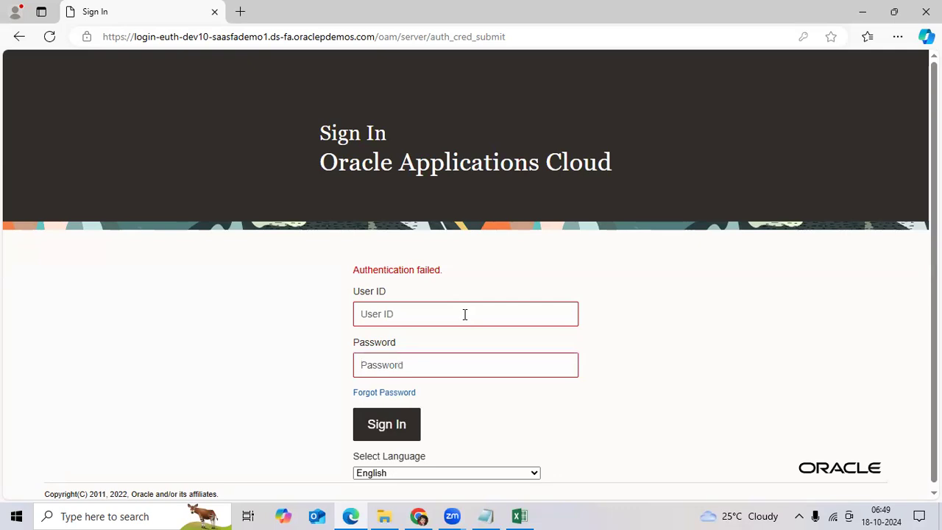
click(464, 319)
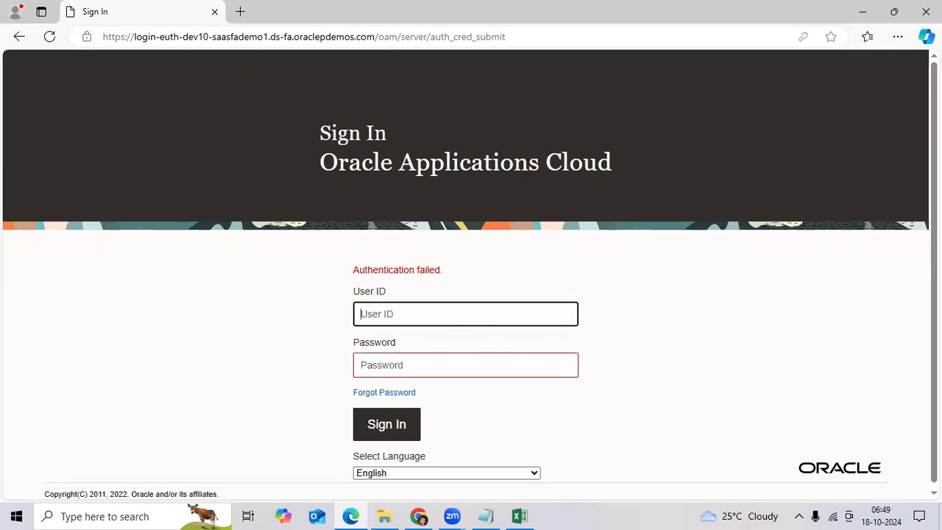
Back in the CRP1 workbook, enter GL as the module label in C9
key(alt+Tab)
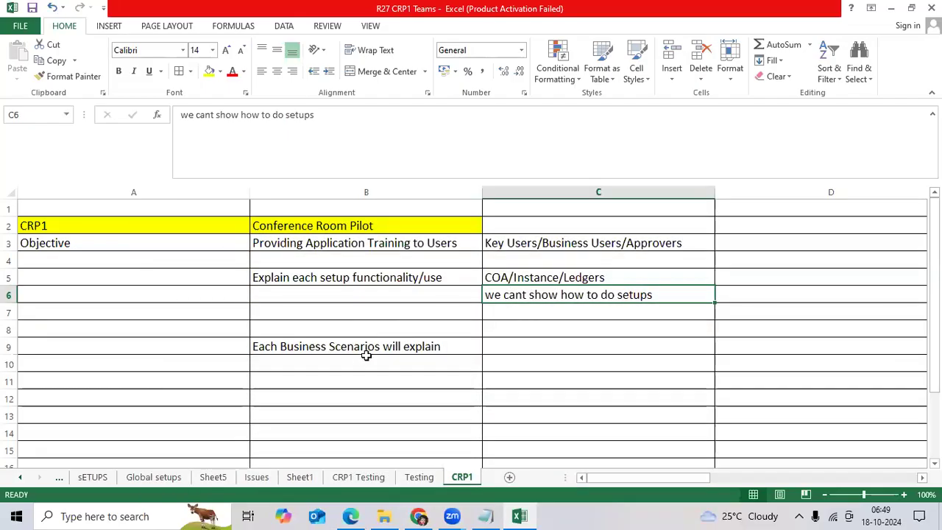
click(362, 361)
click(379, 346)
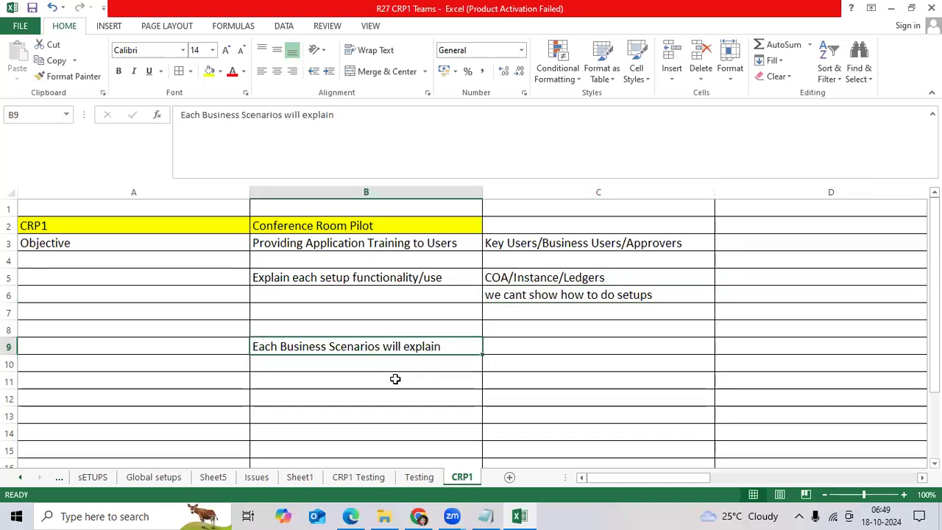
key(Right)
text(GL)
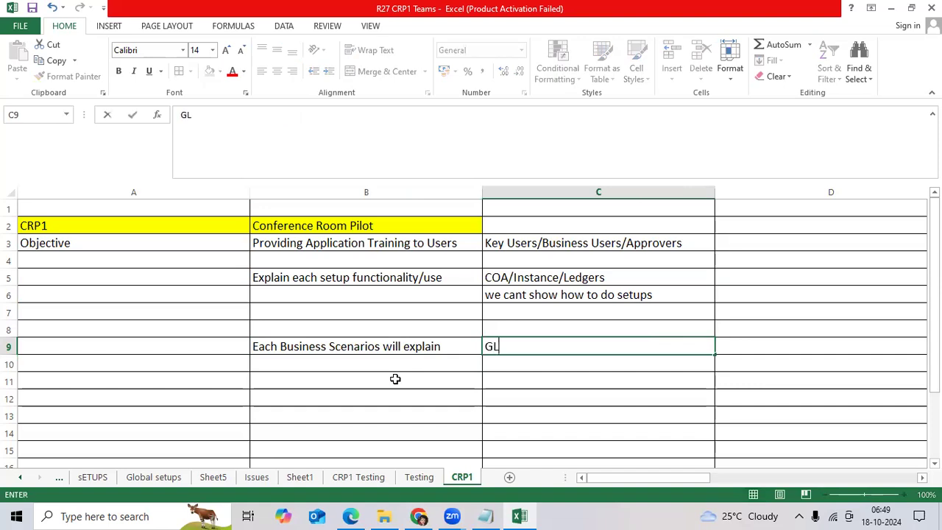
key(Right)
List Journal Creation, How to Post JE? and How to perform Revaluation at month end? from D9 down
text(Journal )
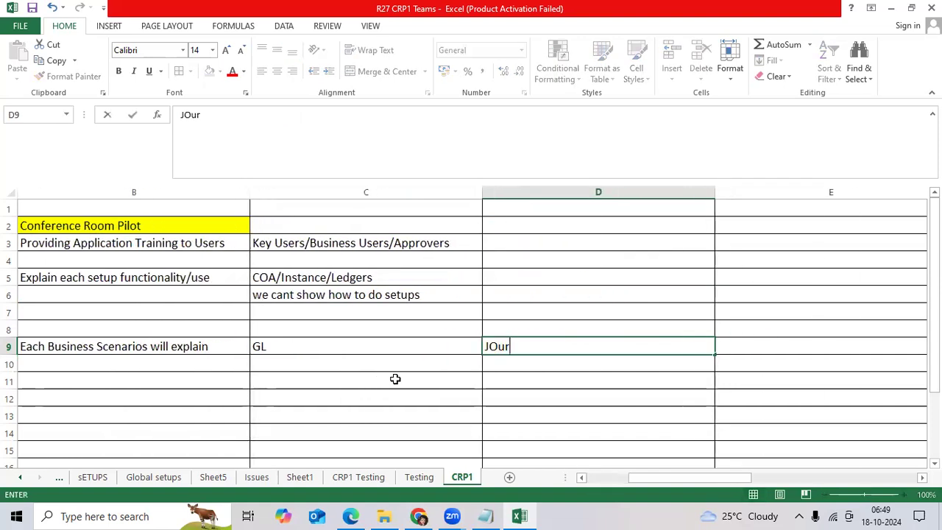
text(Creationn)
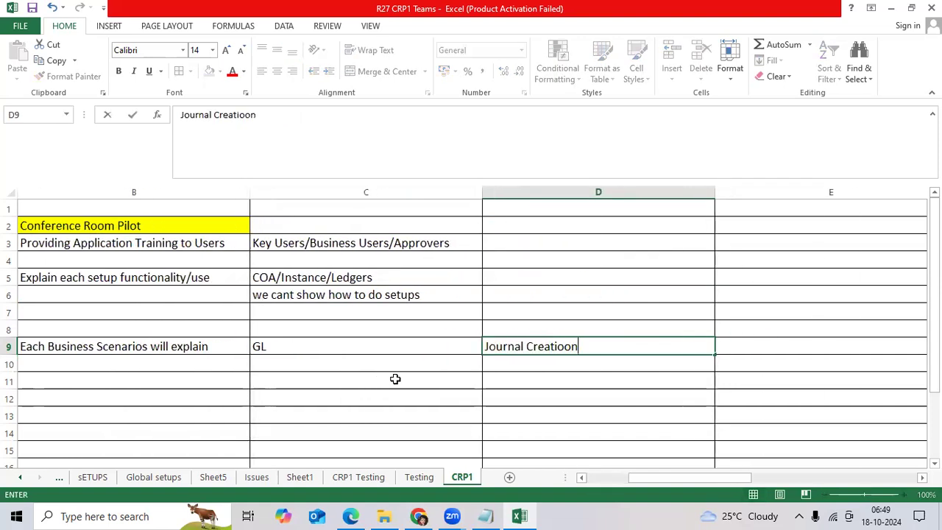
key(BackSpace)
key(BackSpace)
text(n)
key(Return)
text(How to Post)
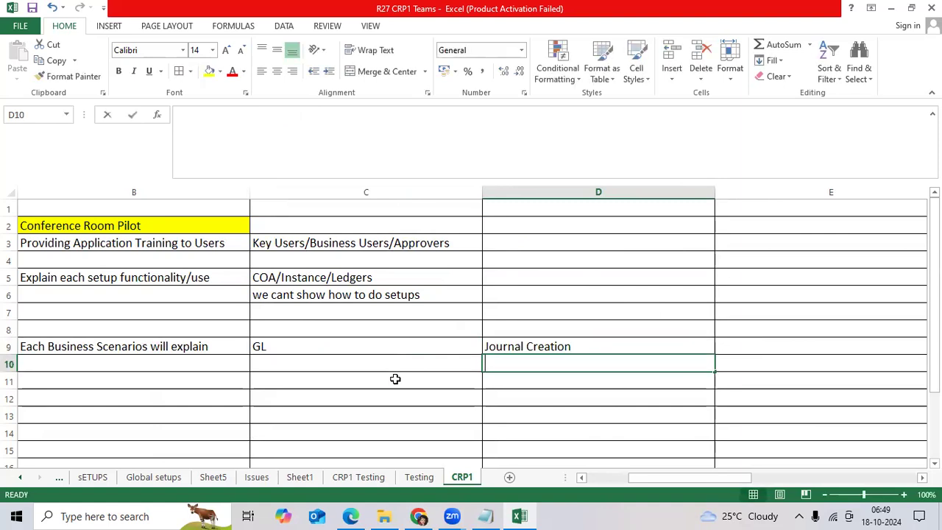
text( JE)
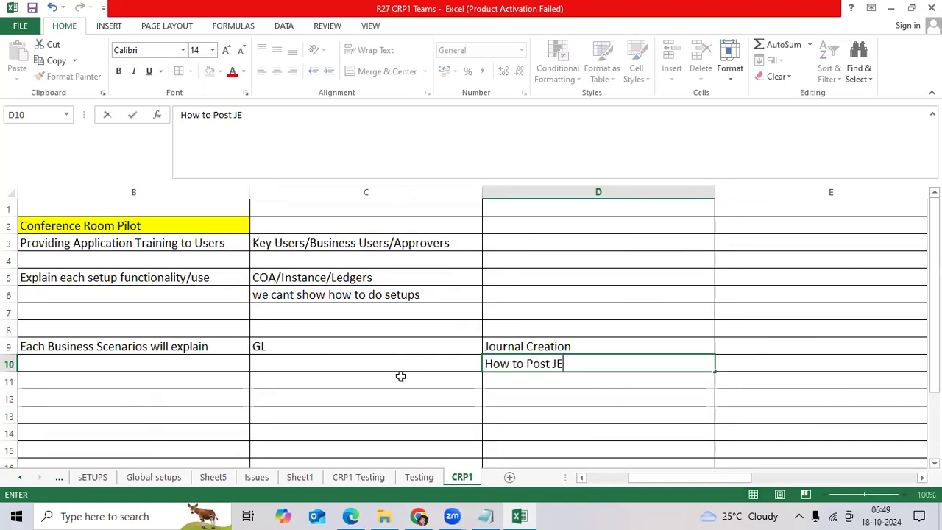
text(?)
key(Return)
text(How to p)
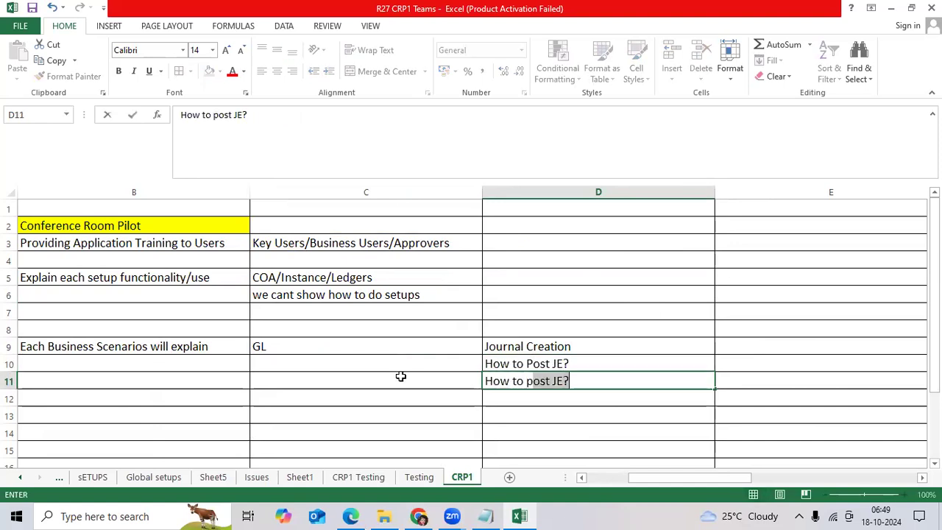
text(erform Reval)
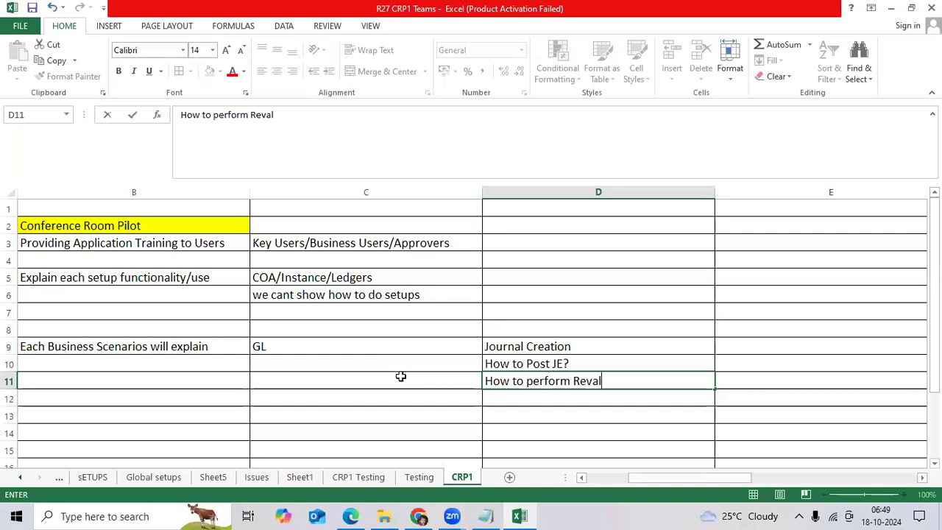
text(uation at mon)
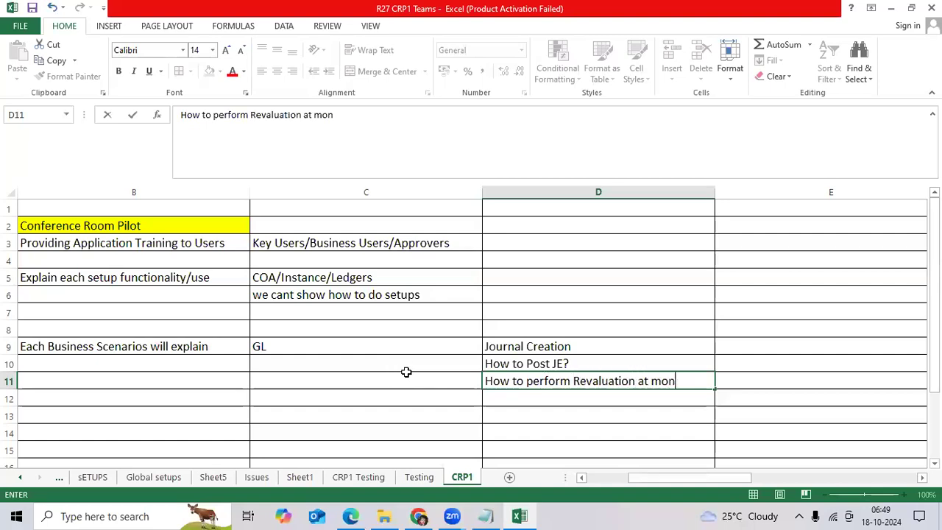
text(th end)
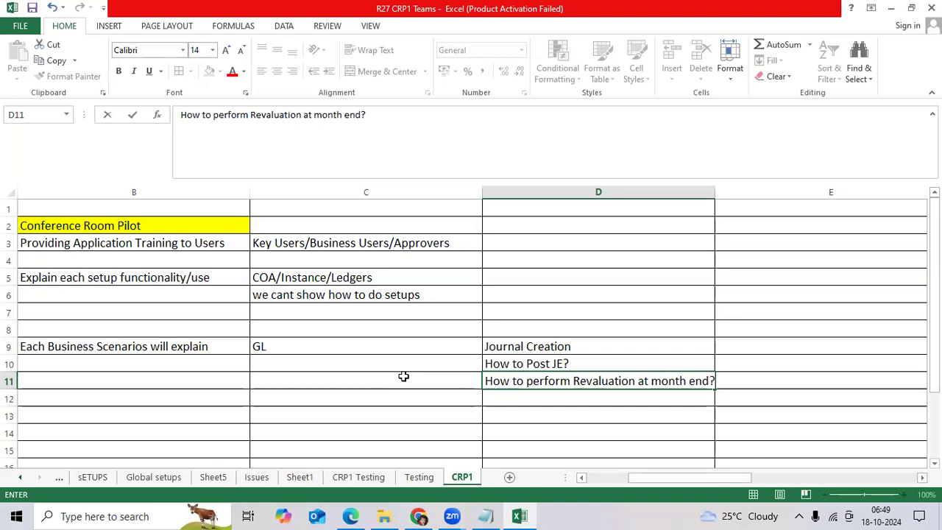
text(?)
Add AP in C13 with Create Suppliers, Create Invoices and Create Payments in D13:D15
click(401, 411)
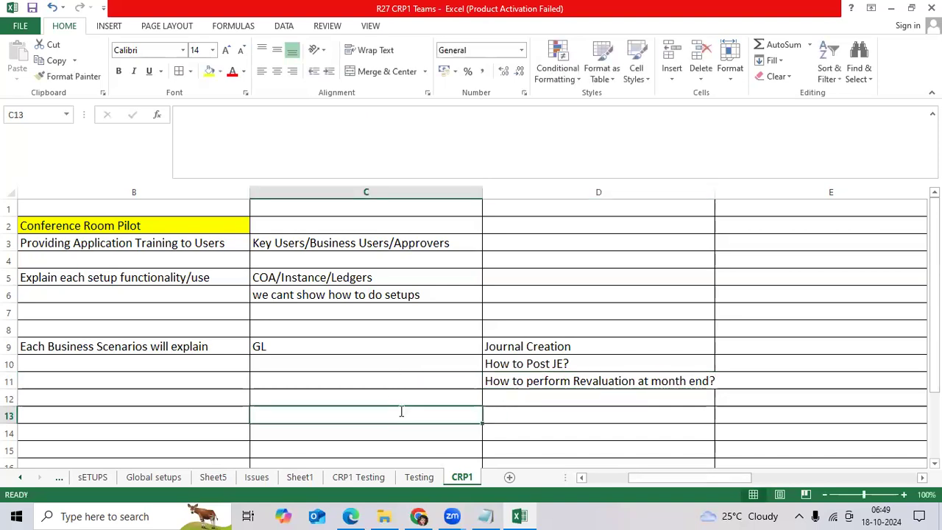
text(AP)
key(Tab)
text(Crea)
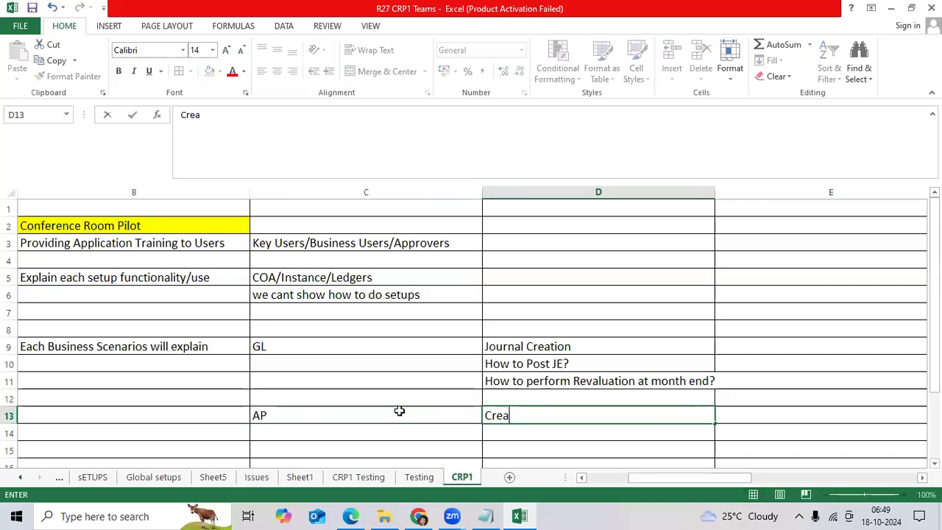
text(te Suppliers)
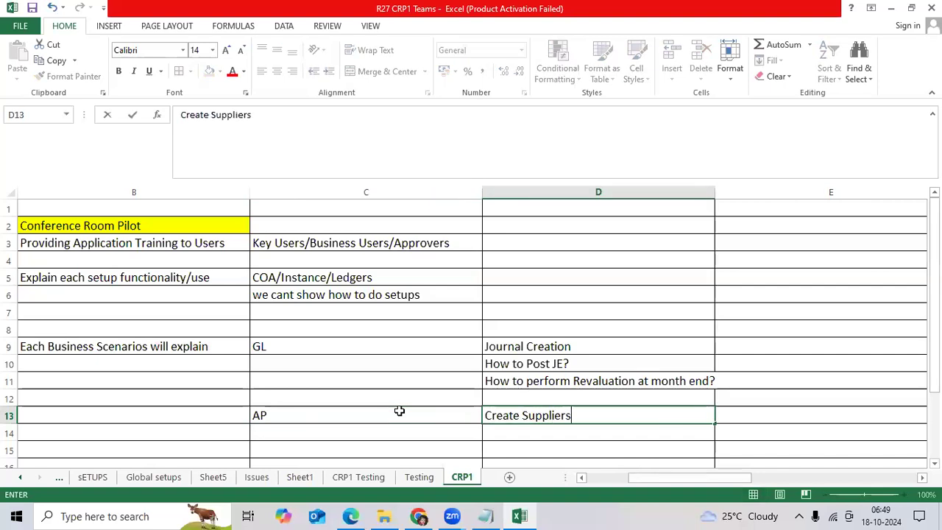
key(Return)
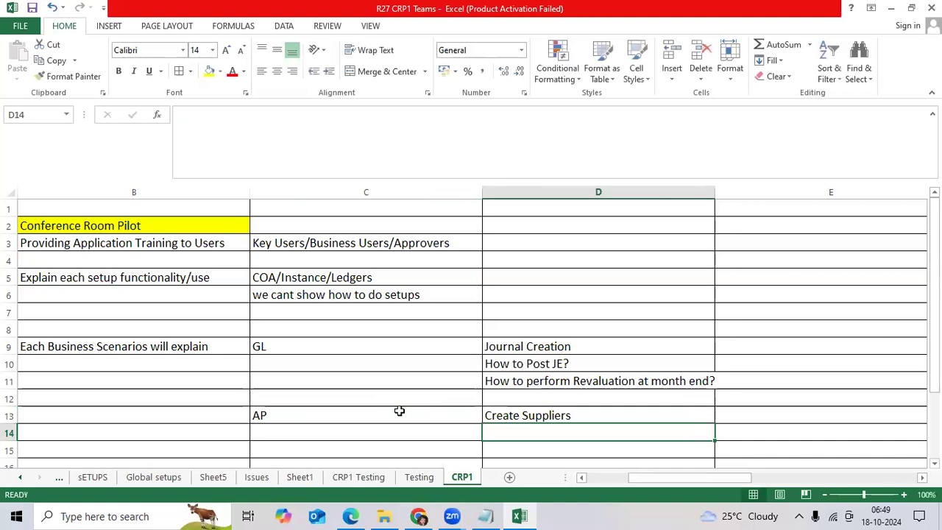
text(C)
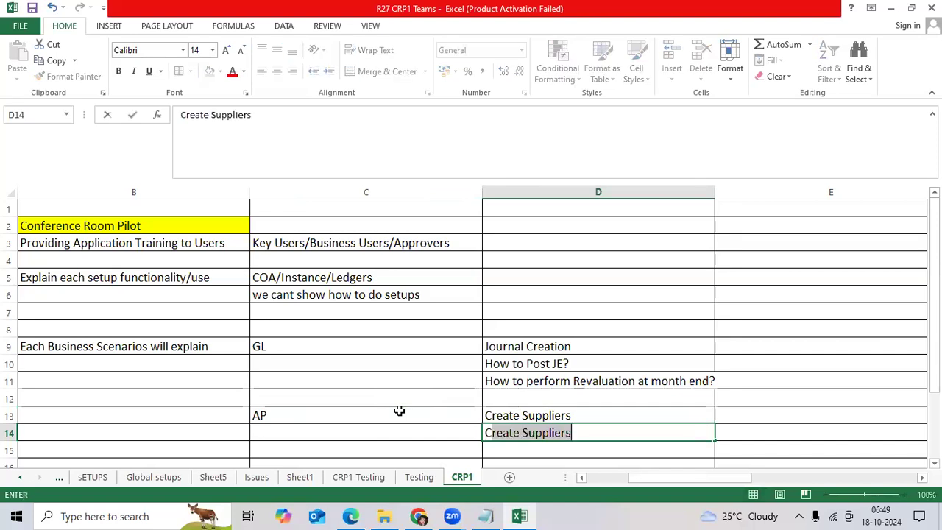
text(reate Invoices)
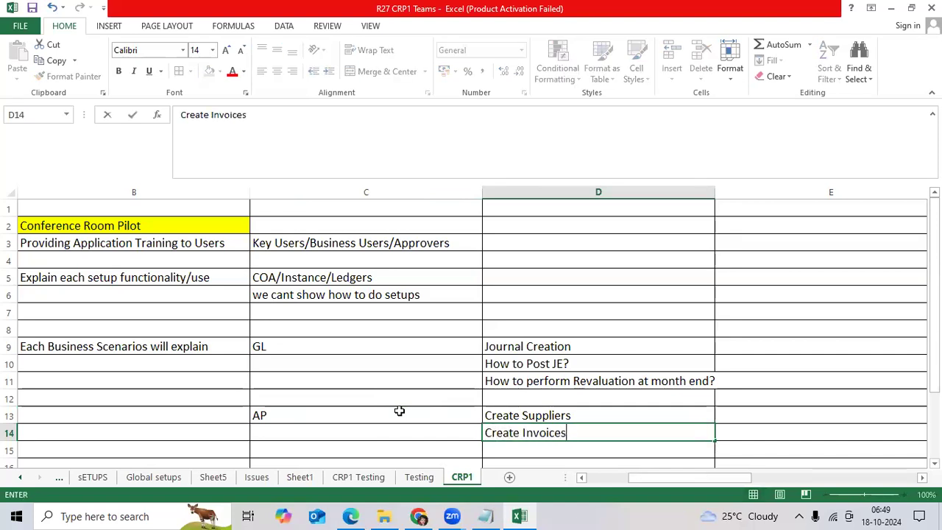
key(Return)
text(Create Payee)
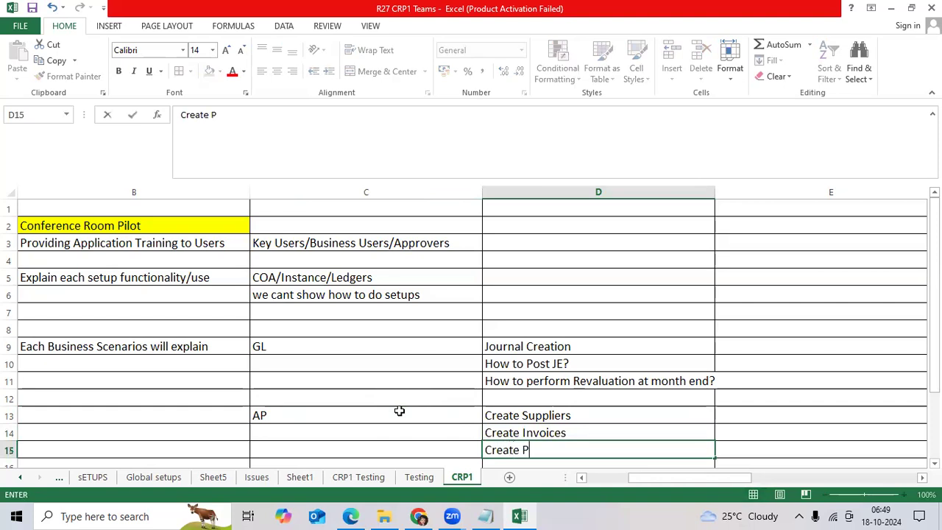
key(BackSpace)
key(BackSpace)
text(ments)
key(Return)
key(Return)
key(Return)
key(Return)
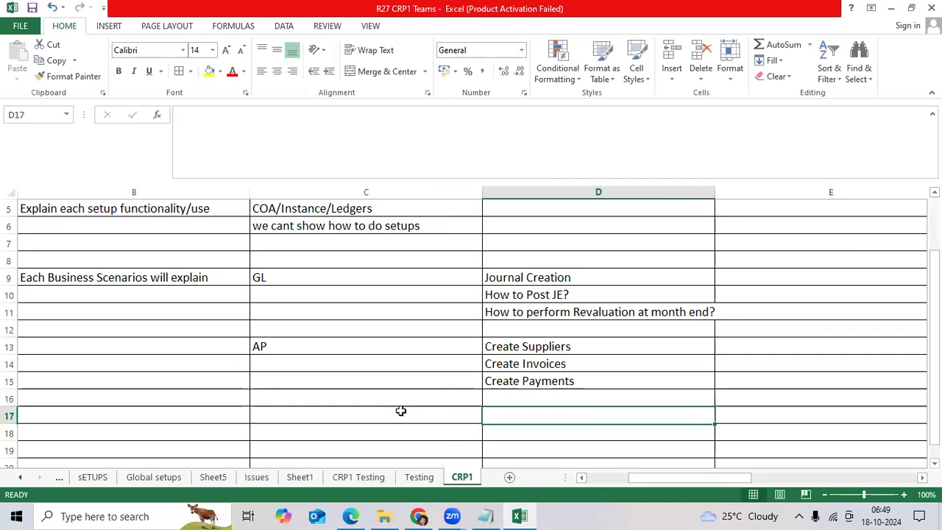
Add AR in C17 with Customer creation, Invoice Creation and Receipt Creation in D17:D19
click(400, 410)
text(AR)
key(Tab)
text(C)
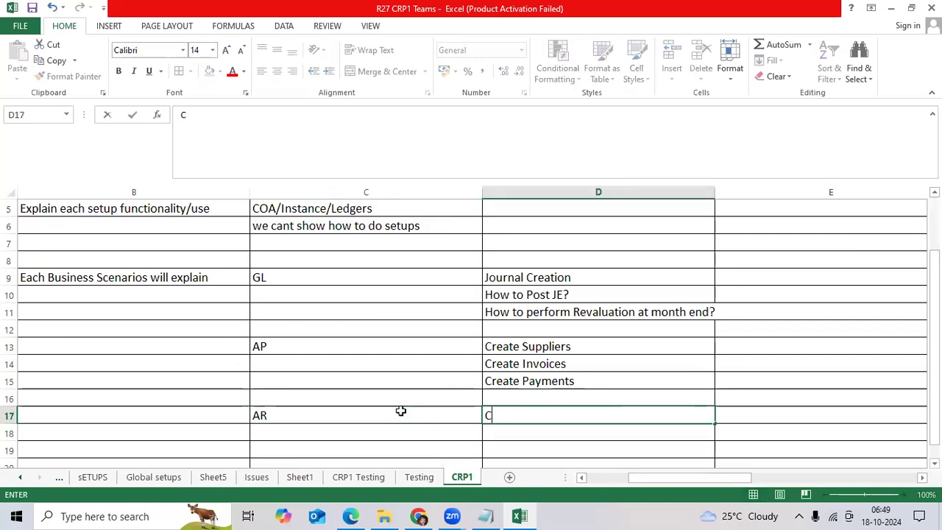
text(ustomer creatio)
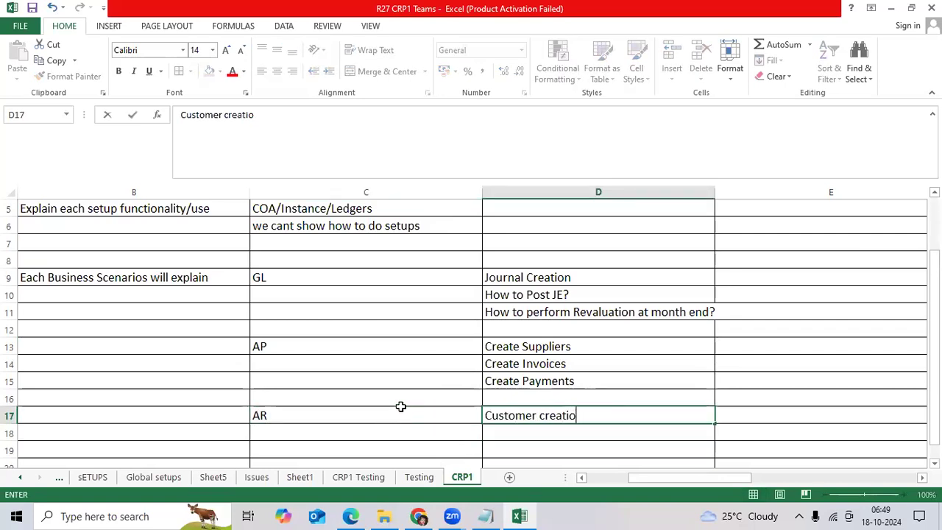
text(n)
key(Return)
text(Inv)
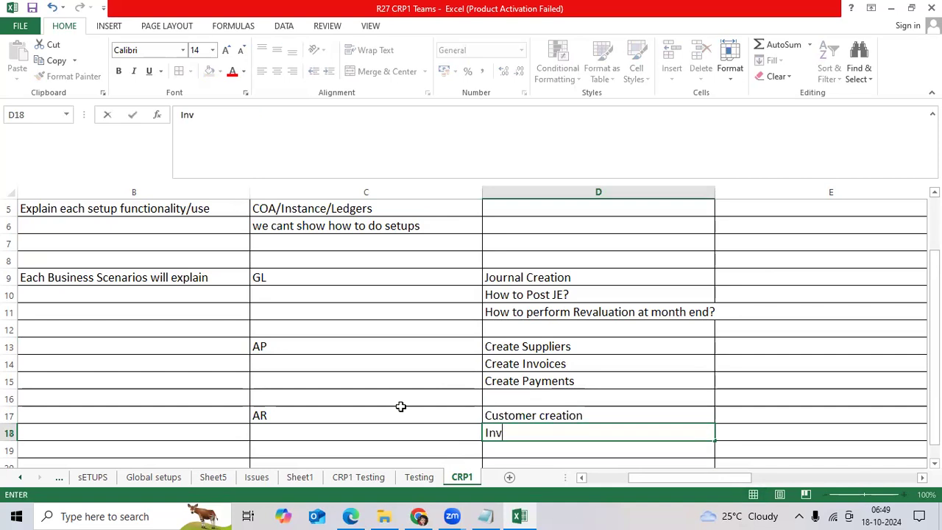
text(oice Creation)
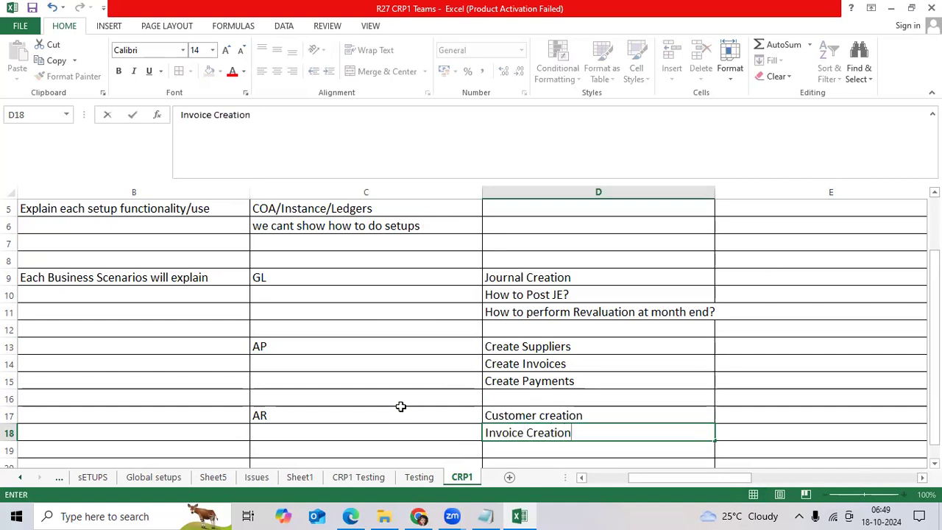
key(Return)
text(Rec)
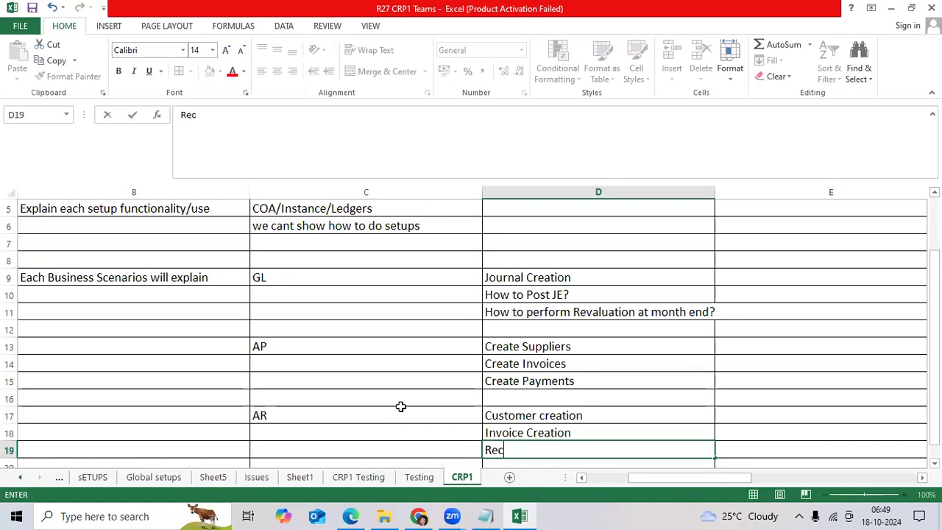
text(eipt Creation)
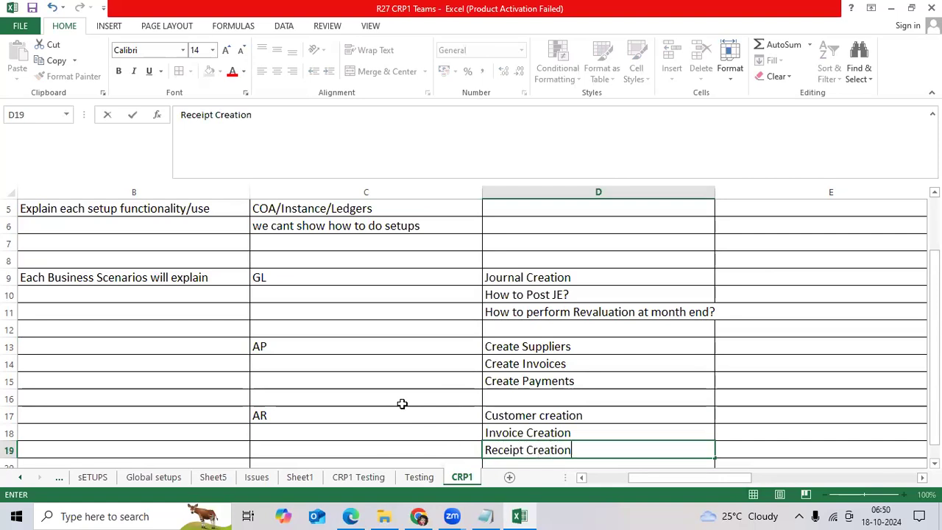
scroll(398, 382, down, 1)
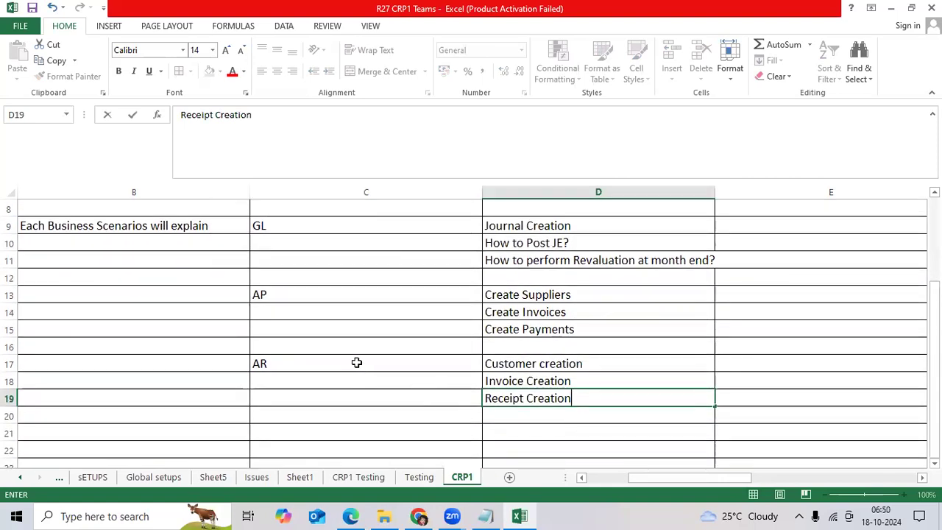
click(434, 365)
drag(434, 365, 506, 407)
click(570, 380)
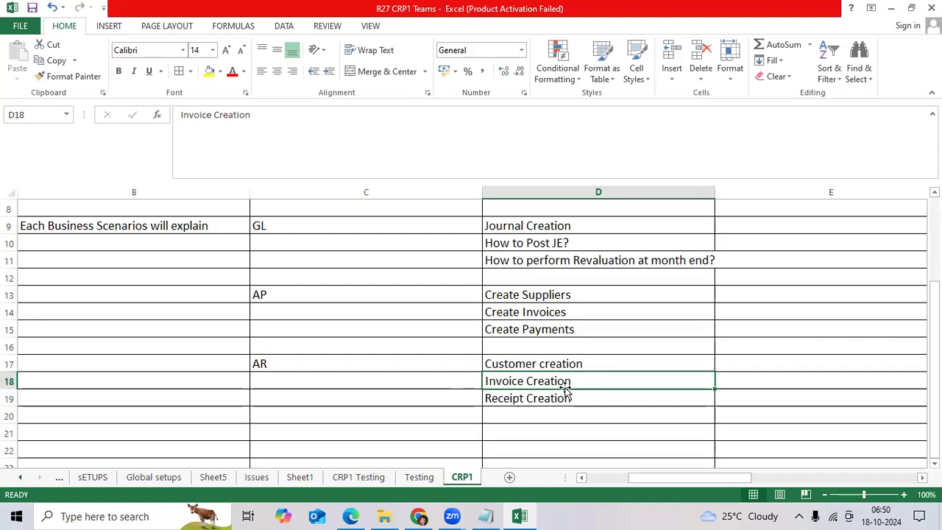
Enter FA in C21, with How to Capitalize the assets?, Mass Additions and Adjust Assets in D21:D23
click(462, 434)
text(FA)
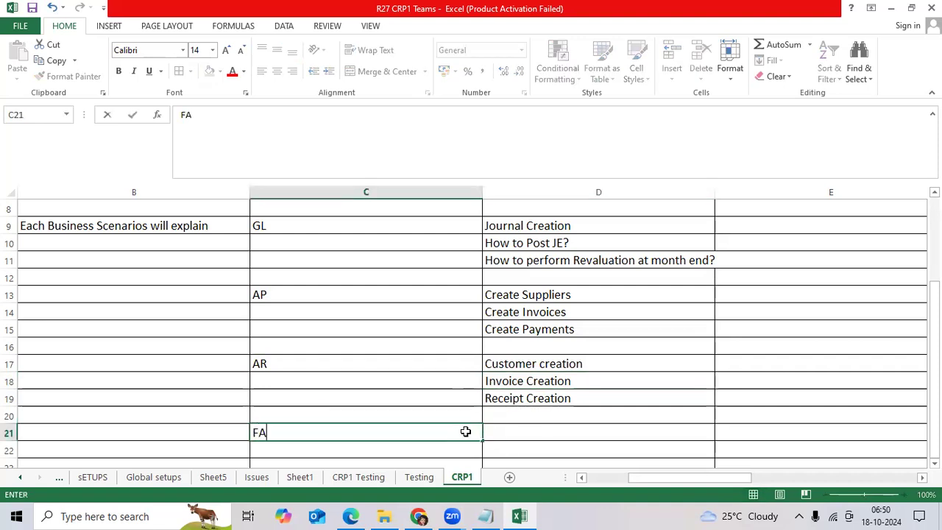
key(Tab)
text(How t)
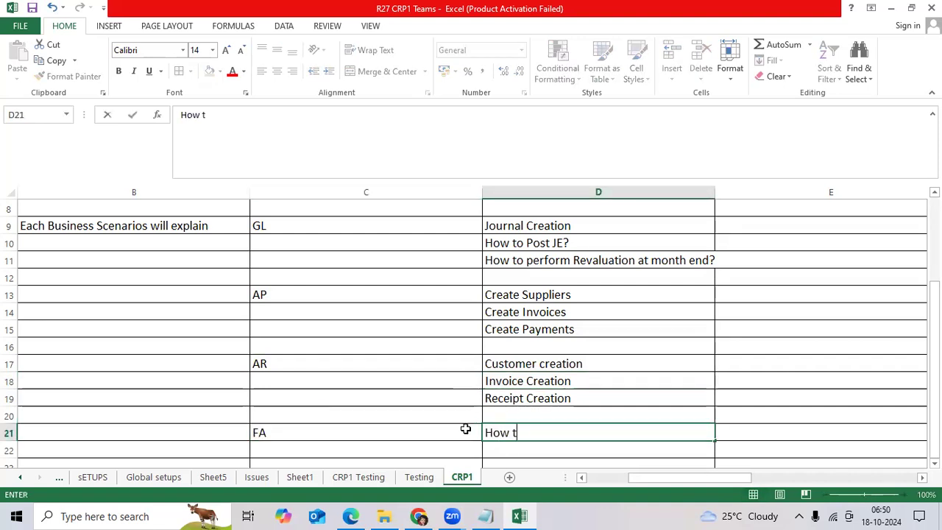
text(o Capit)
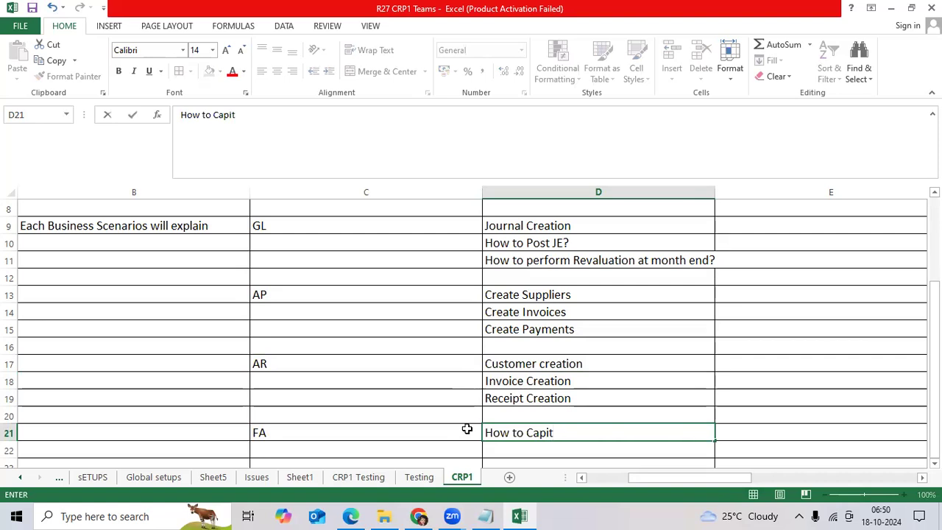
text(alize the a)
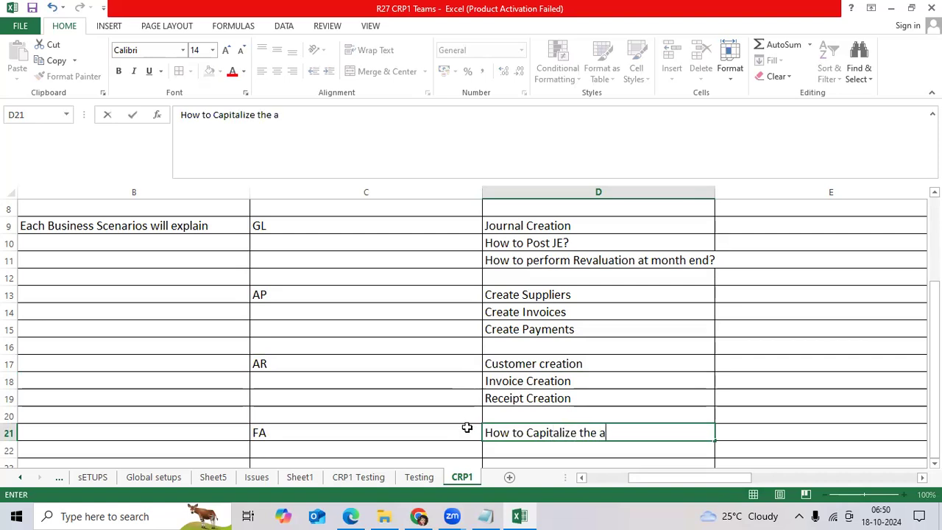
text(ssets?)
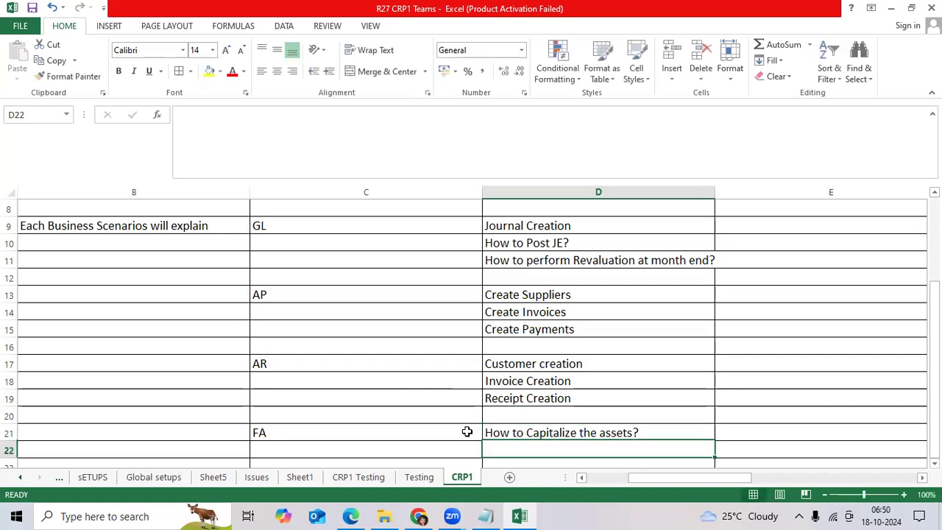
key(Return)
text(Mas)
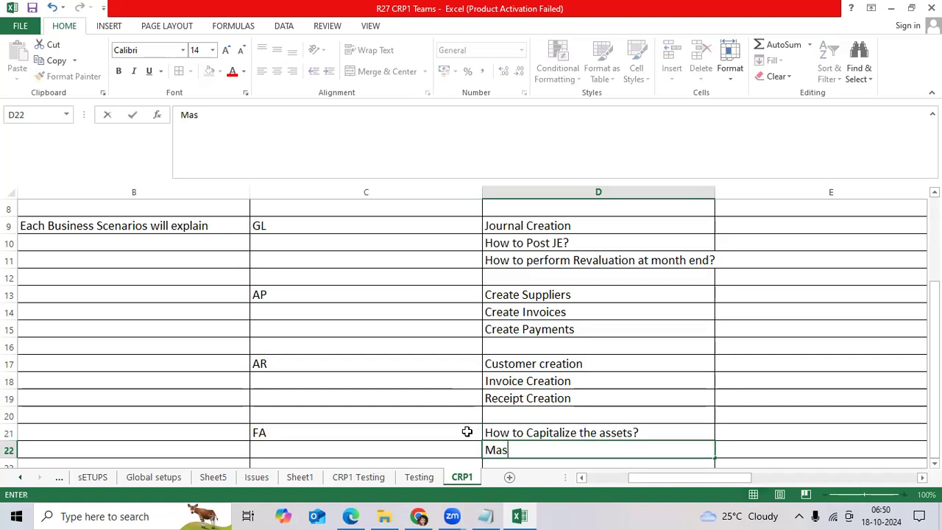
text(s Additions)
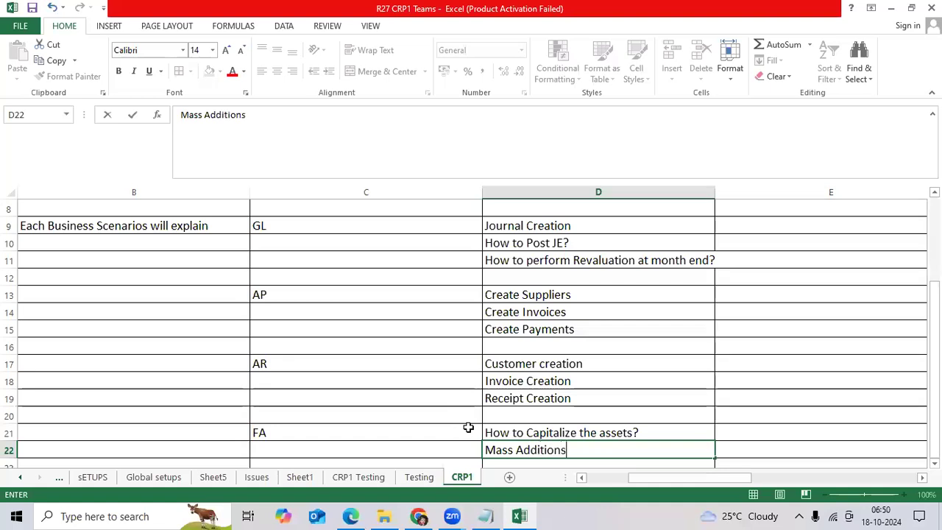
key(Return)
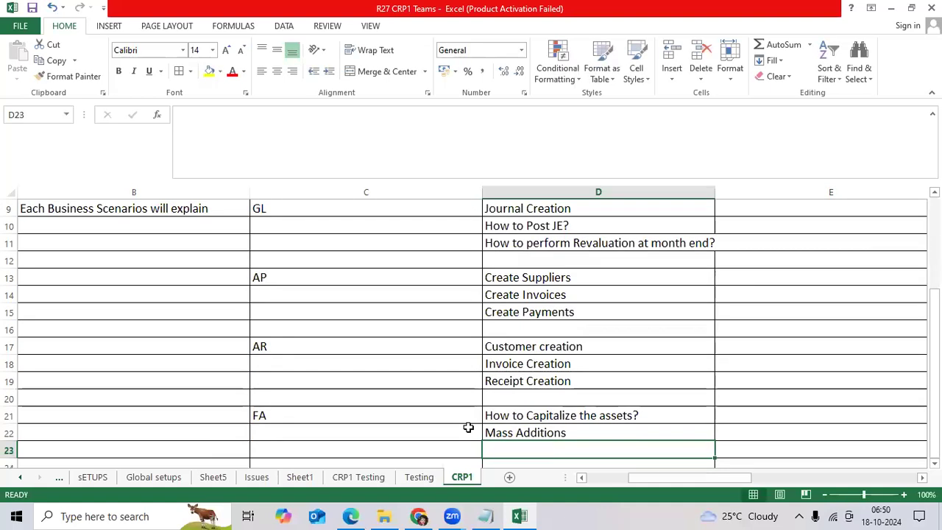
text(Adjust Ass)
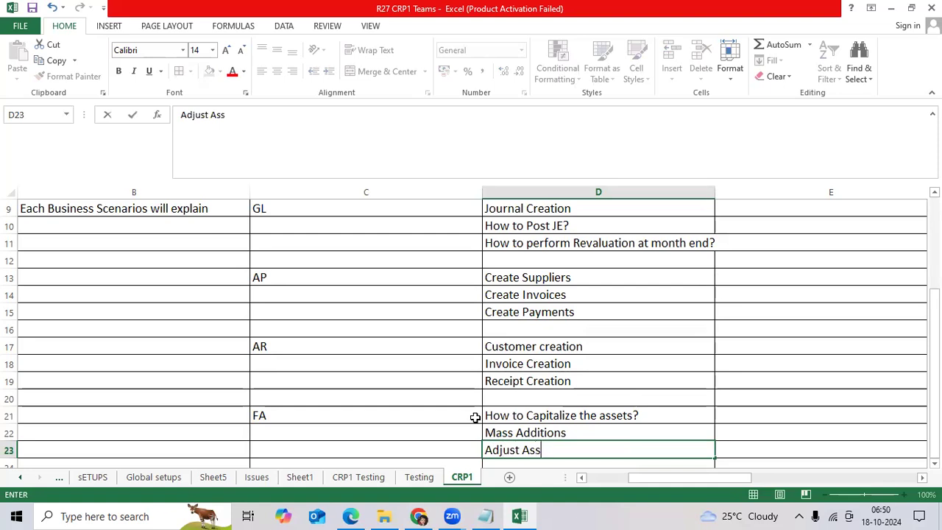
text(ets)
key(ctrl+Return)
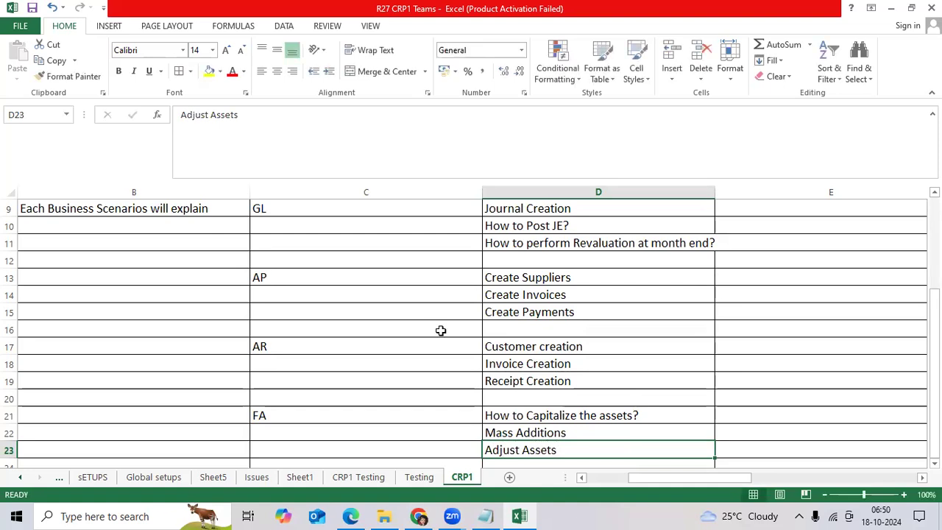
scroll(449, 333, down, 2)
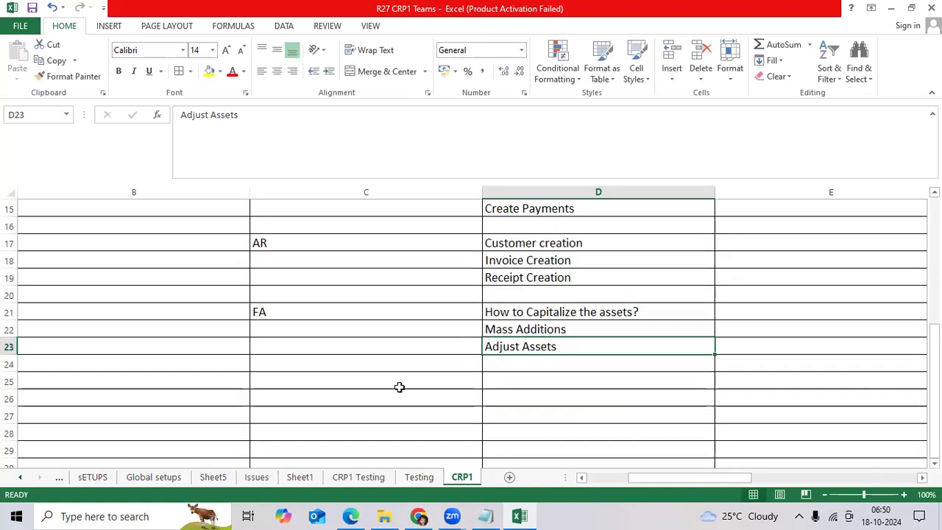
Enter Prepared Docs in C25, with Asis Document, Solution Doc and Questionaire in D25:D27
click(402, 383)
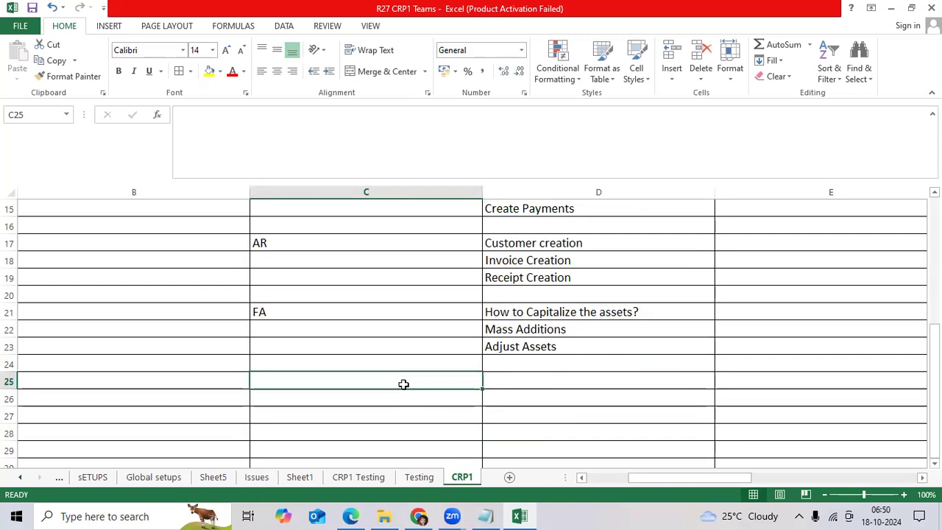
text(Prepared Doc)
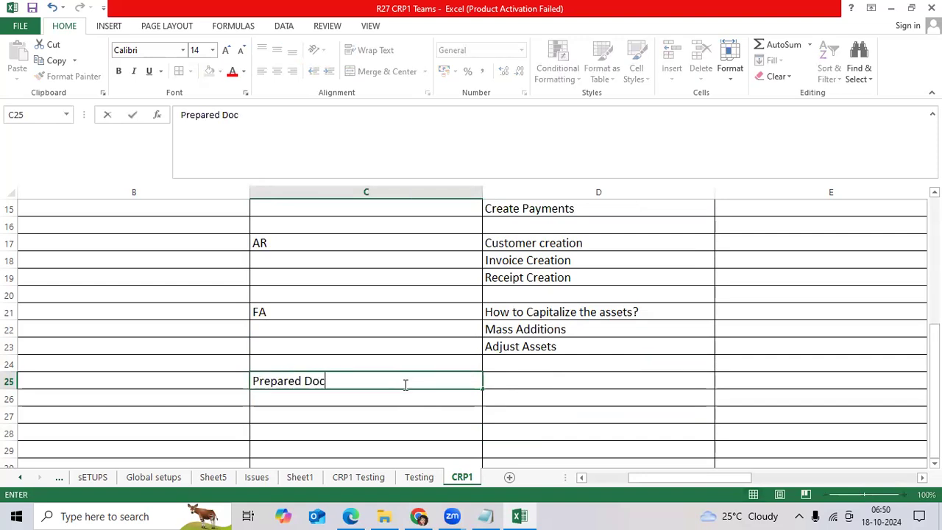
text(s)
key(Tab)
text(Asi)
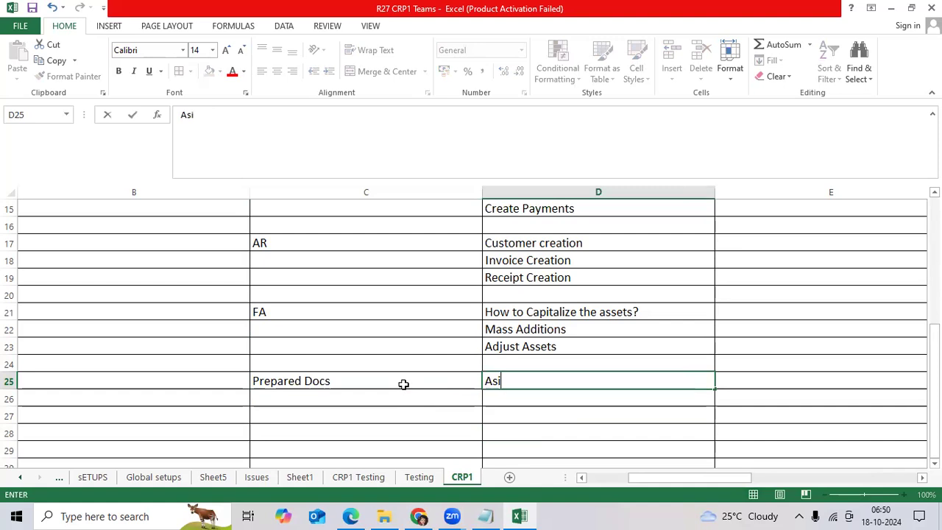
text(s Document)
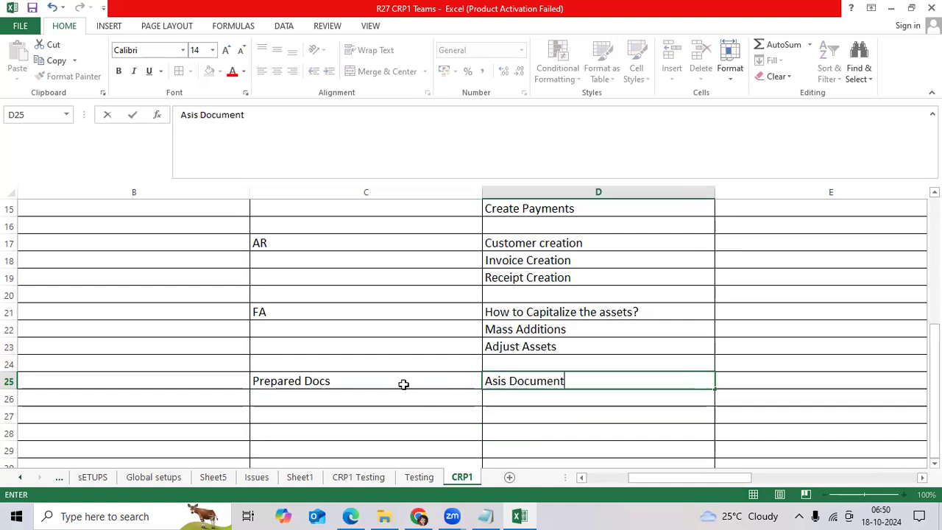
key(Return)
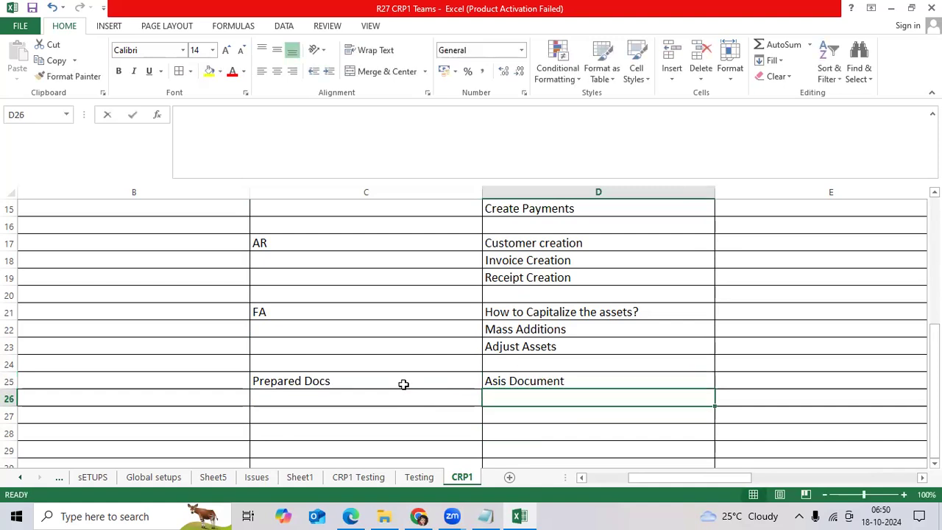
text(Solution Doc)
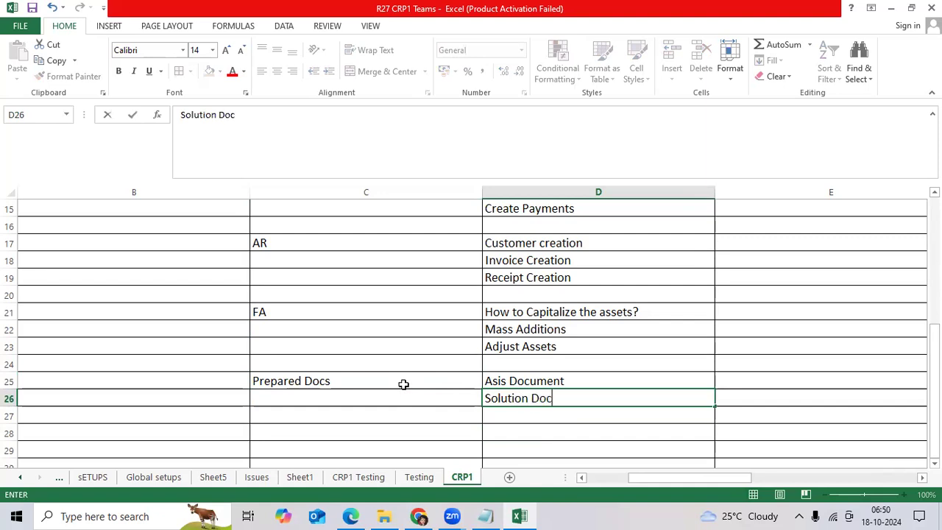
key(Return)
text(QUest)
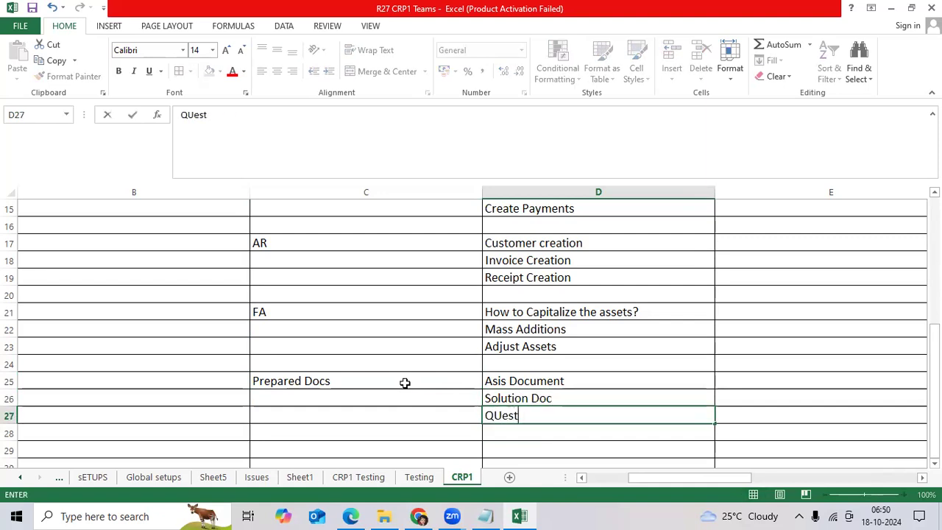
text(ionaire)
key(ctrl+Return)
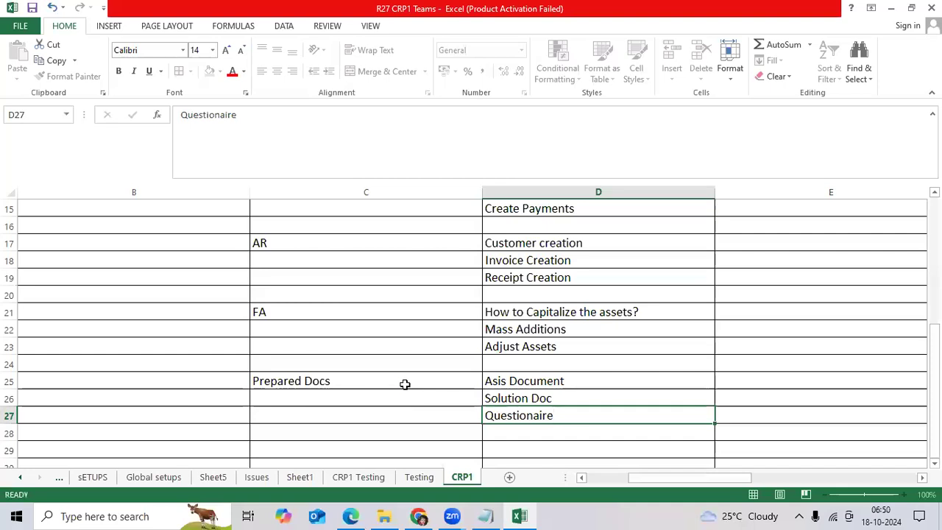
scroll(522, 355, down, 1)
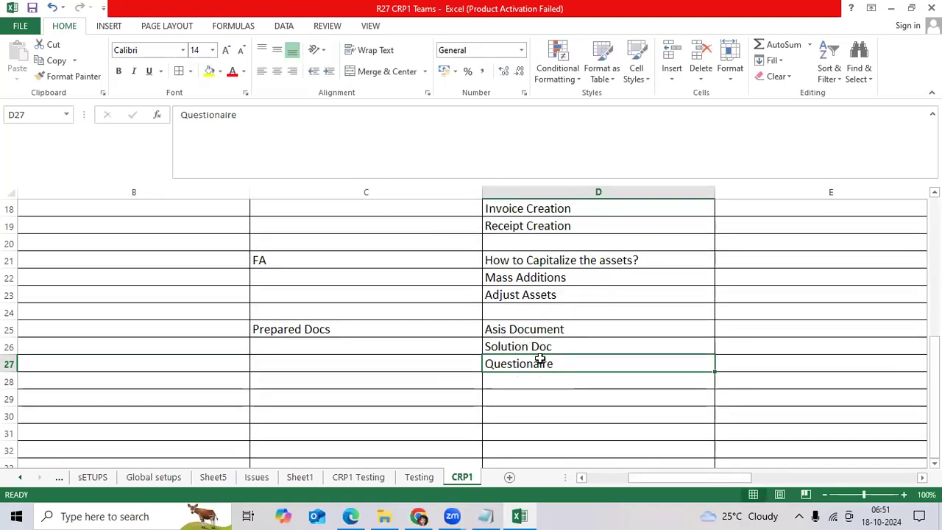
Color Questionaire and Solution Doc red, and add 10 Scenarios in C29 with Trainings in D29
click(232, 71)
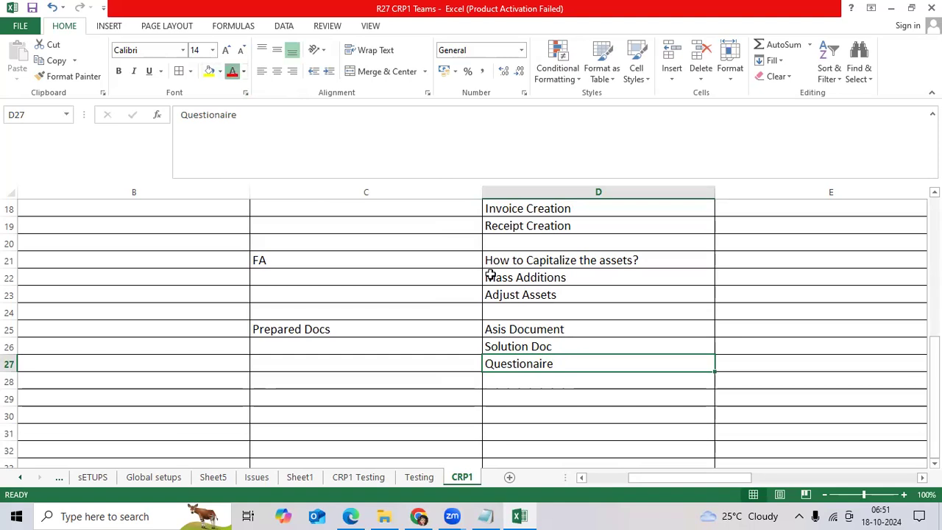
click(560, 347)
scroll(519, 365, down, 1)
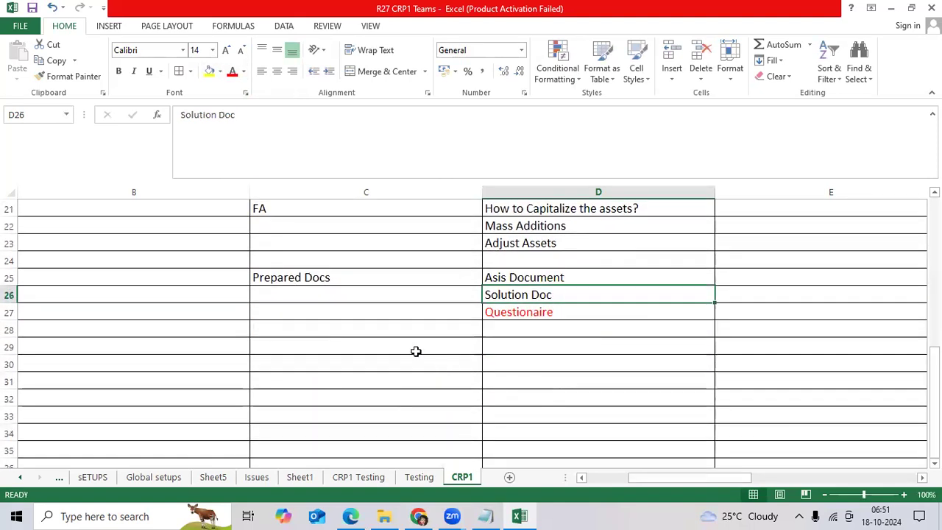
click(416, 349)
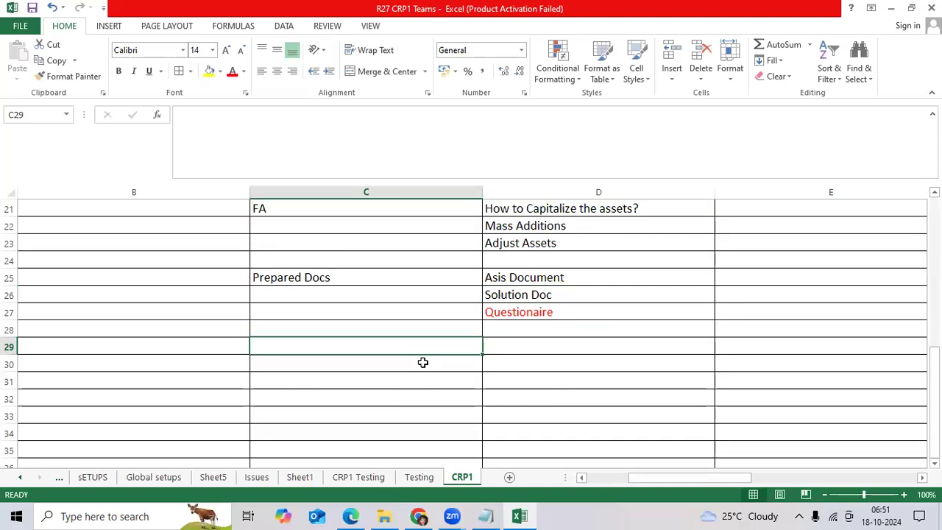
text(10 Scen)
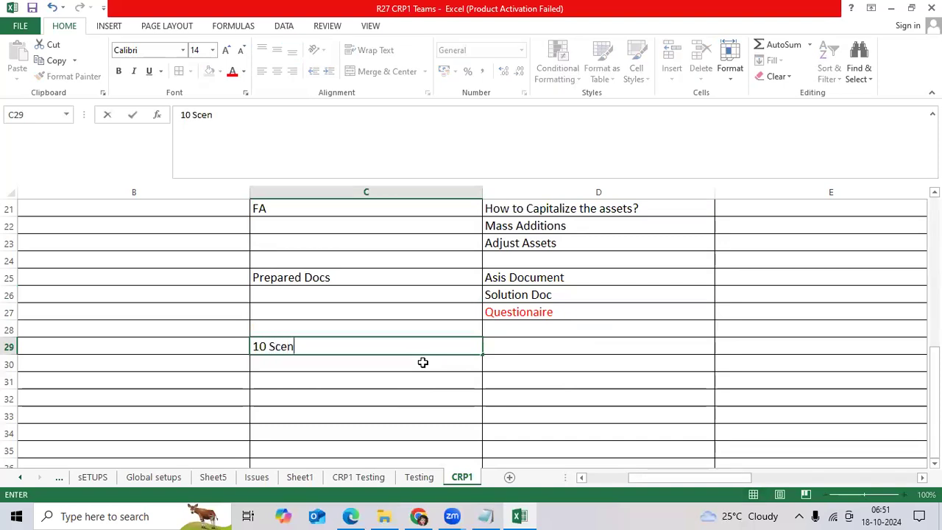
text(arios)
key(Tab)
text(T)
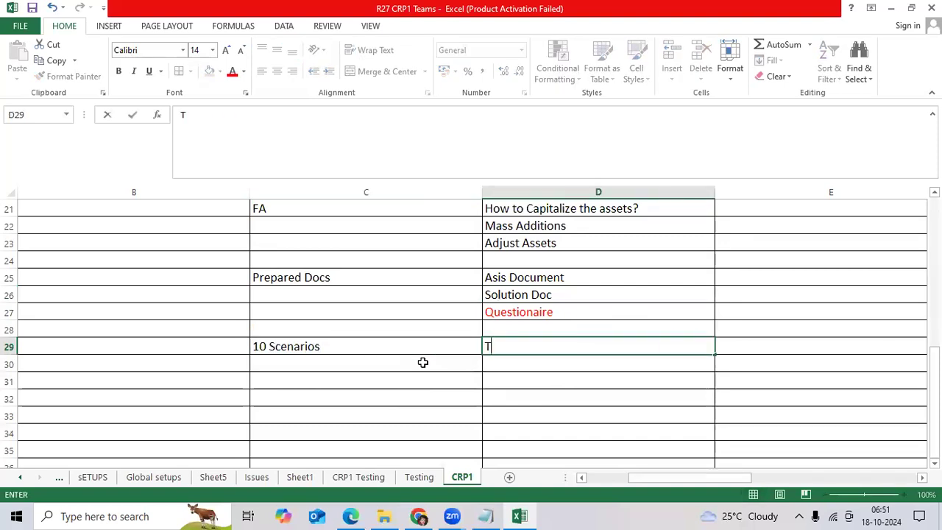
text(rainings)
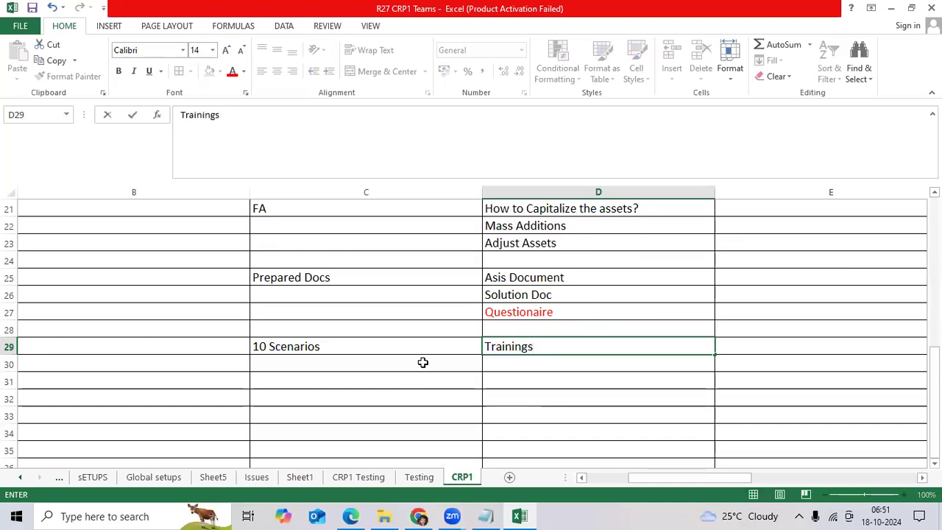
key(ctrl+Return)
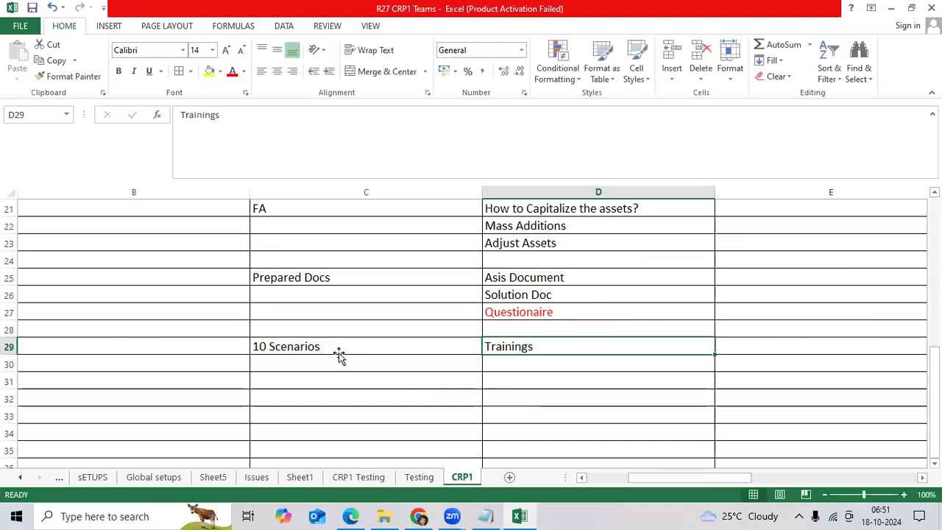
click(342, 354)
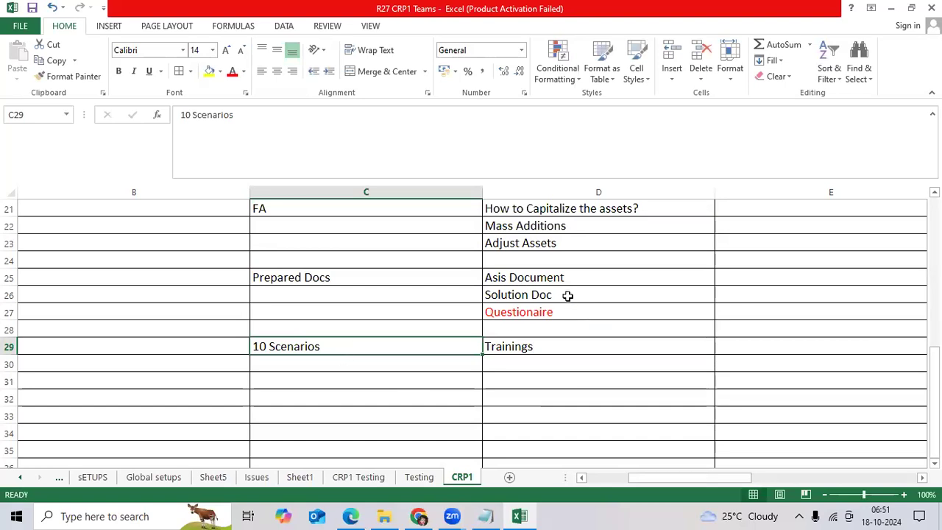
click(567, 296)
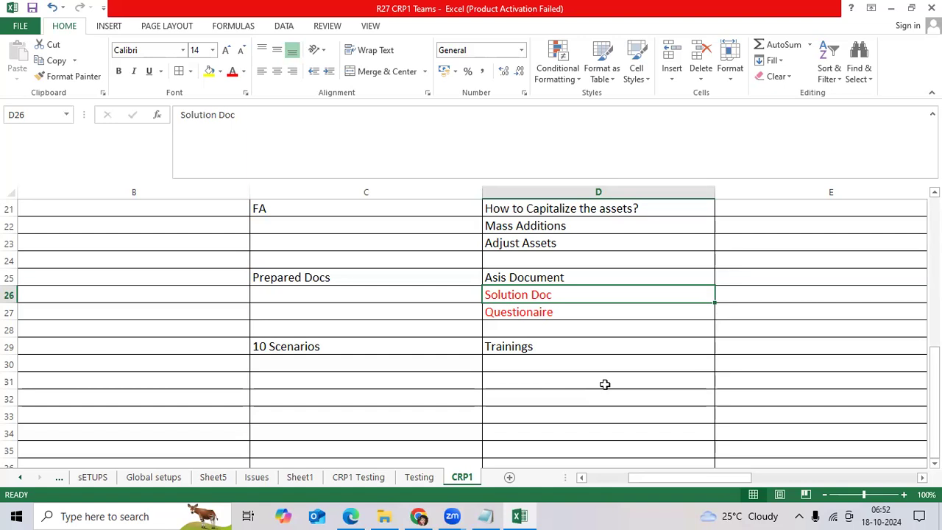
Enter CRP1 in C31 with the duration 3 days-5 days beside it
scroll(317, 326, down, 1)
click(323, 327)
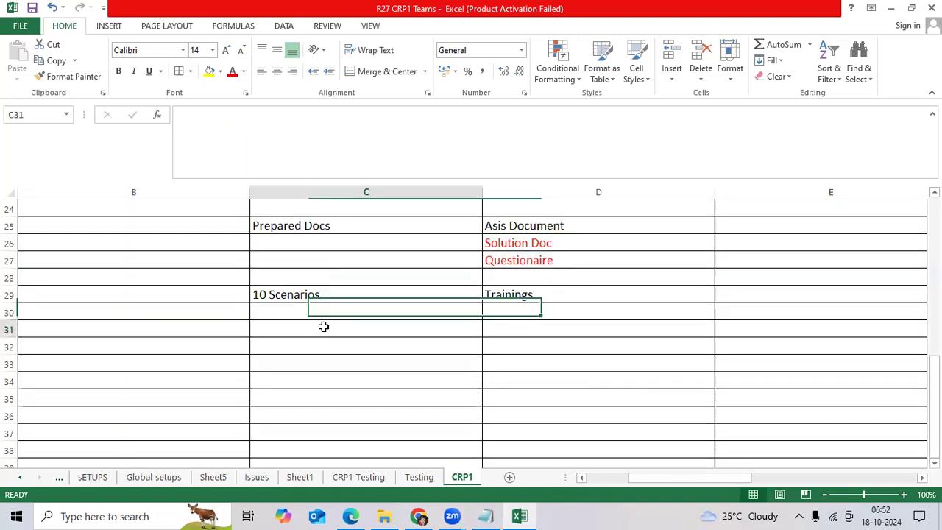
text(CRP)
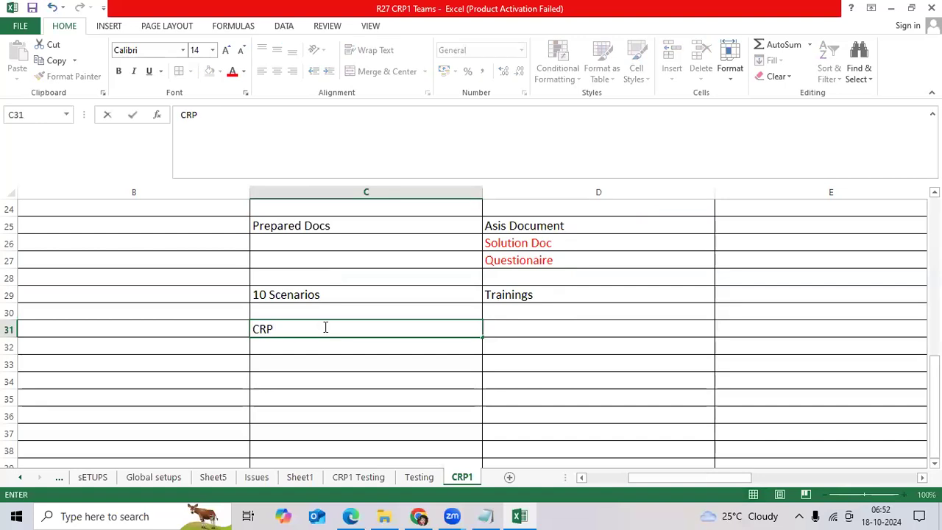
text(1)
key(Tab)
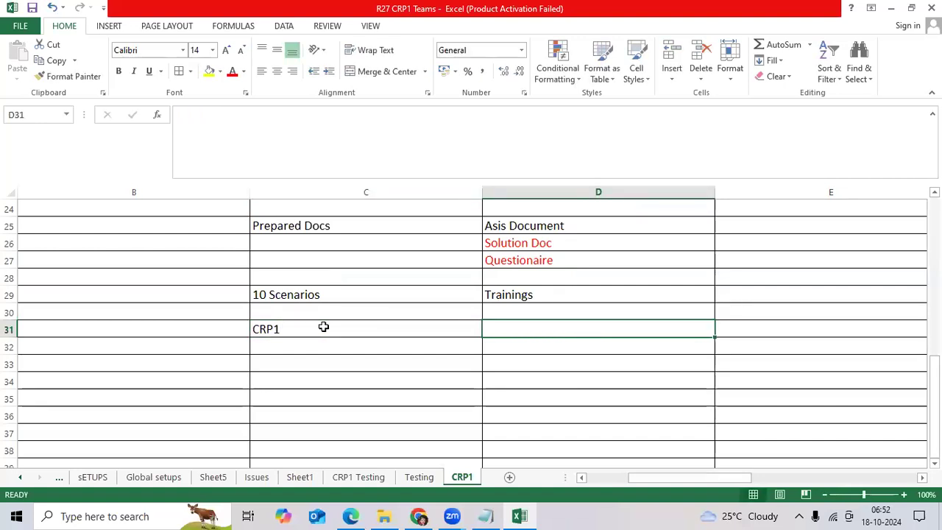
text(3 days)
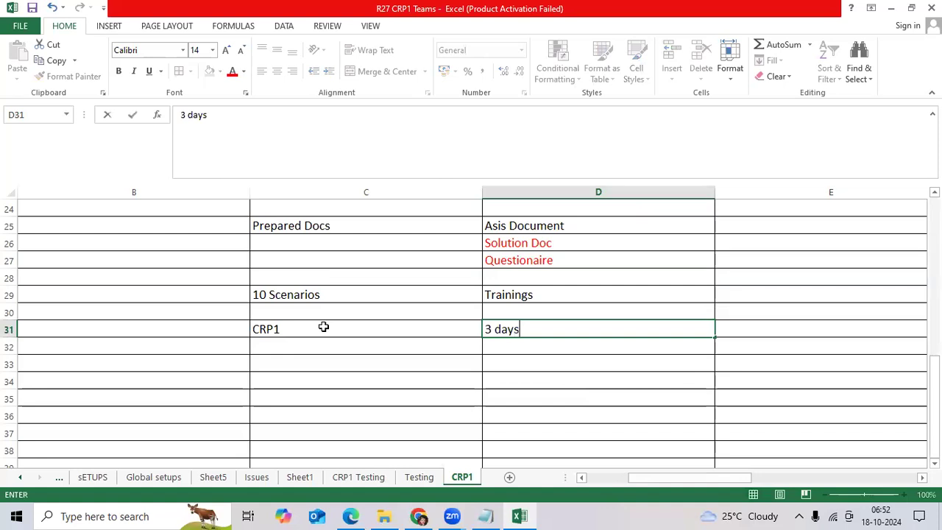
text(-5 days)
key(Return)
Add 'Every day once completed your functionalities' in D32 and start the user-confirmation note in D33
text(E)
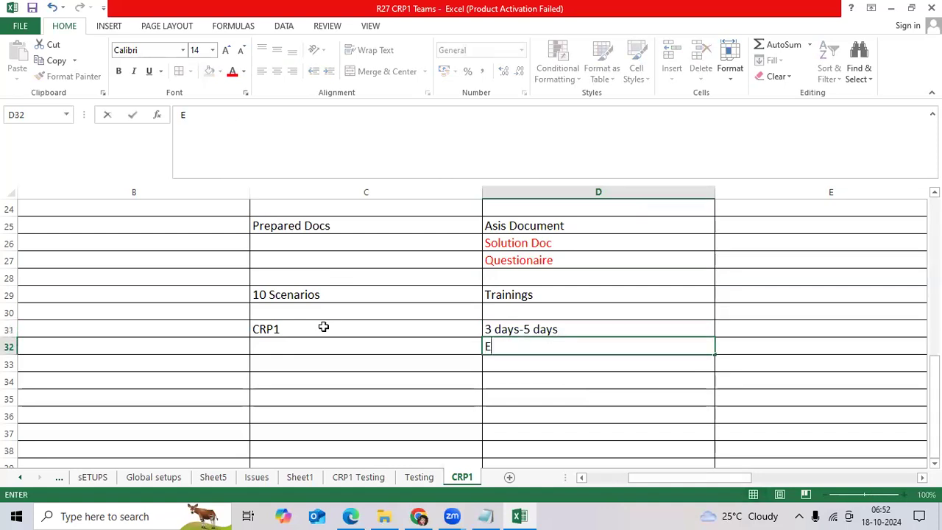
text(very day )
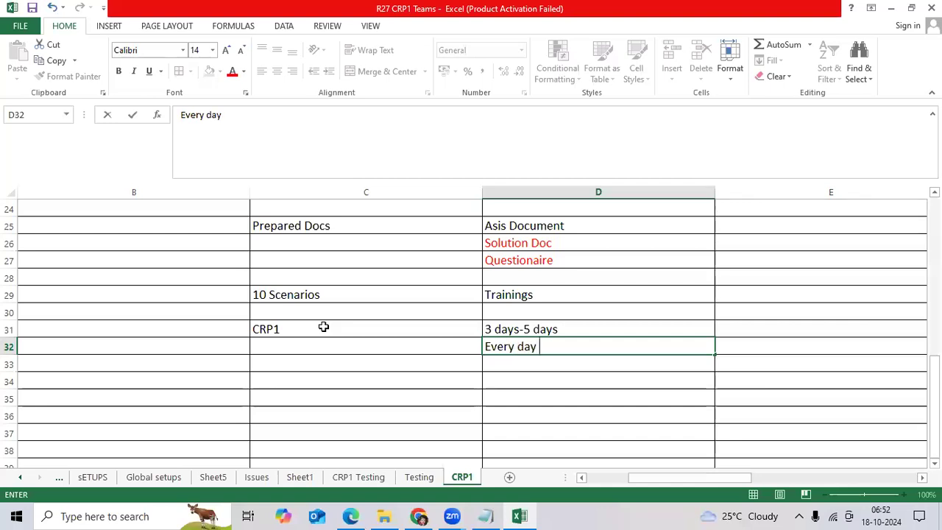
text(once com)
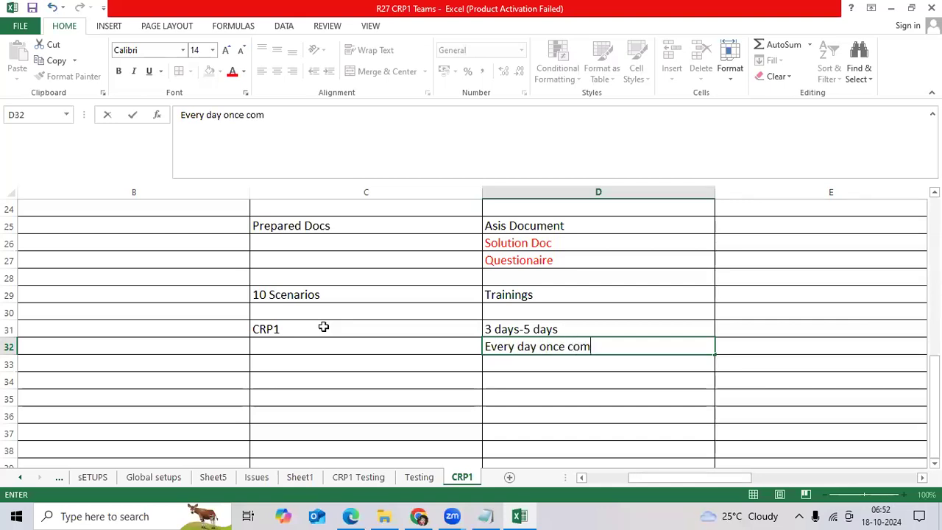
text(pleted you)
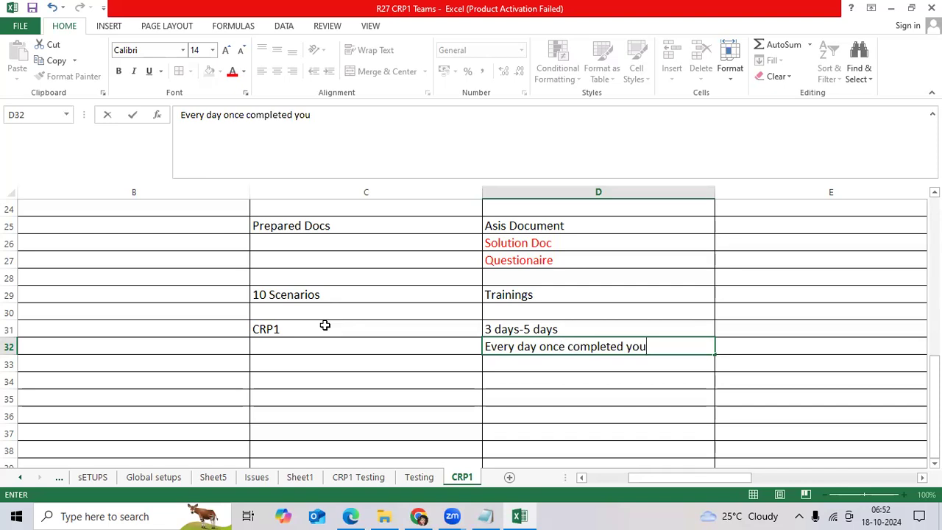
text(r functionalities)
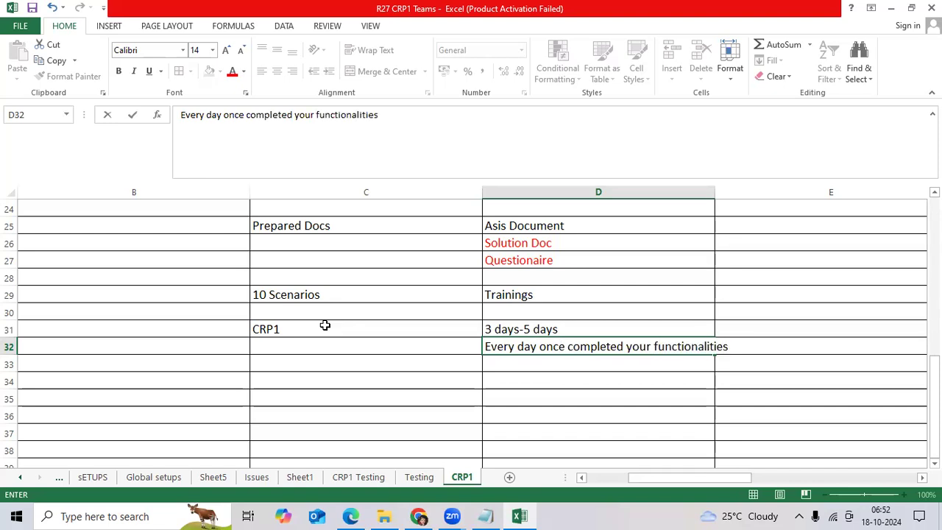
key(Return)
text(>>)
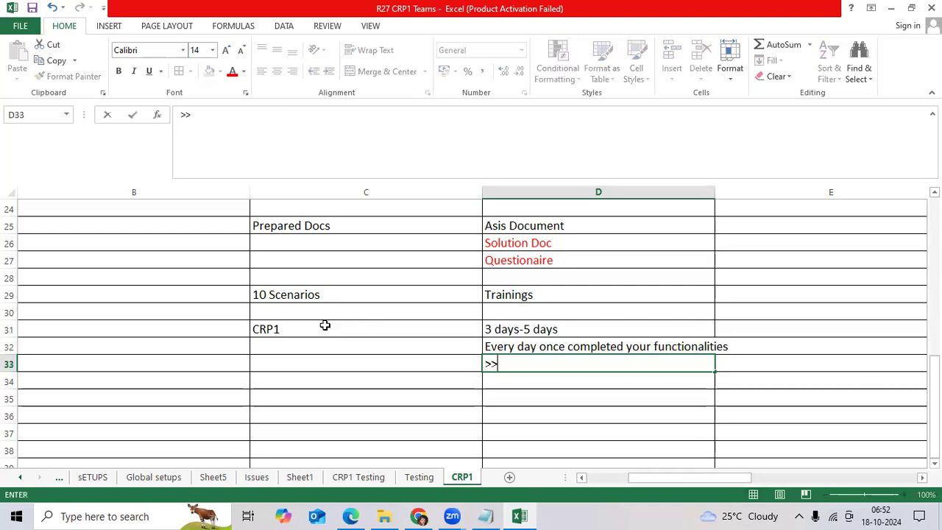
text(A)
key(BackSpace)
text(Request the user )
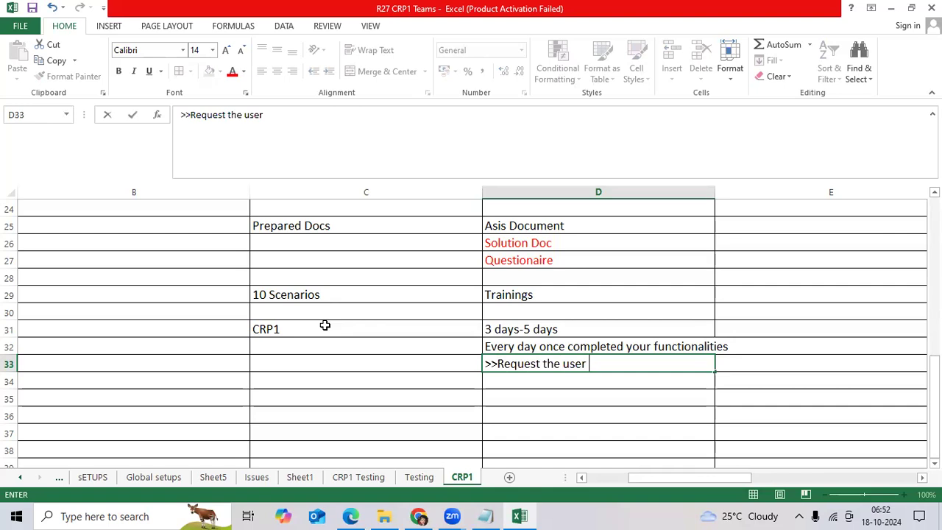
text(to confirm the)
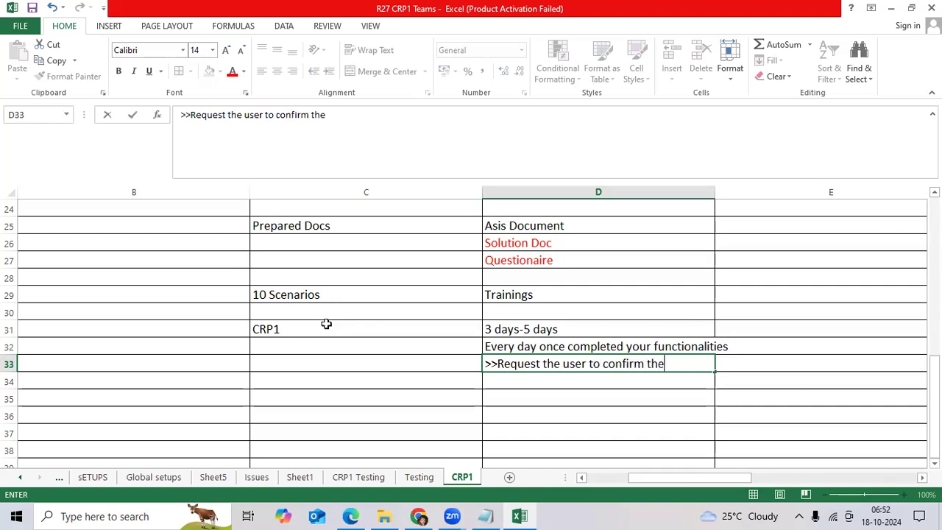
text(ir presence informatio)
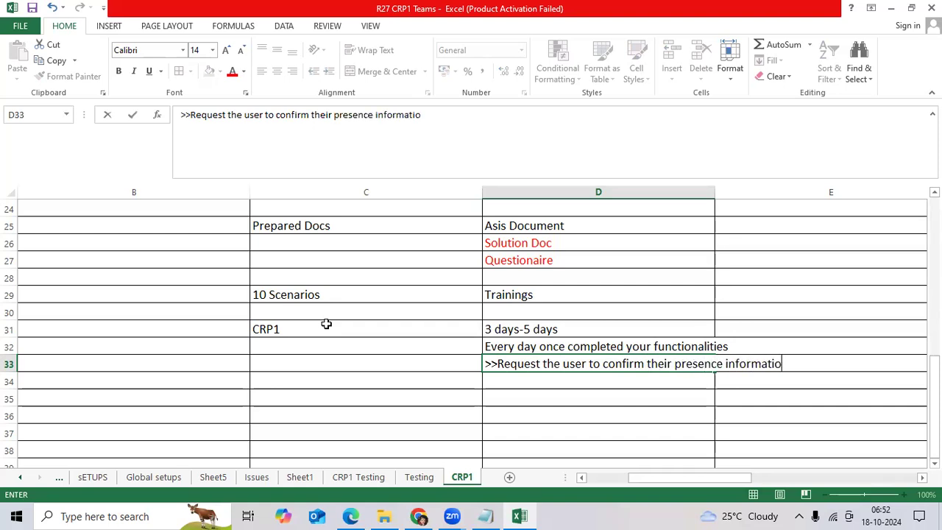
text(n/Unde)
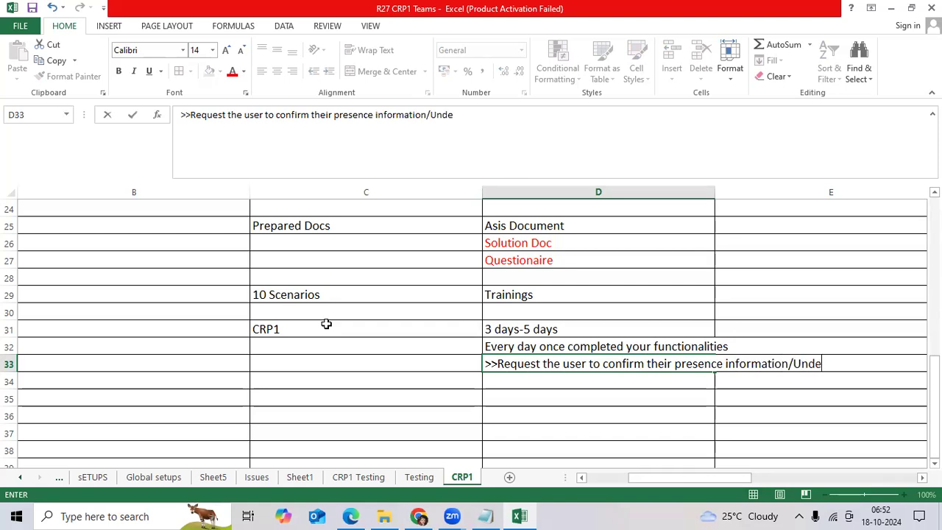
text(rstand level)
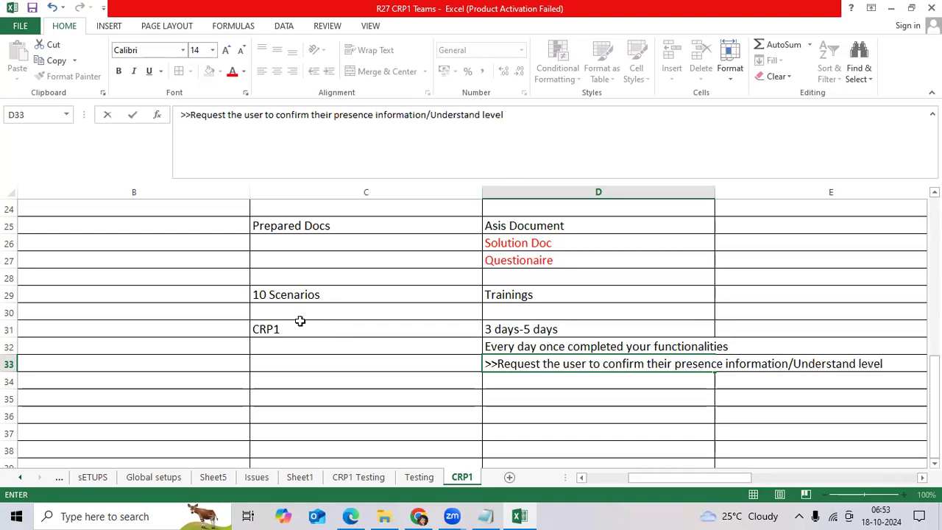
Commit D33 as '>>Request the user to confirm their presence information/Understand level'
key(ctrl+Return)
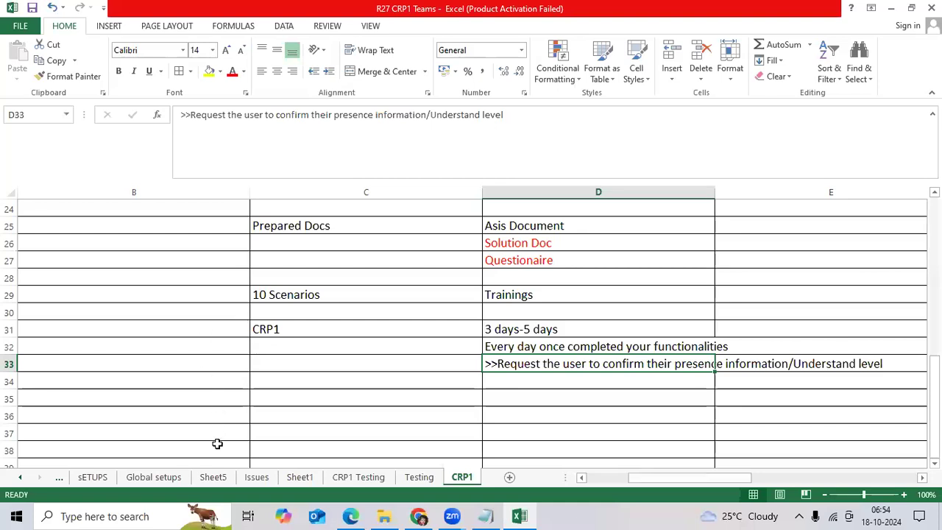
Search Windows for 'crp1' and open the J2 Global_AP_CRP1 presentation stored in R26
click(133, 513)
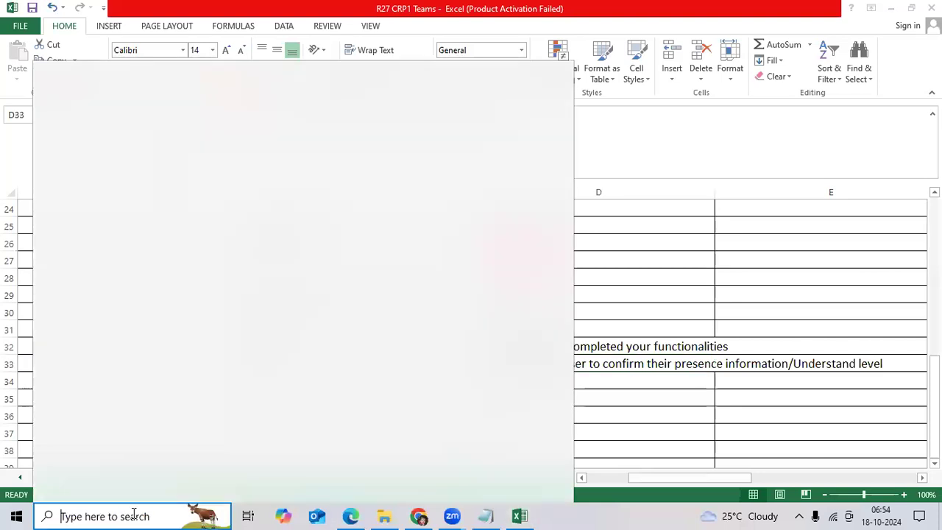
text(crp1)
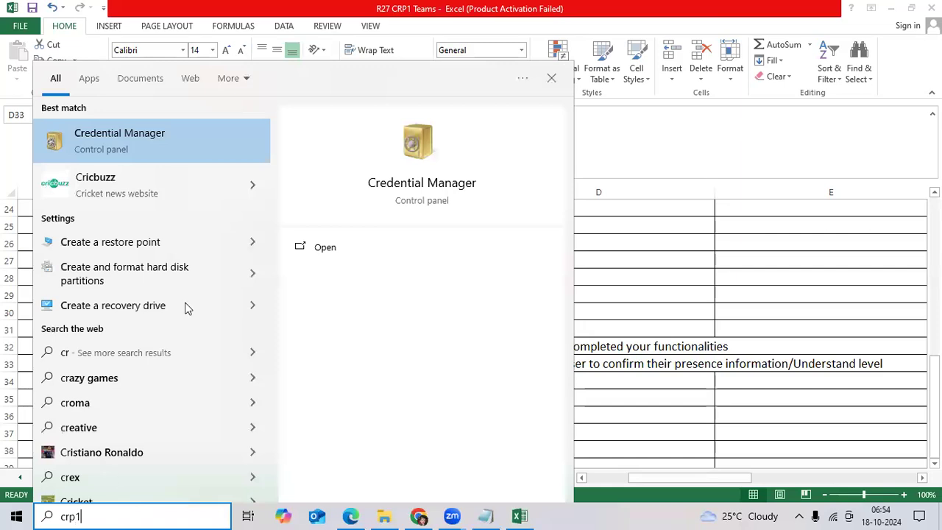
scroll(136, 403, down, 1)
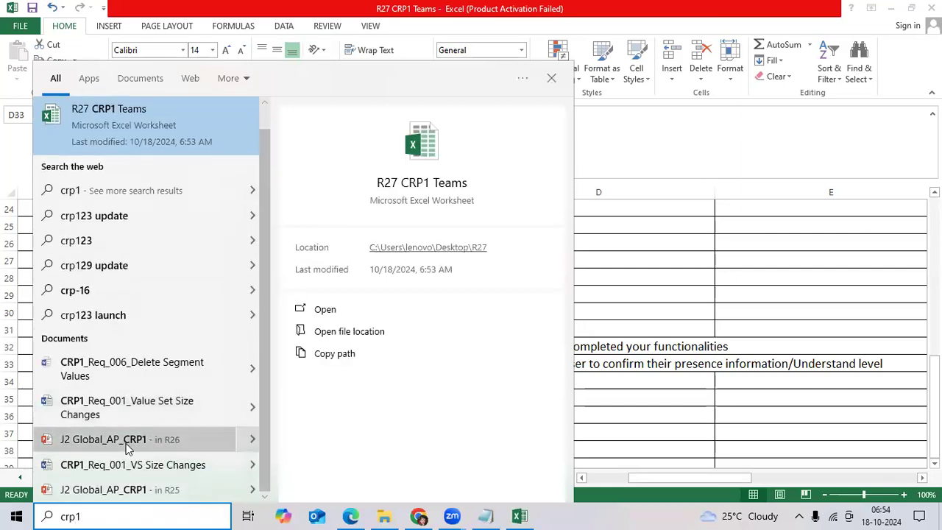
click(129, 439)
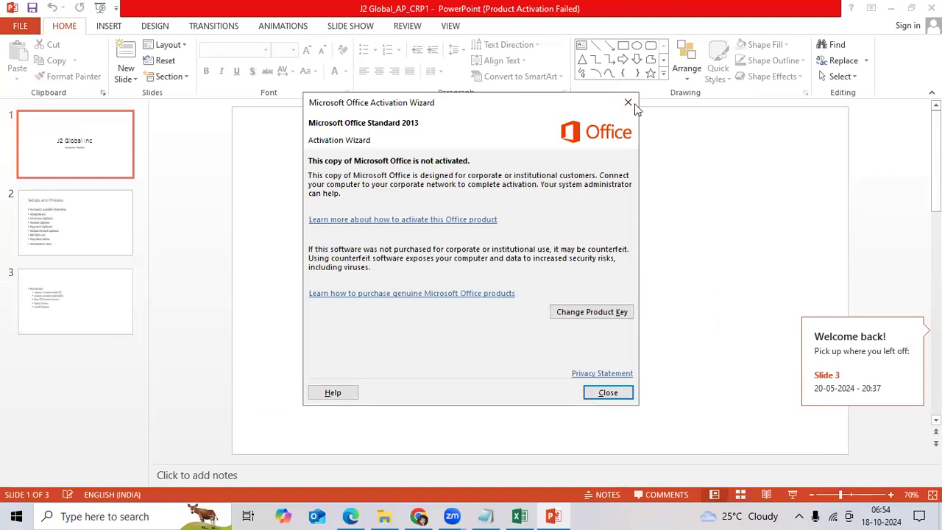
Dismiss the activation notice and toggle bold off and back on for slide 2's 'Setups and Process' title
click(636, 107)
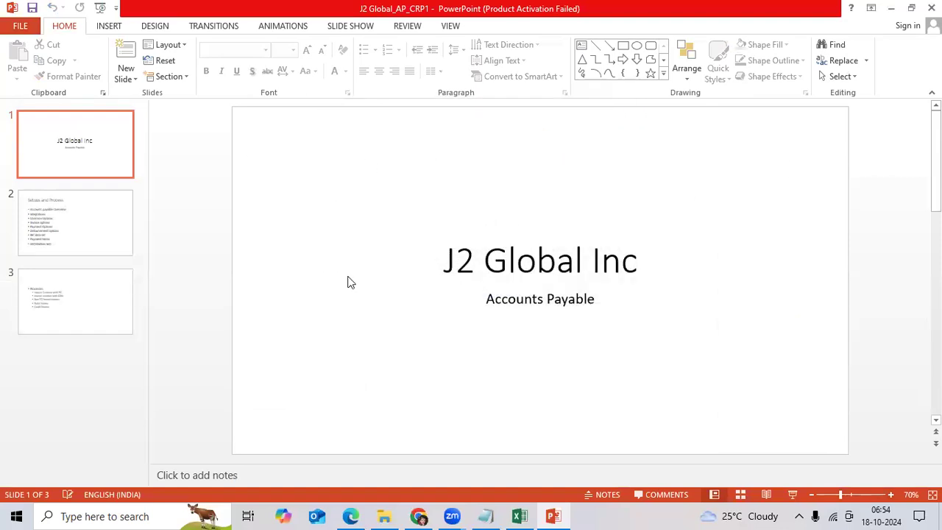
click(77, 224)
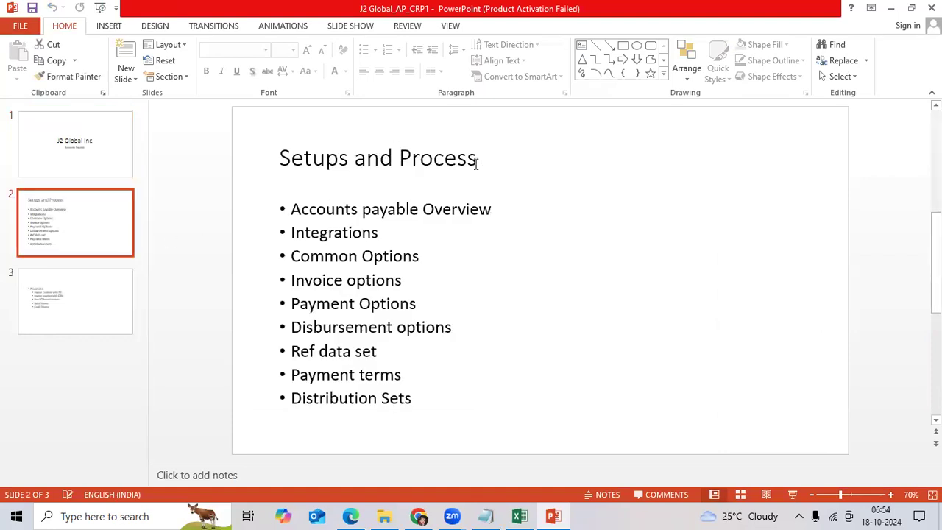
click(443, 163)
drag(280, 156, 483, 158)
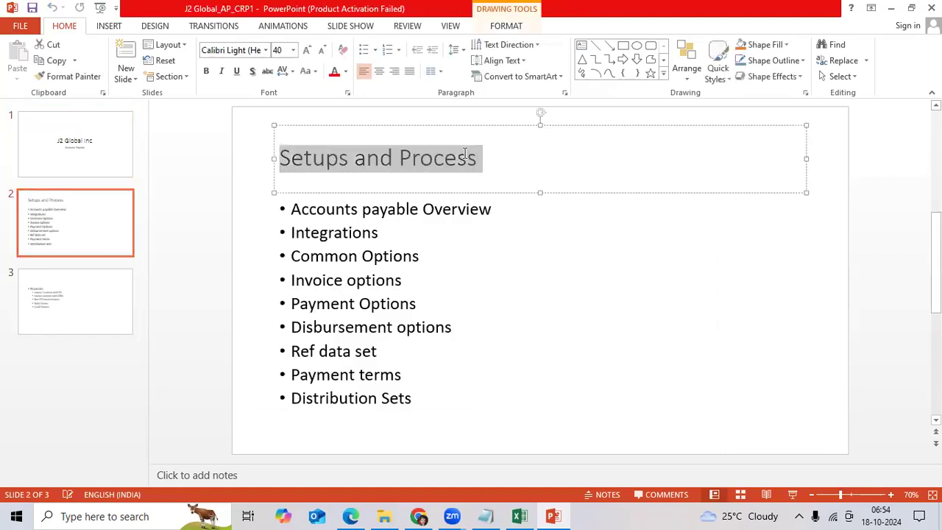
click(206, 74)
click(207, 74)
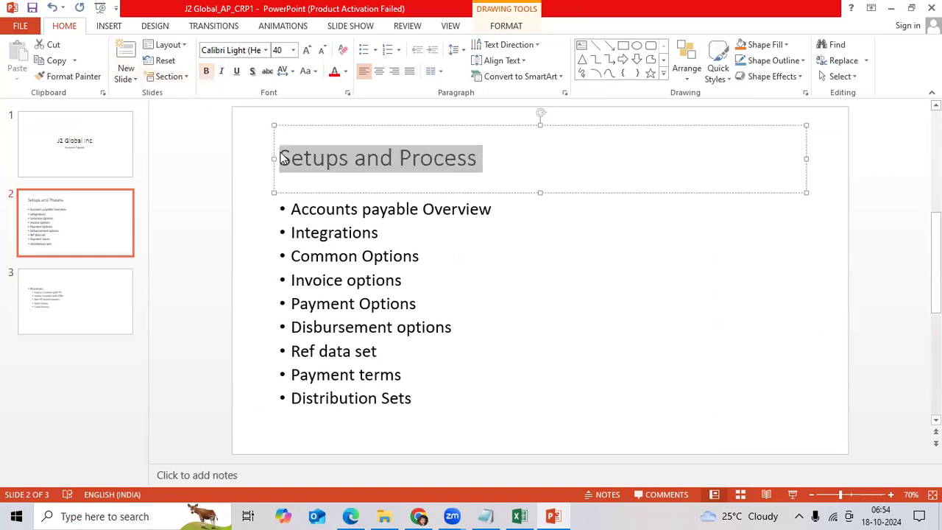
Select and deselect slide 2's bullet list, then move to slide 3 with the Processes list
click(382, 258)
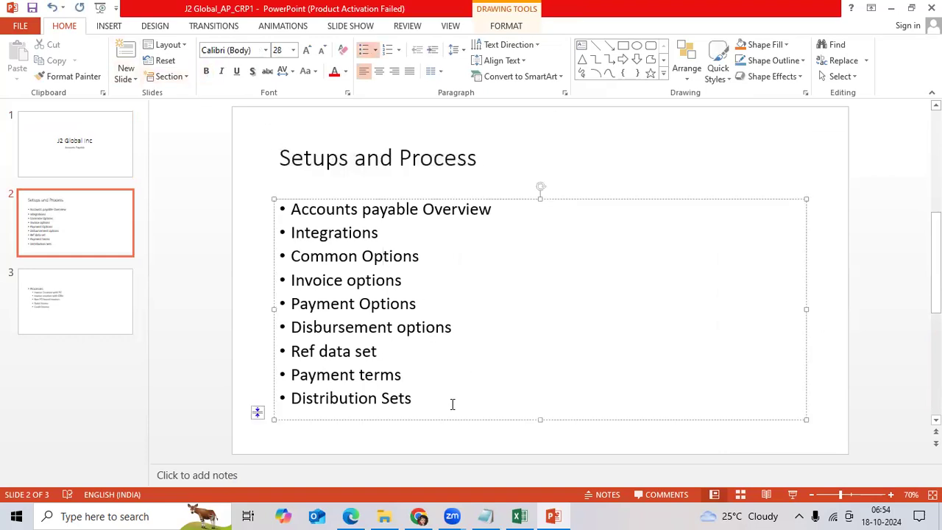
drag(413, 397, 290, 212)
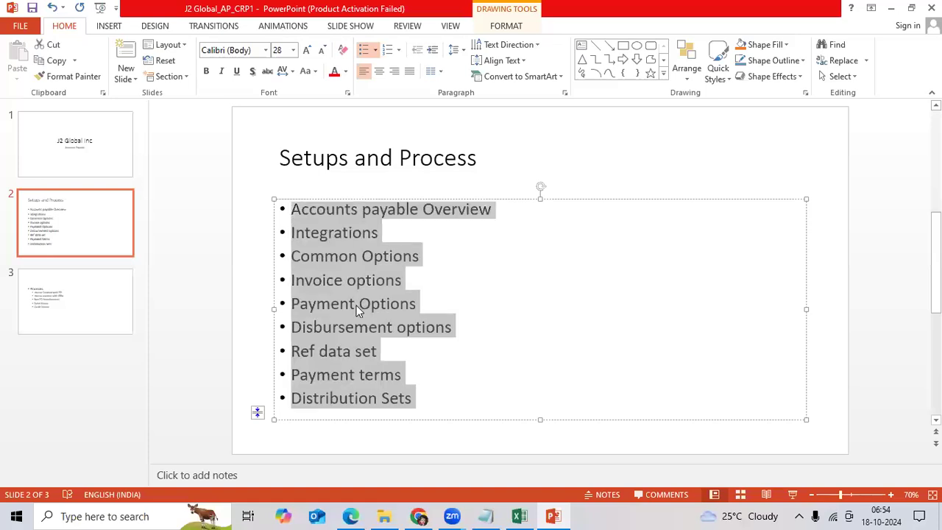
click(424, 364)
click(80, 290)
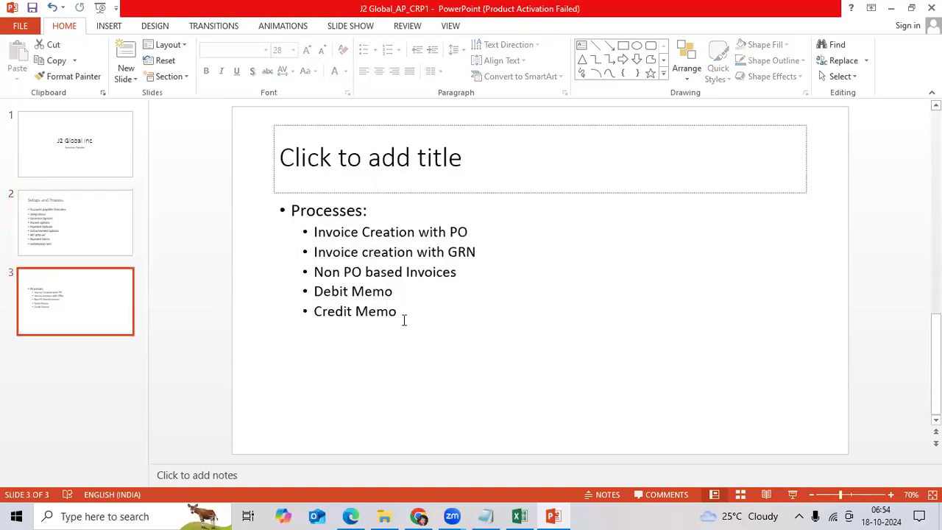
Add 'Prepayment' and 'Recurring Invoices' bullets after Credit Memo on slide 3, then save
drag(403, 318, 291, 212)
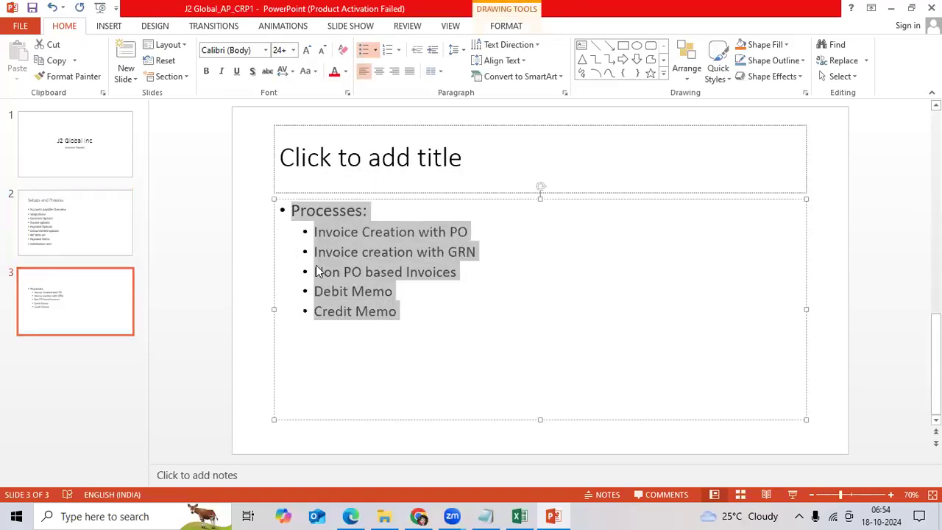
click(395, 324)
key(Return)
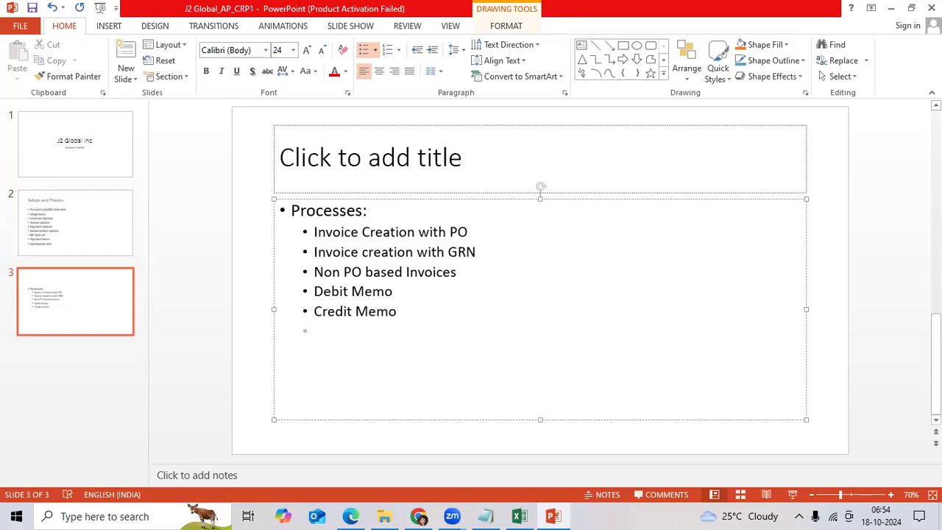
text(Prepayment)
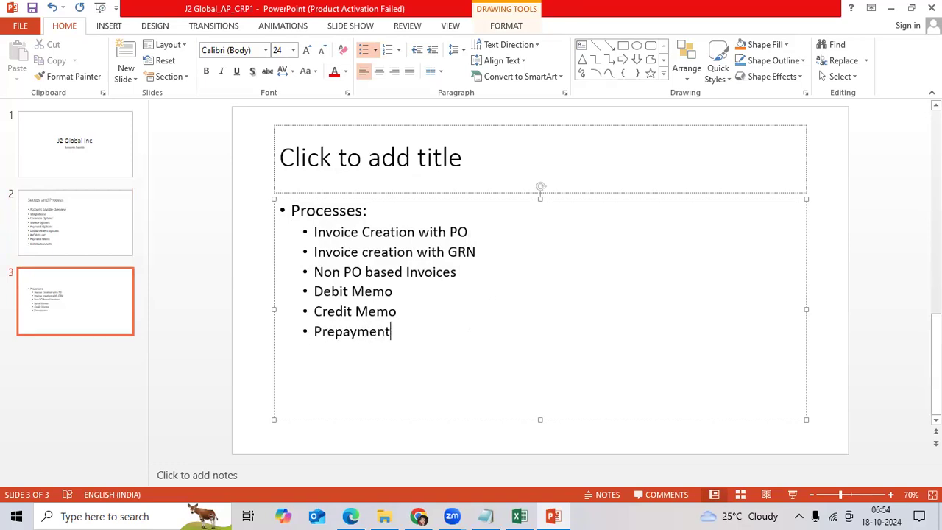
key(Return)
text(Recurring Invoices)
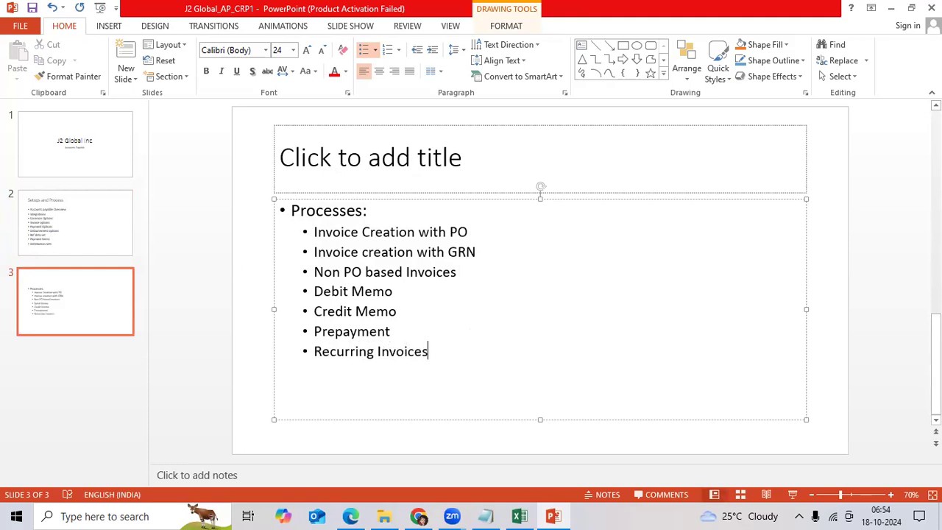
key(ctrl+s)
Sign in to Oracle in the browser with the team user ID and password, then open Setup and Maintenance
click(351, 515)
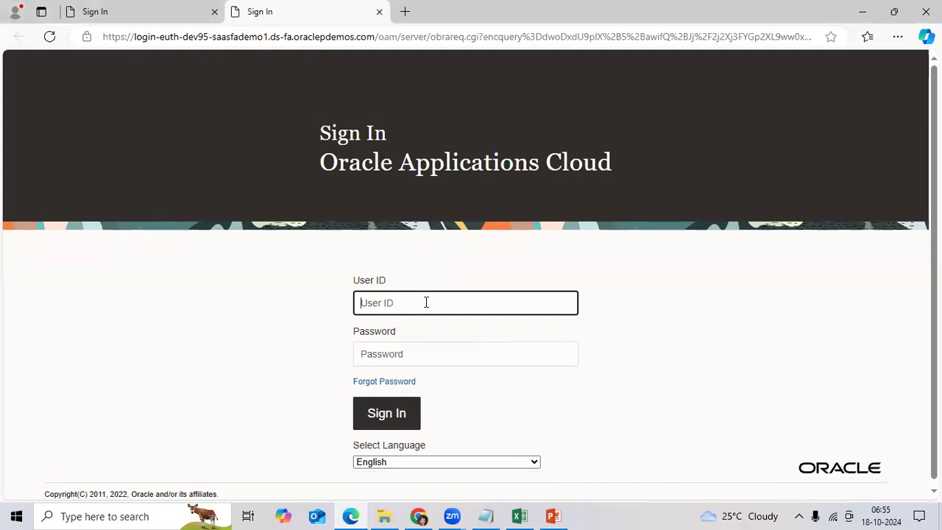
text(r27)
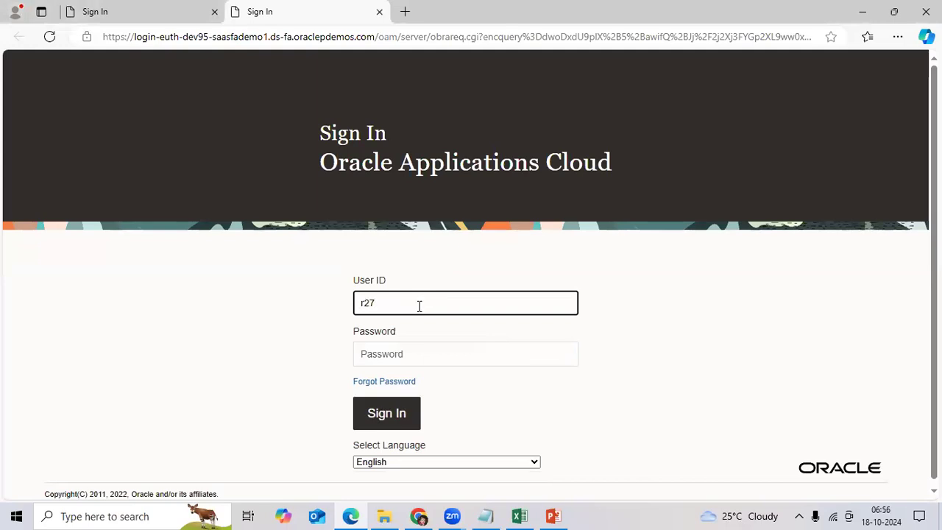
text(team)
key(Tab)
text(Welcome)
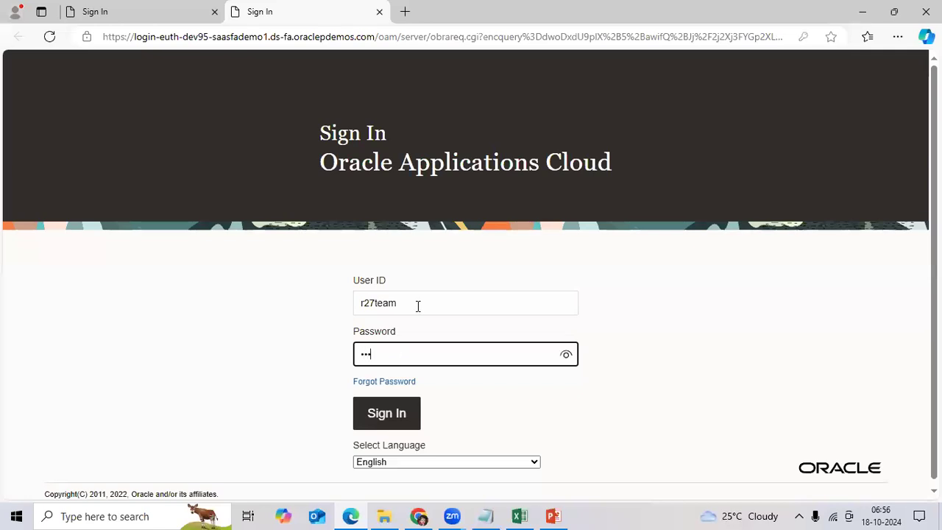
text(1)
key(Return)
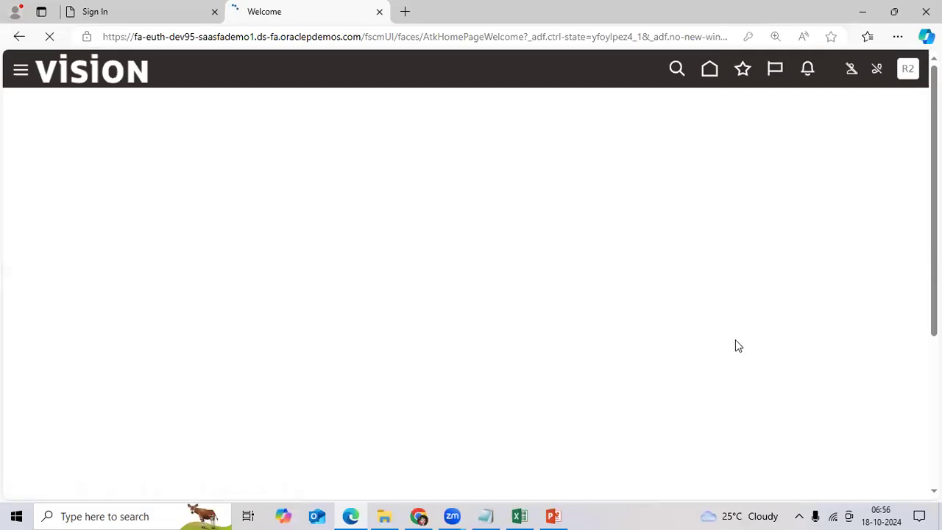
click(648, 298)
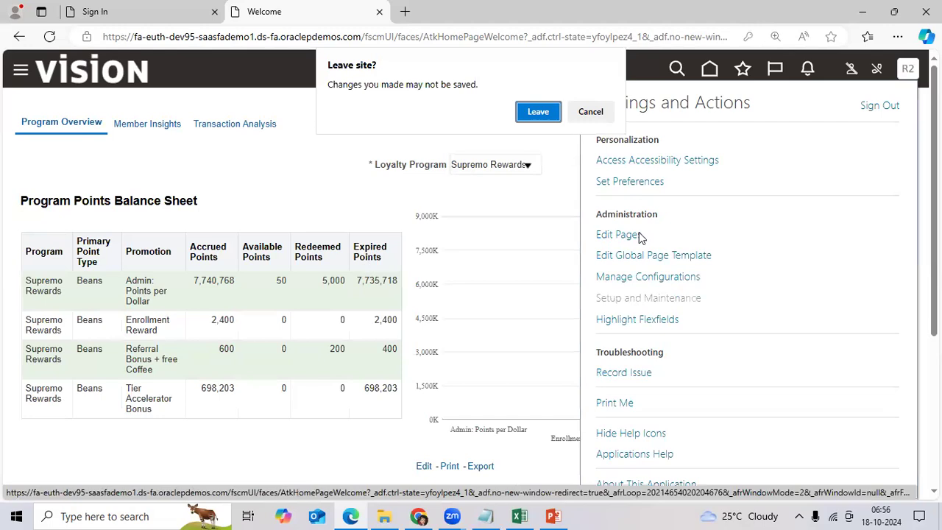
click(538, 113)
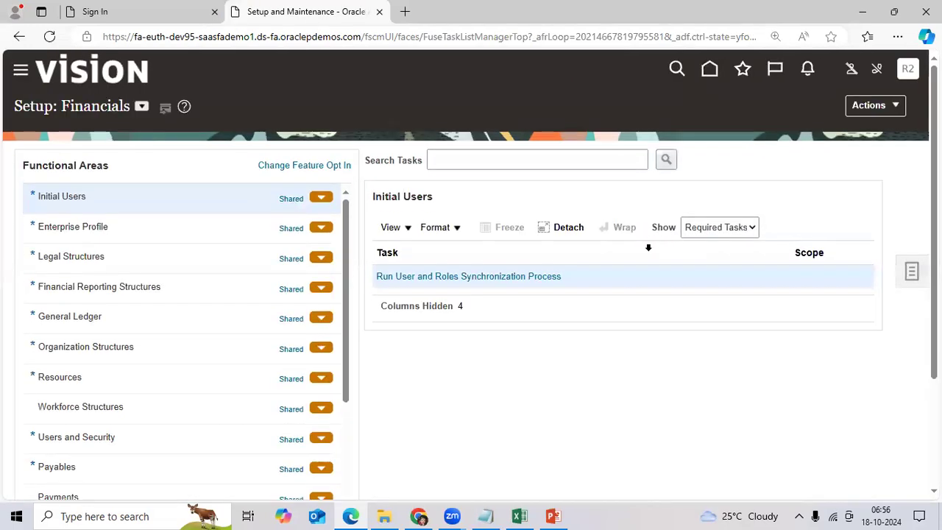
Open Manage Chart of Accounts Value Sets under General Ledger's Financial Reporting Structures
click(108, 322)
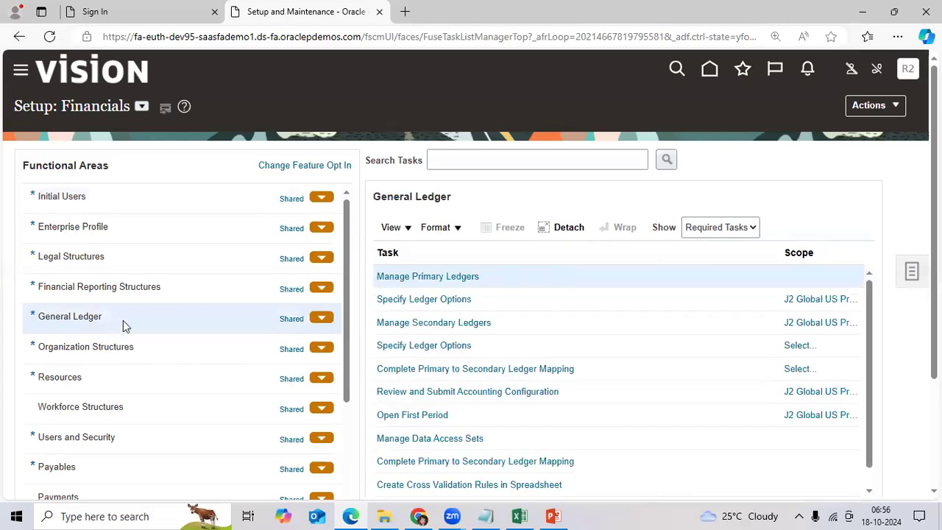
click(176, 287)
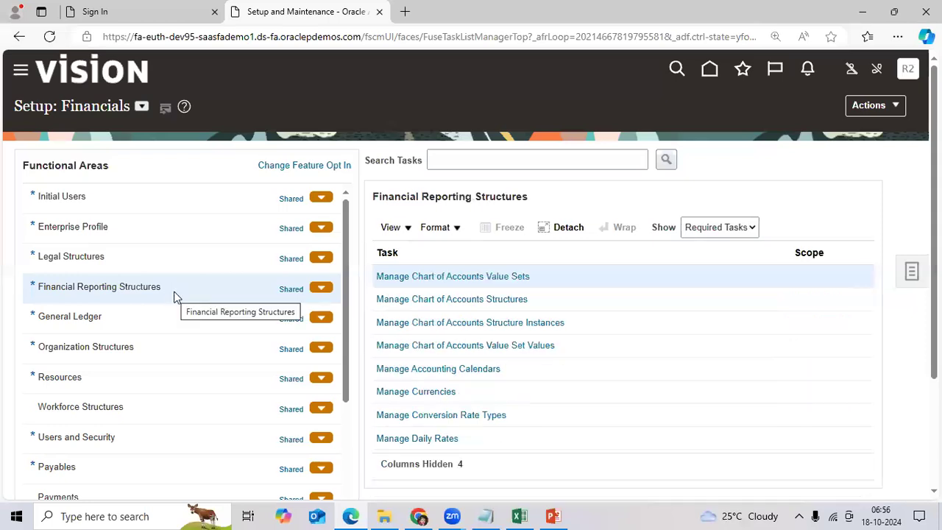
click(514, 278)
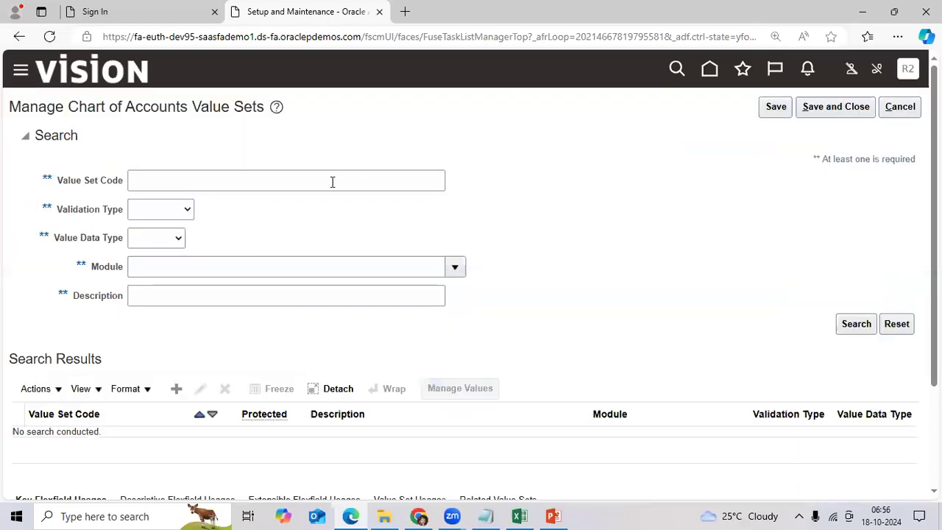
Search value set code 'J2 G' and edit the J2 Global Company Value Set
click(292, 181)
text(J2 Global)
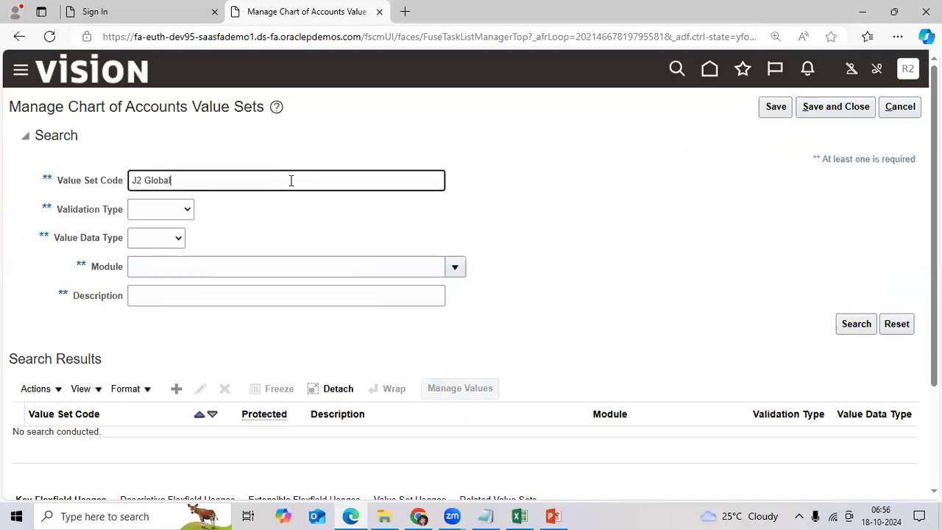
key(Return)
scroll(289, 228, down, 2)
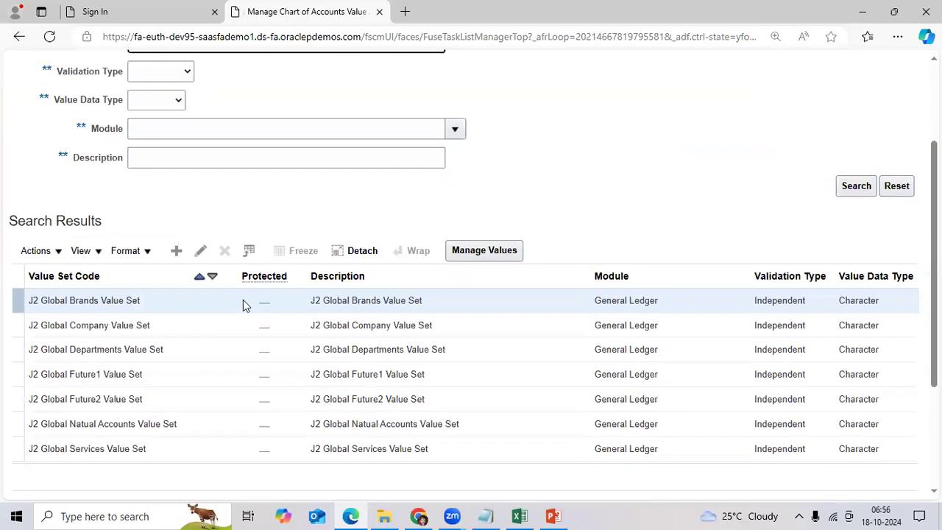
click(211, 325)
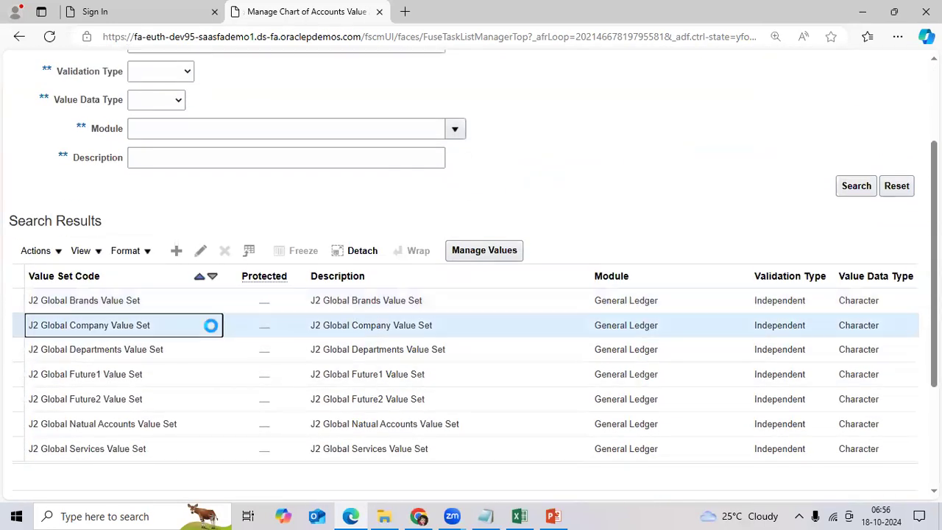
click(200, 252)
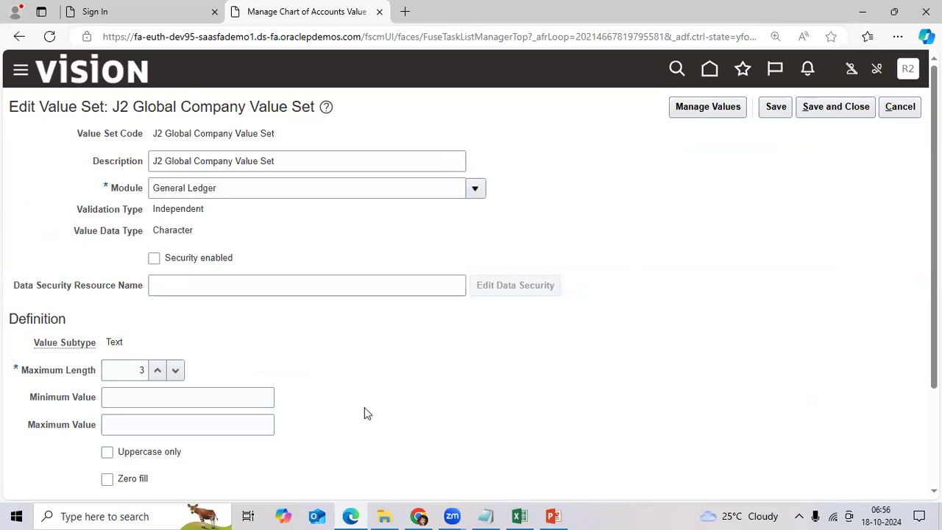
scroll(364, 407, down, 2)
scroll(287, 382, up, 2)
click(140, 369)
double_click(130, 368)
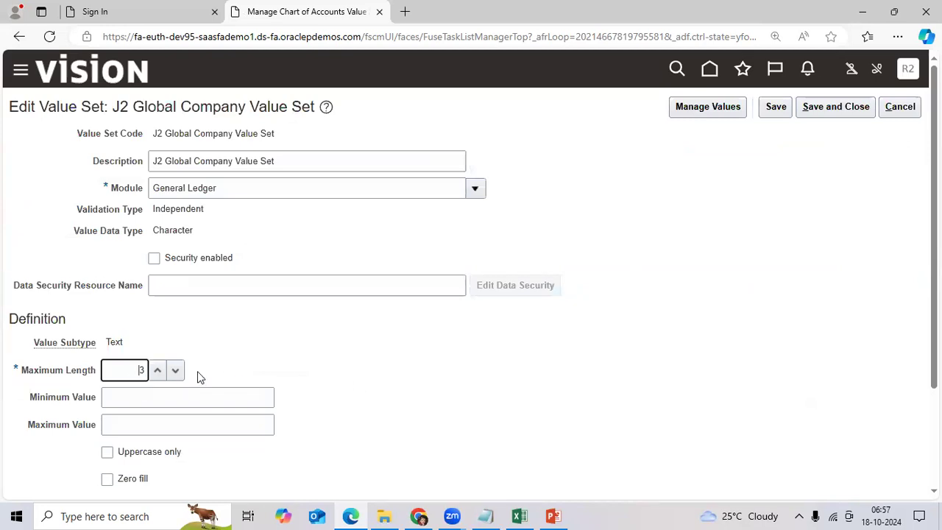
click(340, 364)
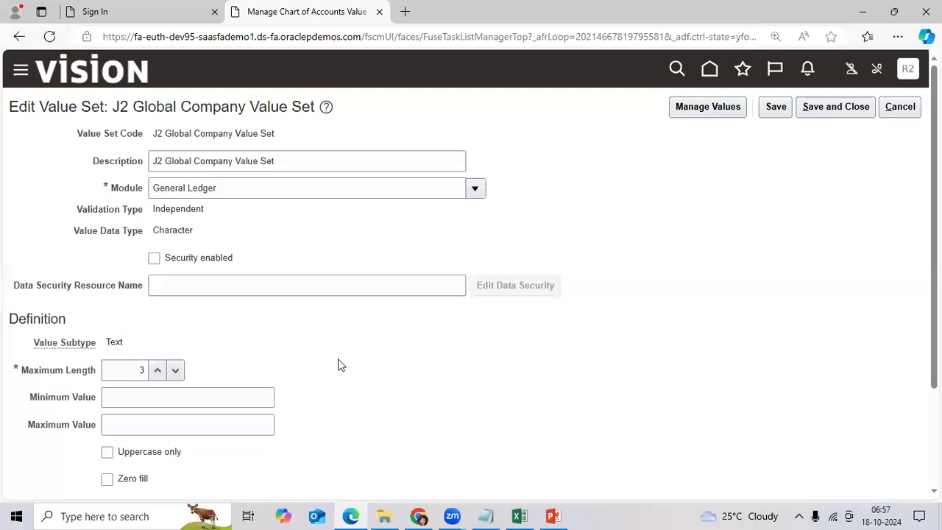
double_click(140, 370)
Add a new sheet, widen column A, and enter the 'Open QUestions' heading in A1
click(522, 515)
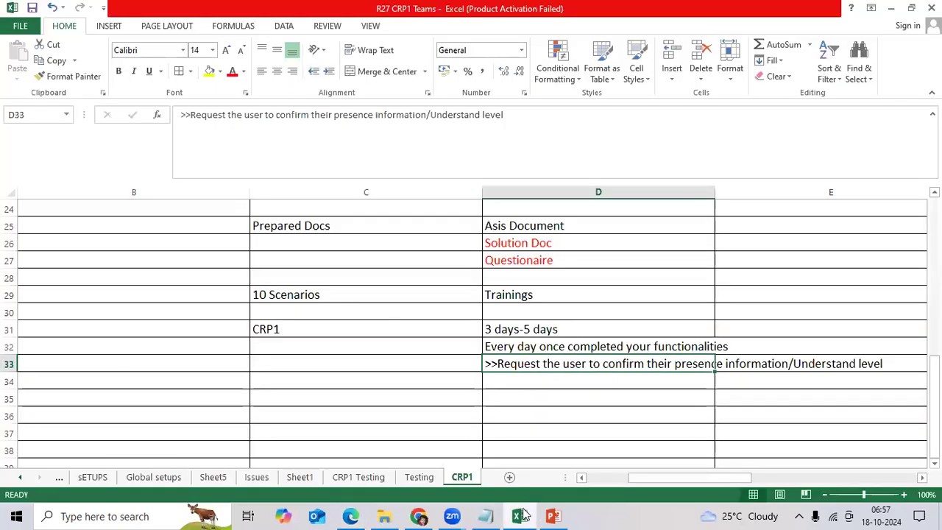
click(508, 477)
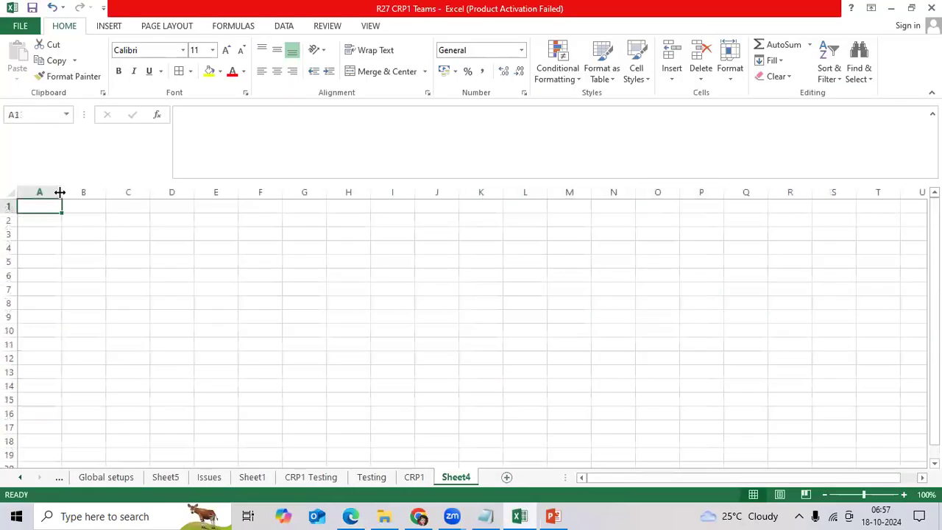
drag(60, 192, 425, 197)
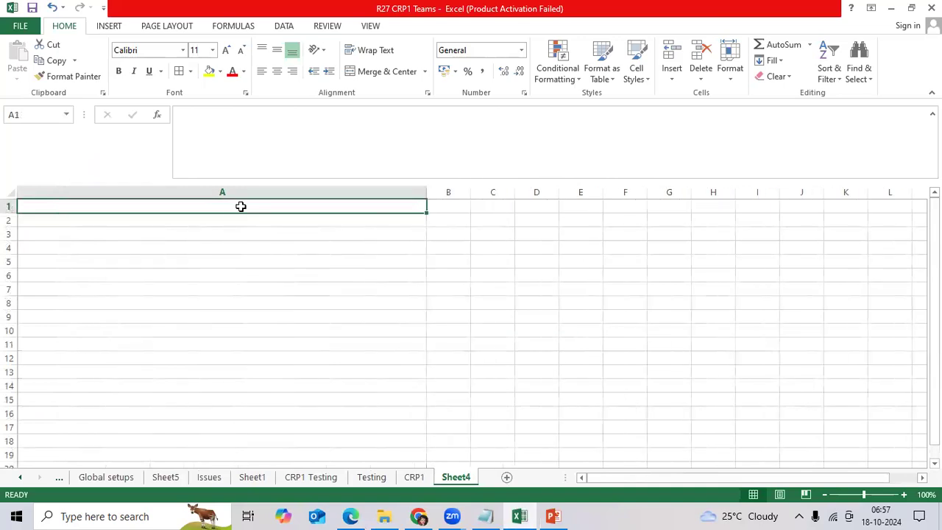
text(Open)
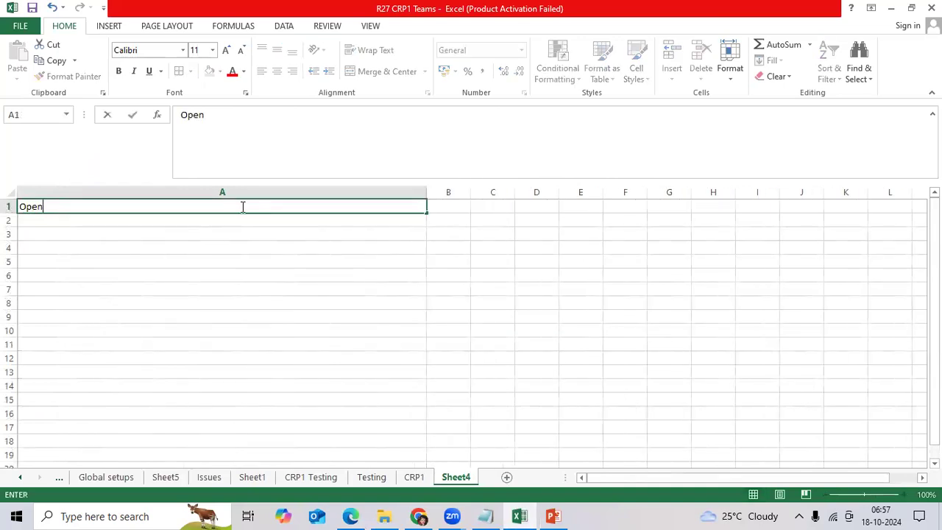
text( QUestions)
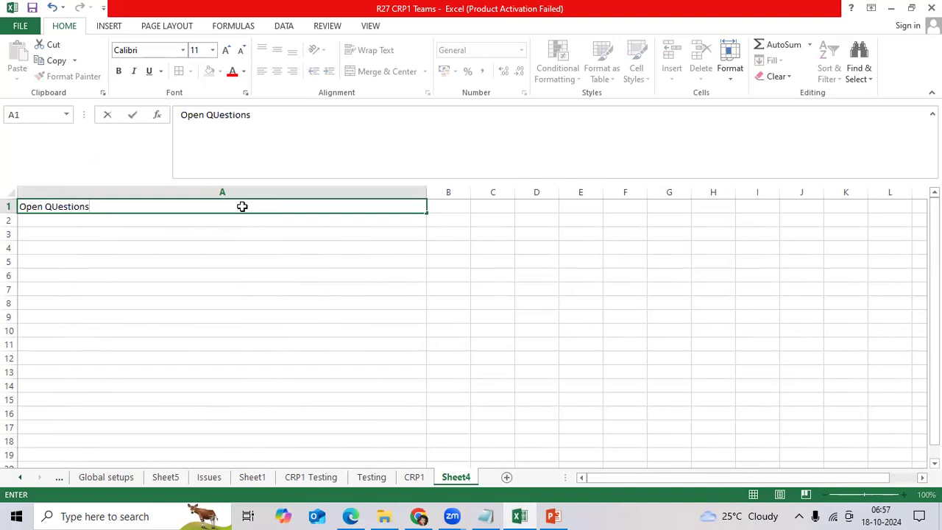
key(Return)
key(Return)
Enter 'Can we increase the value Set size after golive?' in A3 with the owner's initials in B3
text(Can)
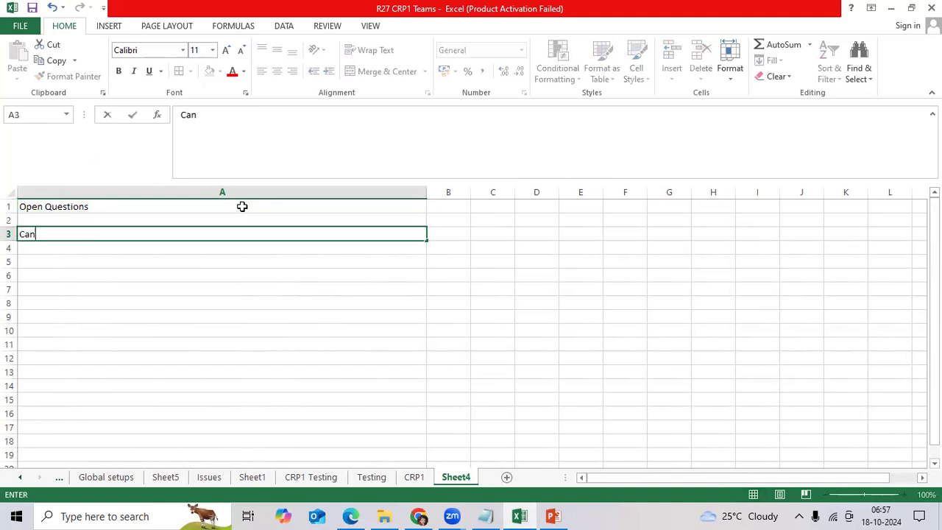
text( we increa)
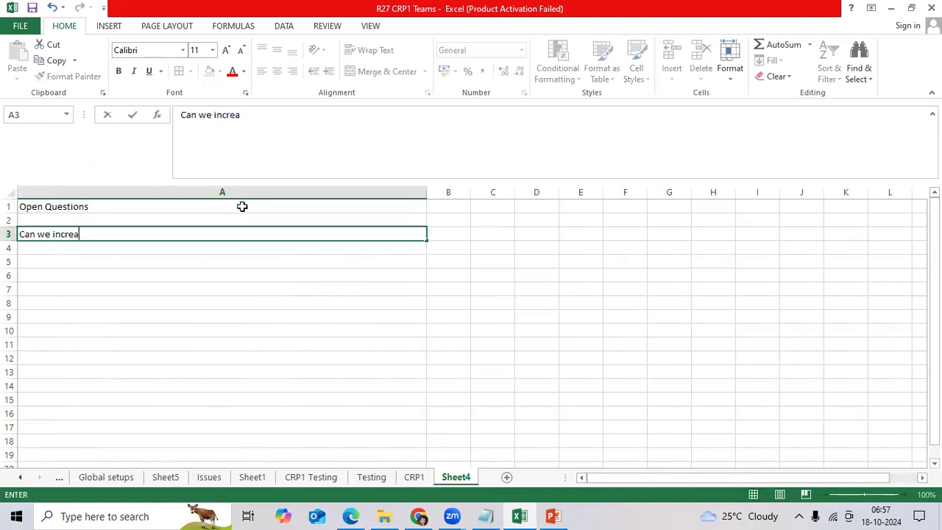
text(se the value )
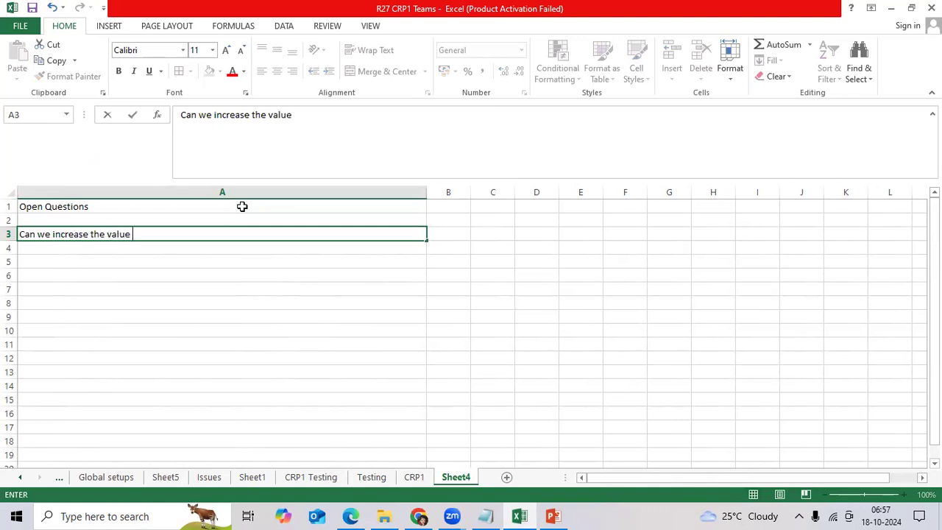
text(Set six)
key(BackSpace)
key(BackSpace)
text(ze after goliv)
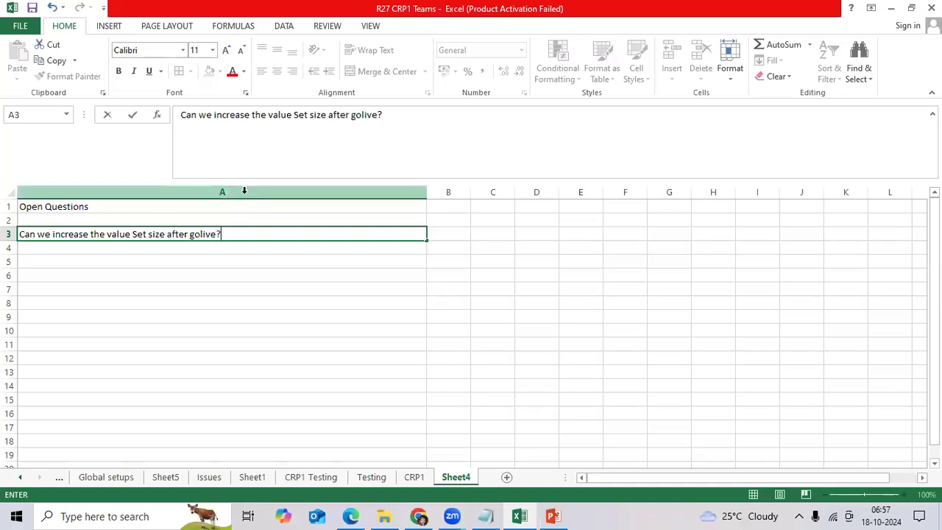
text(e?)
key(Tab)
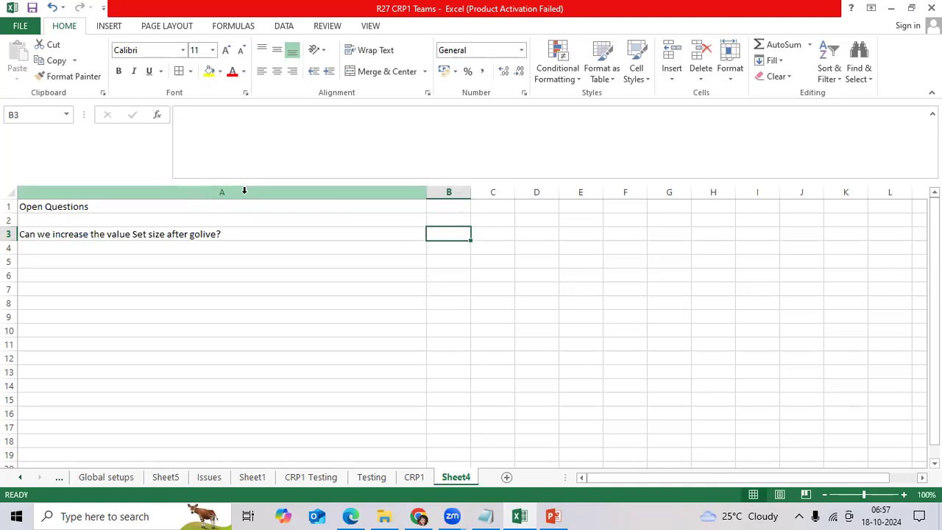
text(RObert)
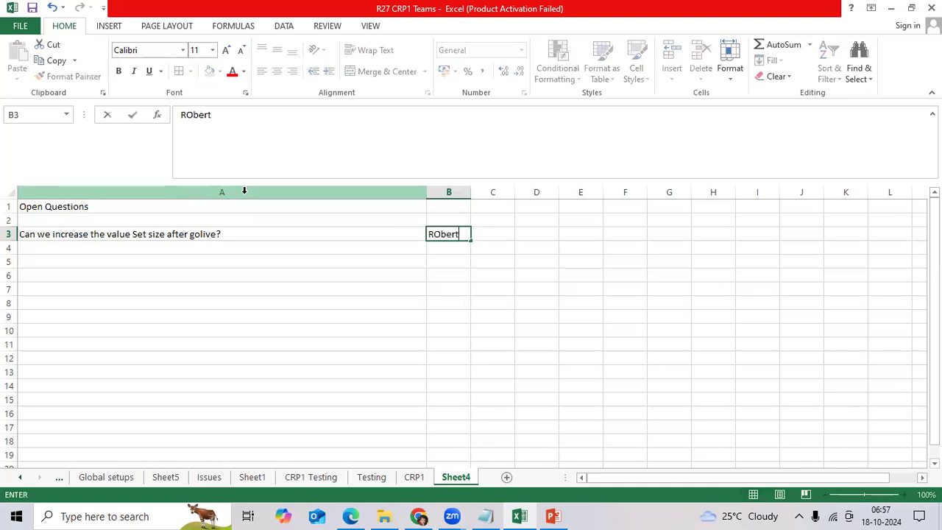
key(Tab)
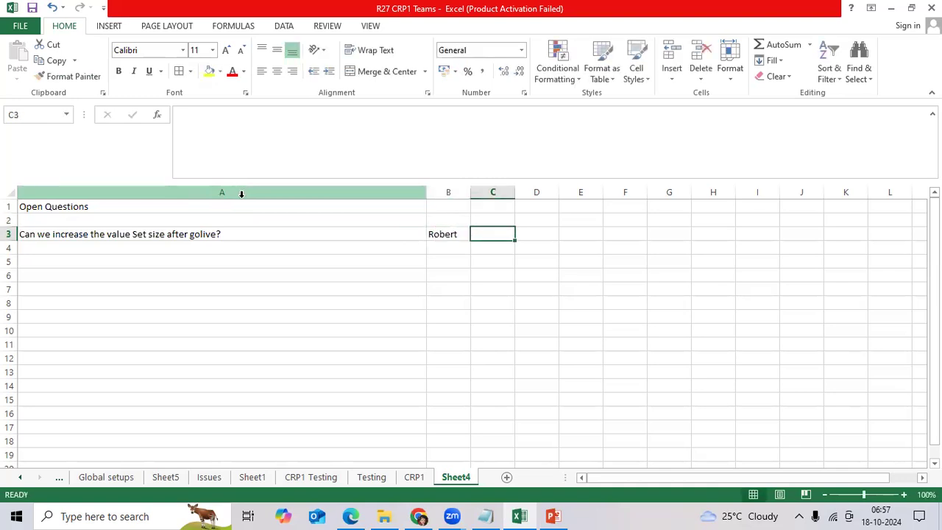
Fill the Open Questions heading yellow and set the whole sheet's font size to 14
click(35, 206)
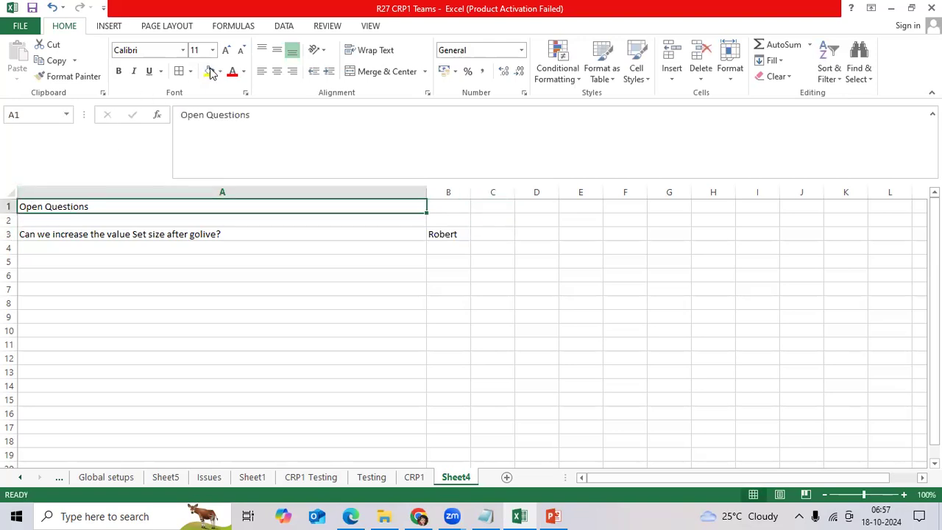
click(210, 72)
click(11, 191)
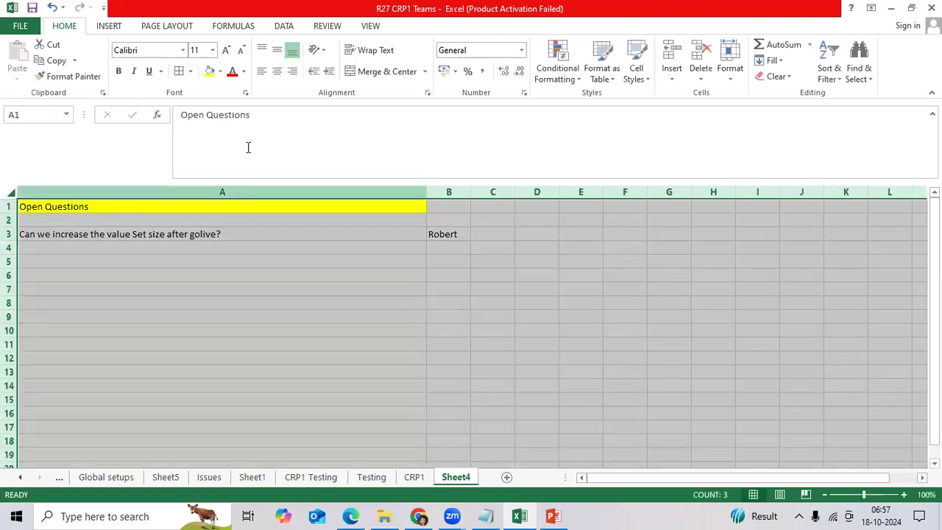
click(212, 50)
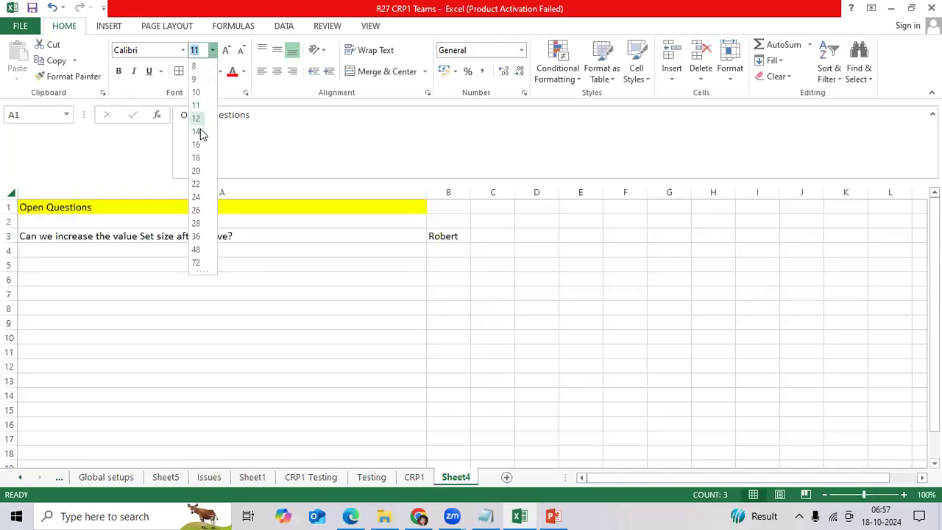
click(200, 133)
Widen column A to fit the golive question and color that question in A3 red
drag(468, 193, 578, 192)
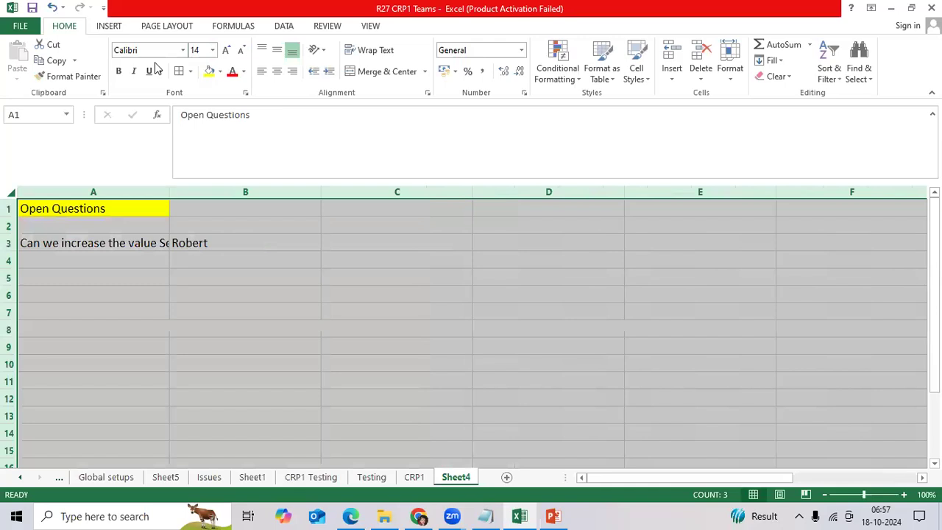
double_click(169, 190)
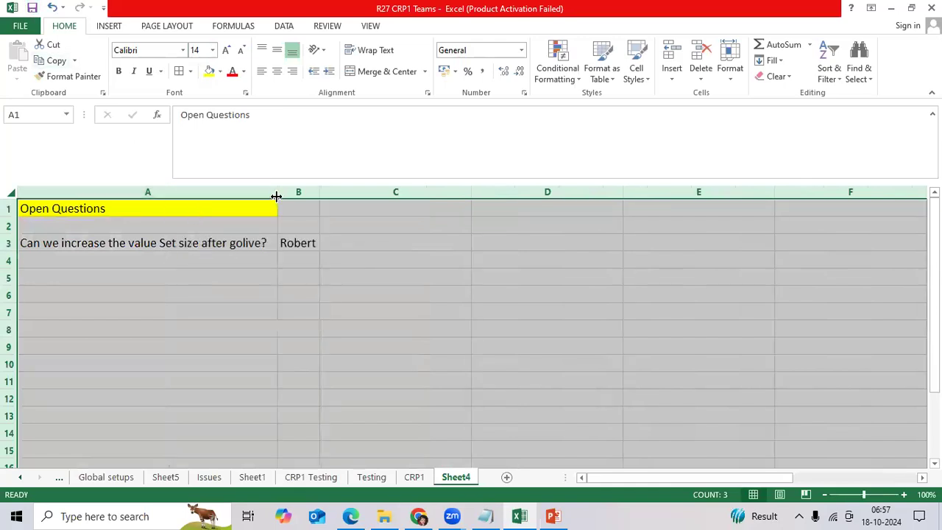
drag(275, 195, 472, 200)
click(331, 245)
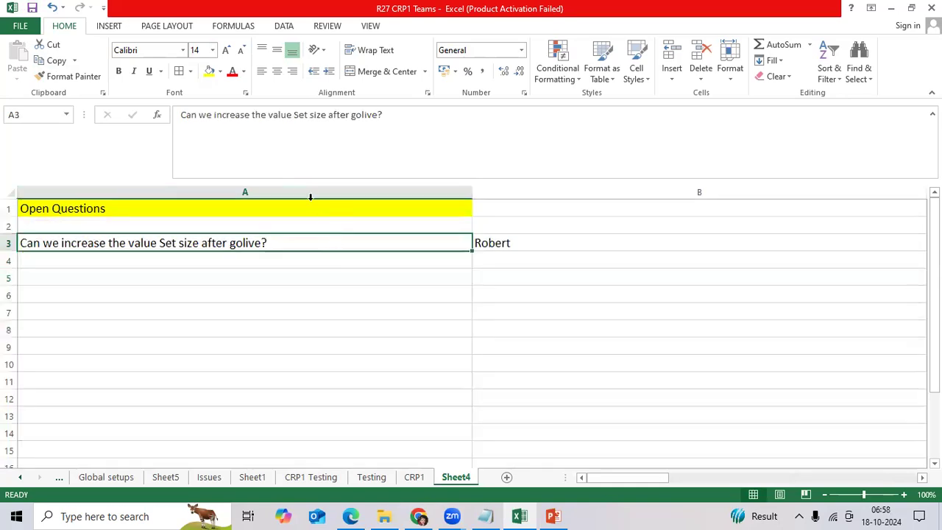
click(234, 74)
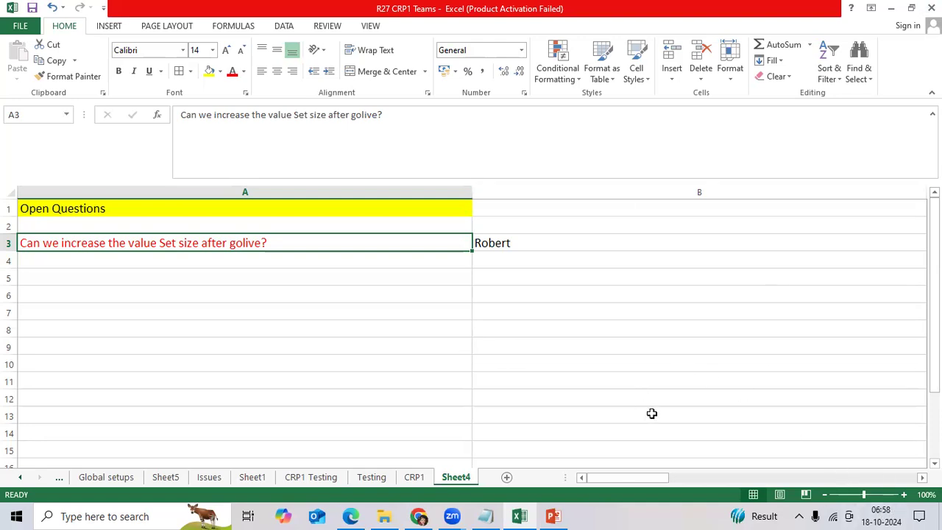
Cancel the value set edit in Oracle and sign out
mouse_move(419, 518)
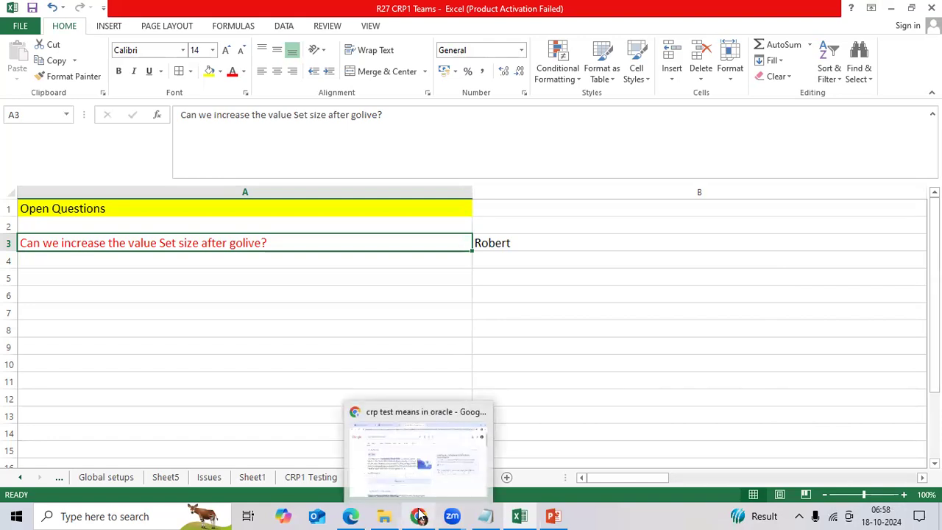
click(351, 516)
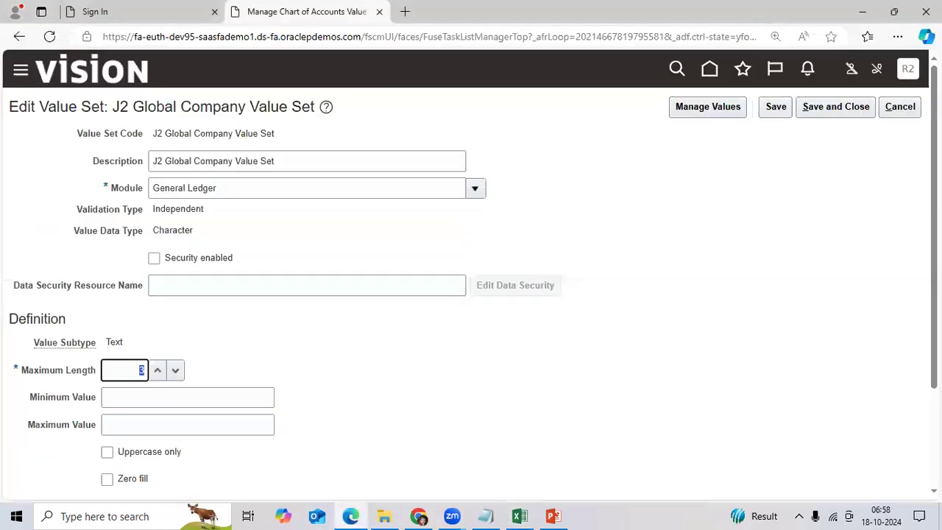
click(901, 108)
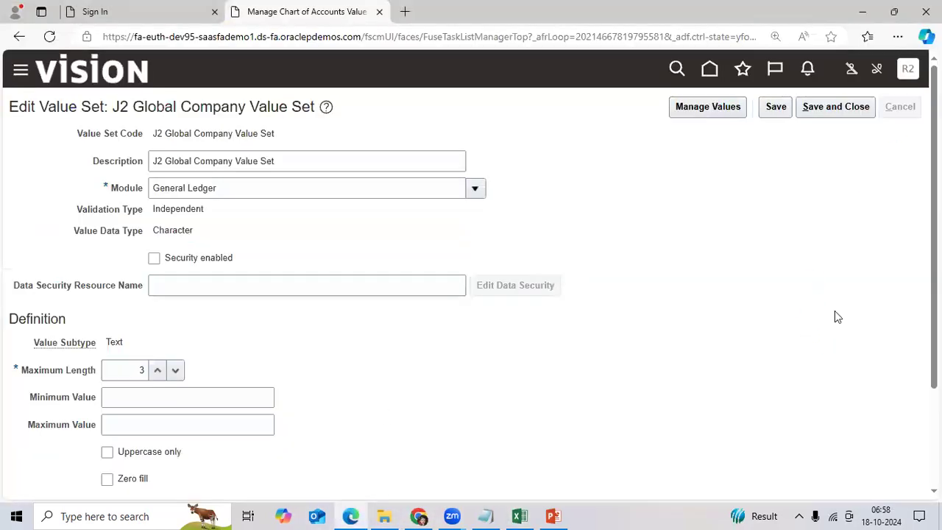
click(901, 108)
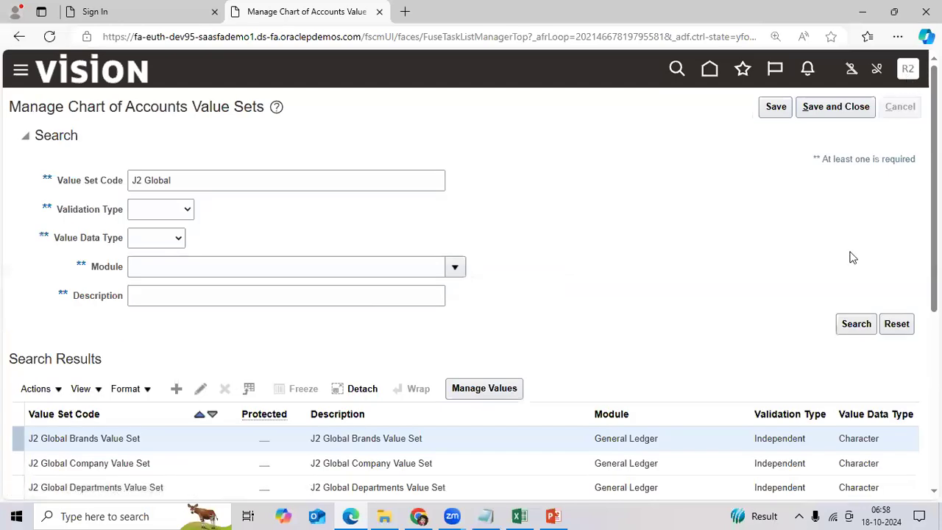
click(908, 70)
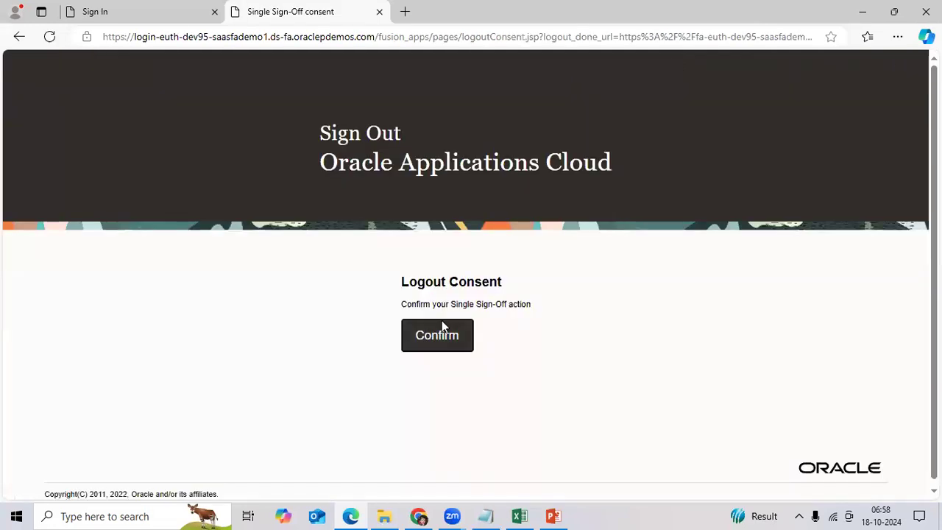
click(445, 326)
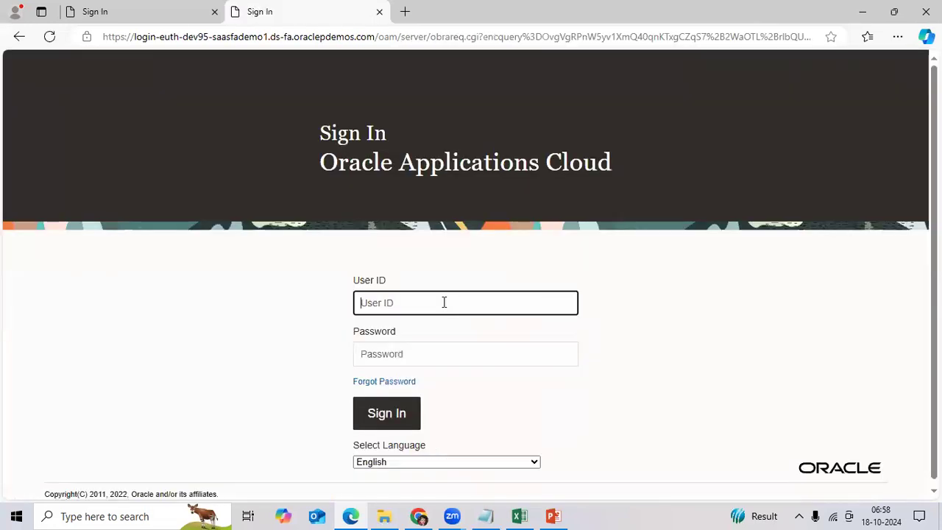
Sign back in to Oracle as a different user with their password
text(j2globalus)
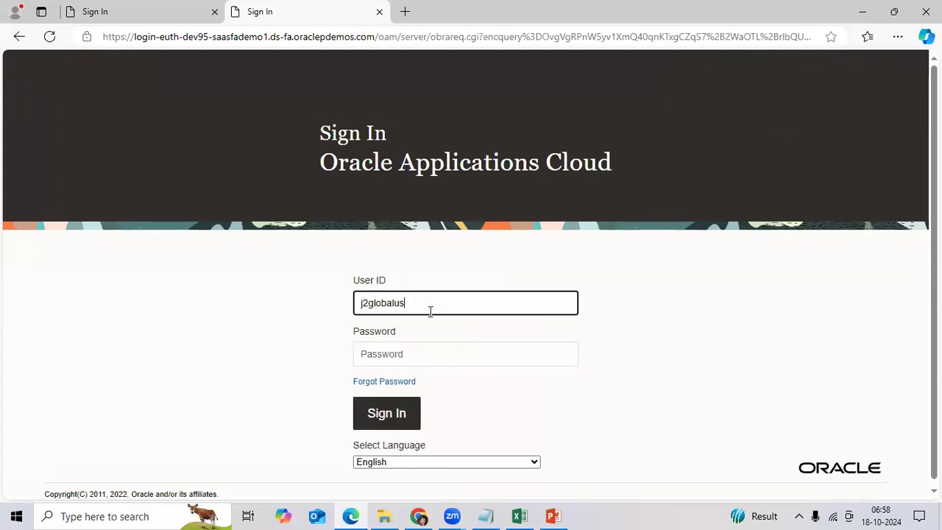
key(Tab)
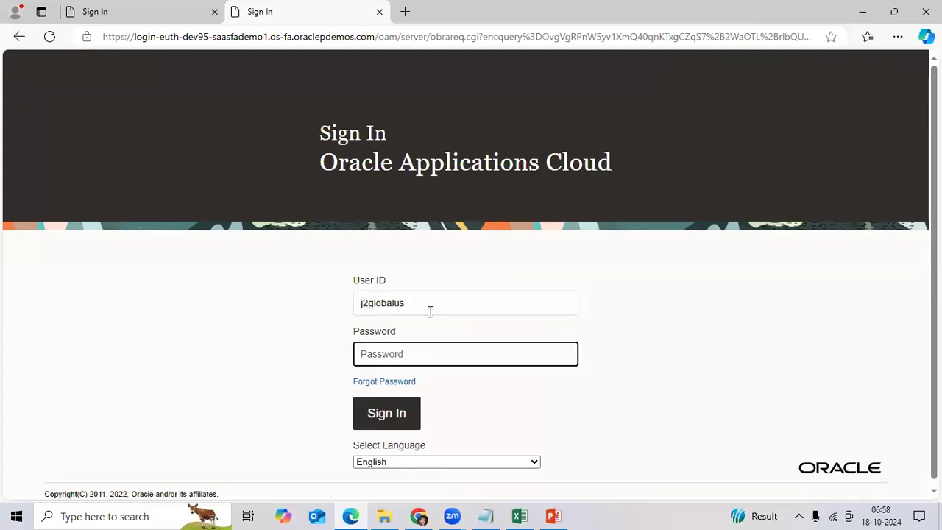
text(••)
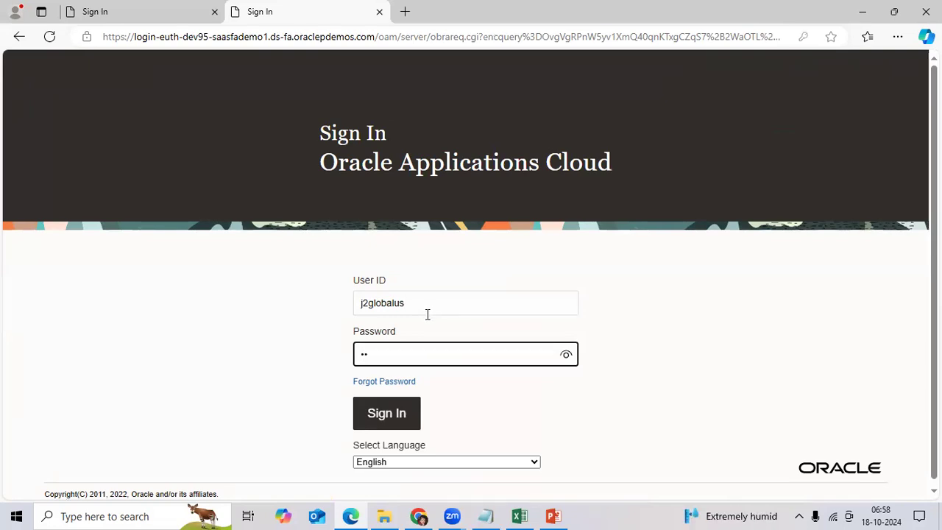
text(••••••)
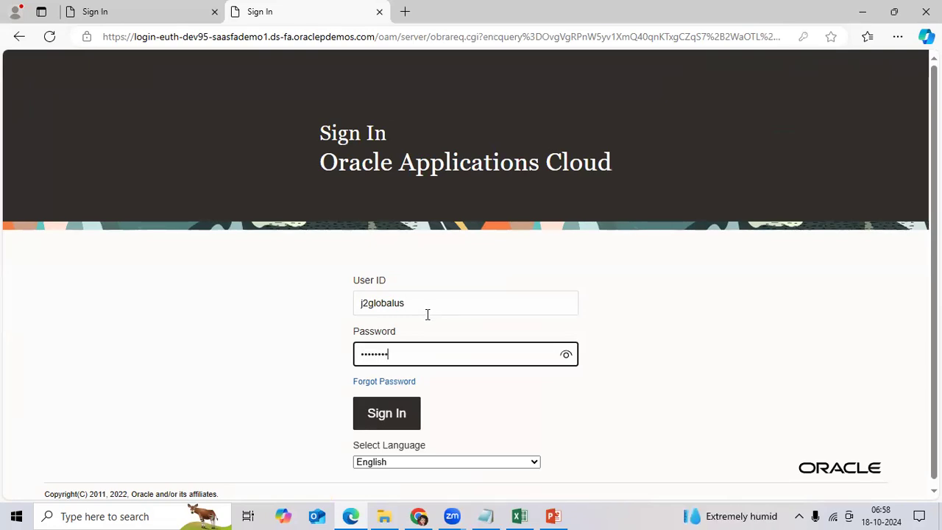
text(••)
key(Return)
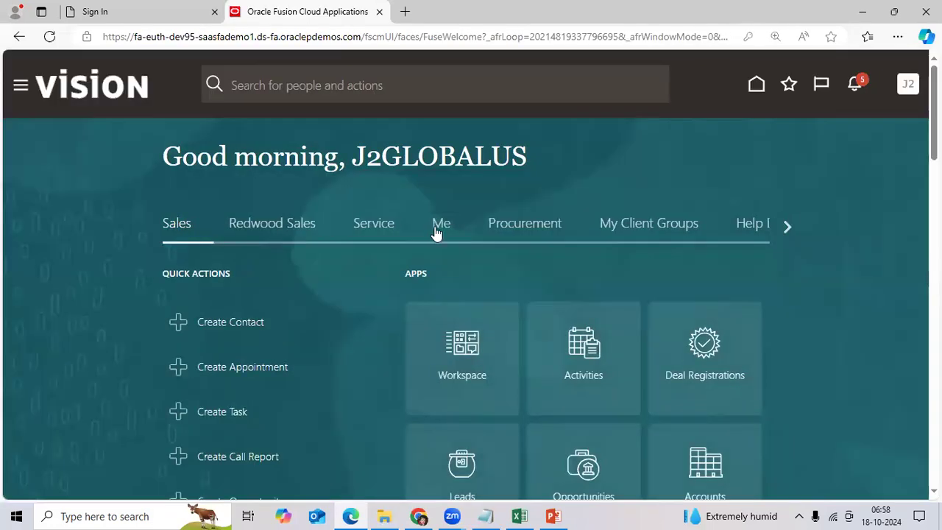
Open General Accounting > Journals and show its Tasks panel
click(787, 226)
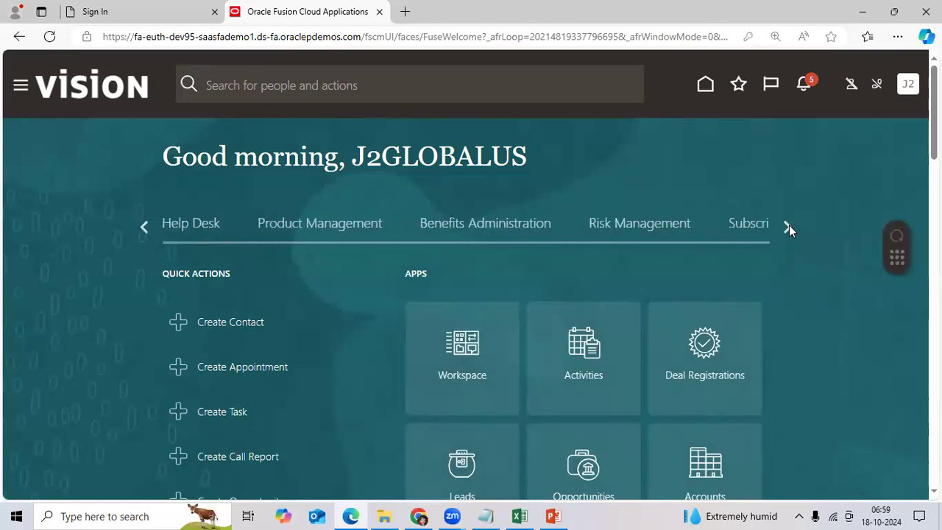
click(787, 226)
click(787, 226)
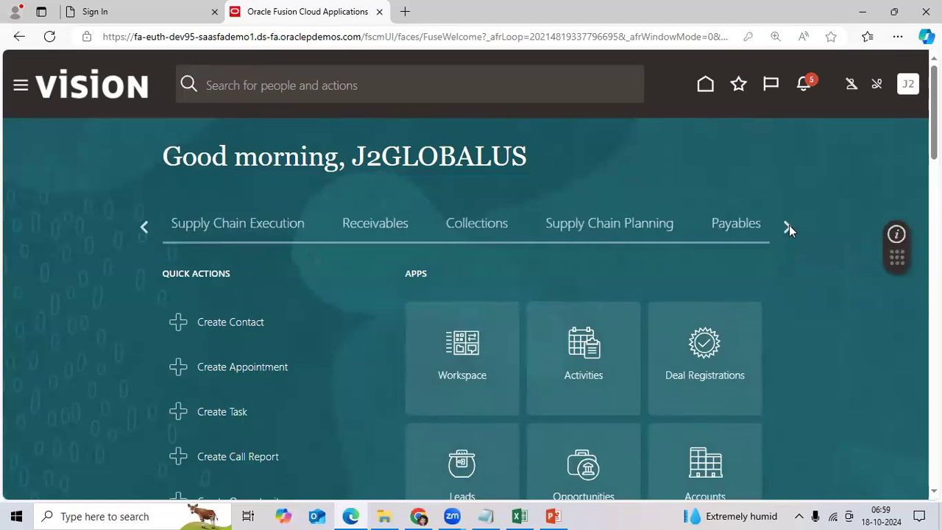
click(787, 225)
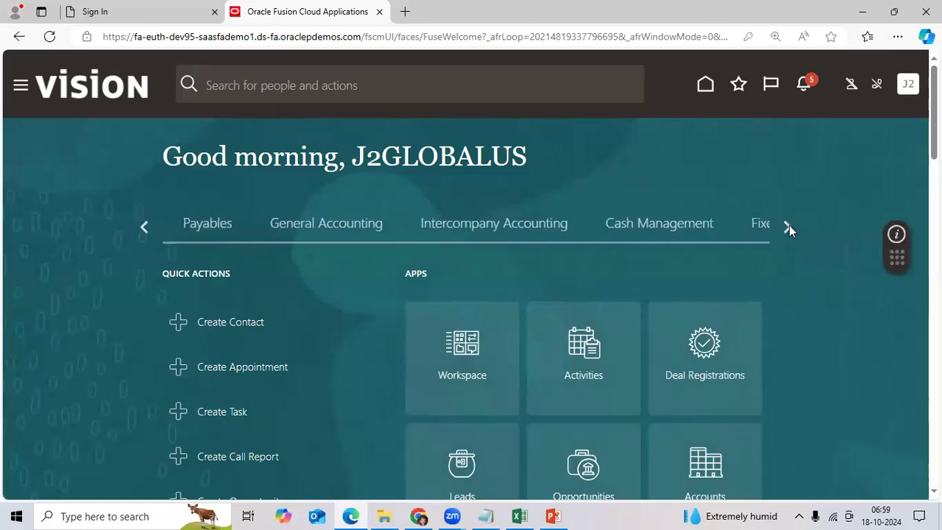
click(269, 221)
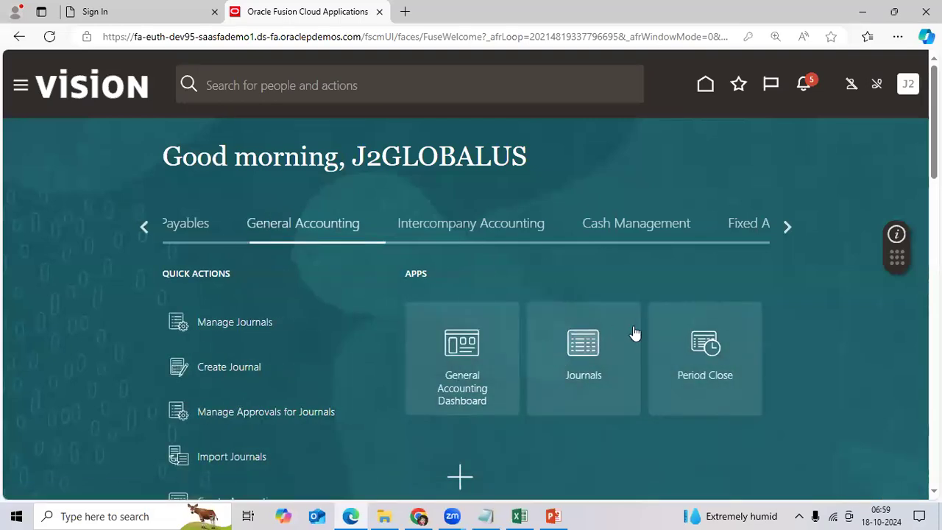
click(665, 331)
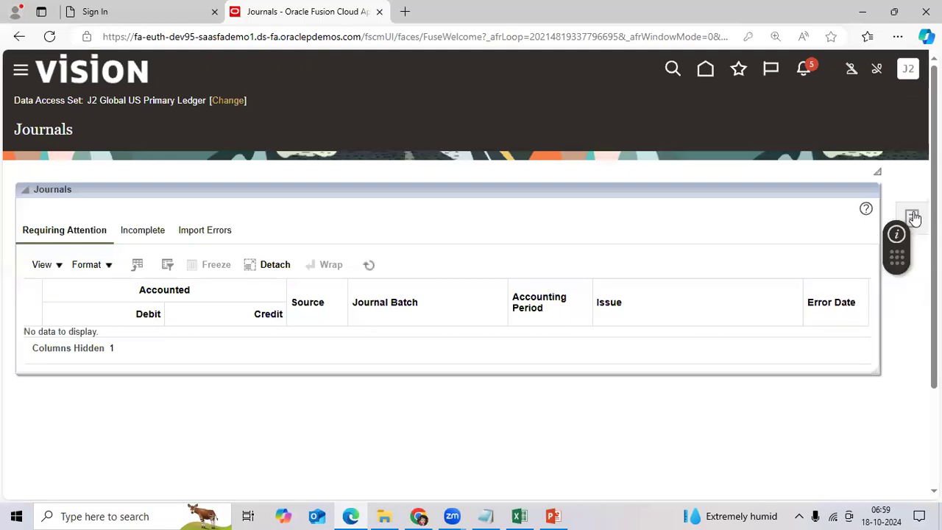
click(913, 217)
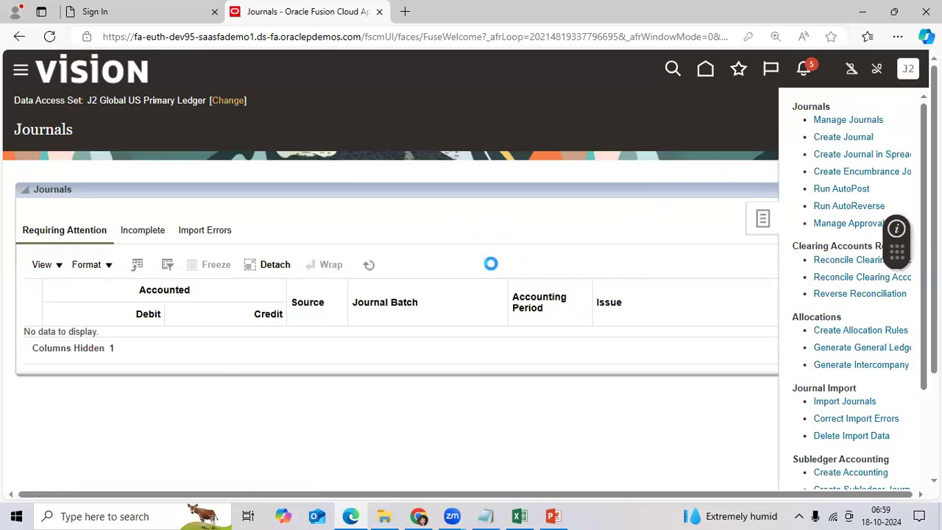
scroll(493, 269, down, 3)
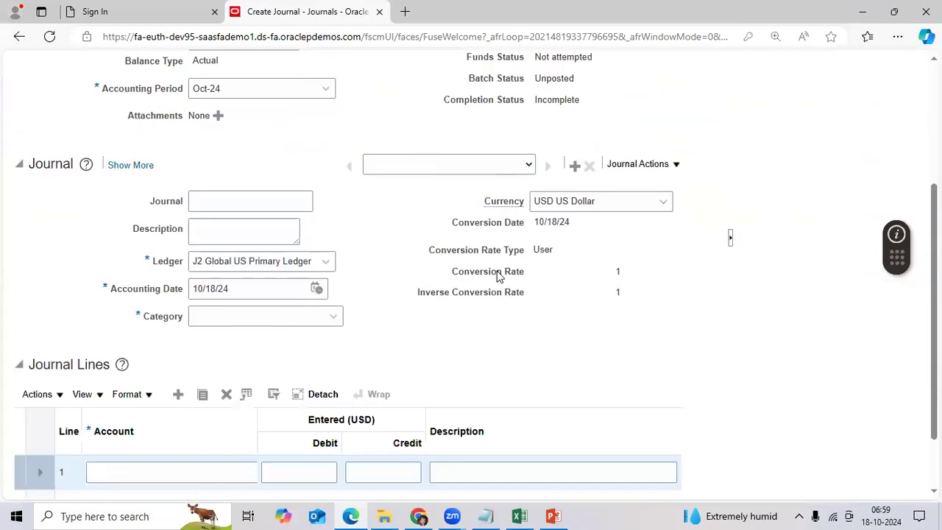
scroll(493, 269, up, 2)
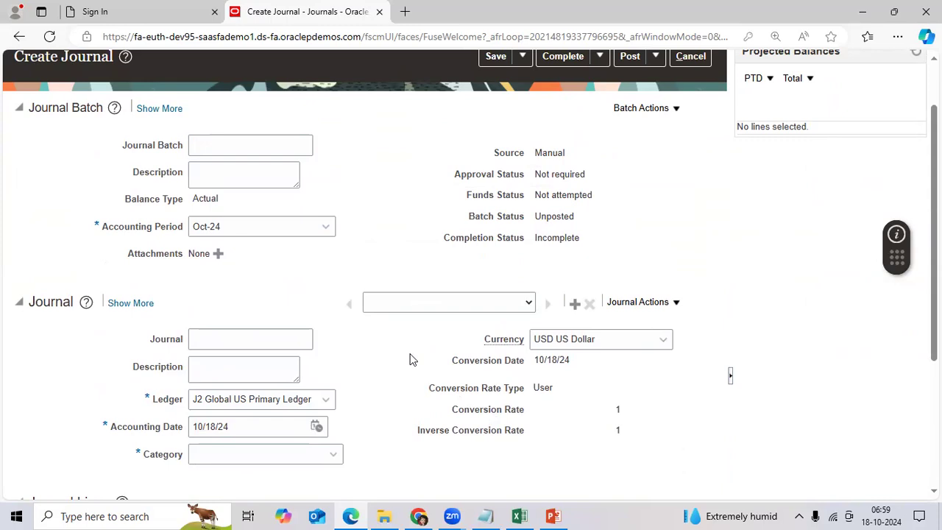
click(289, 147)
text(Test)
click(268, 178)
text(Te)
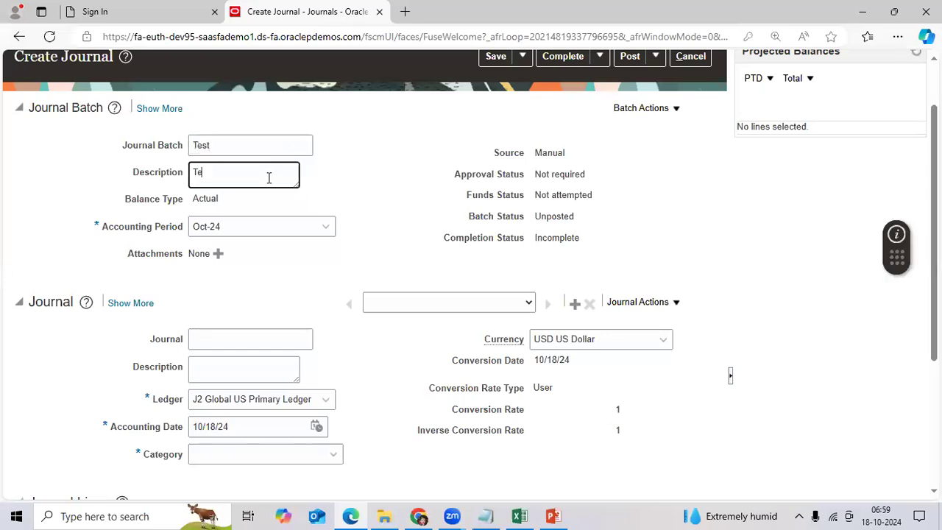
text(st)
click(276, 340)
text(Test)
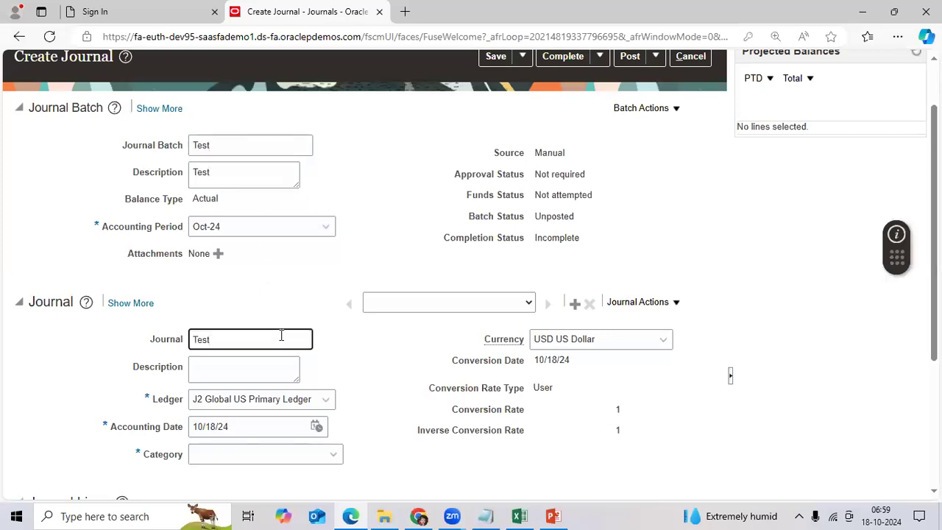
text( Exp)
key(Tab)
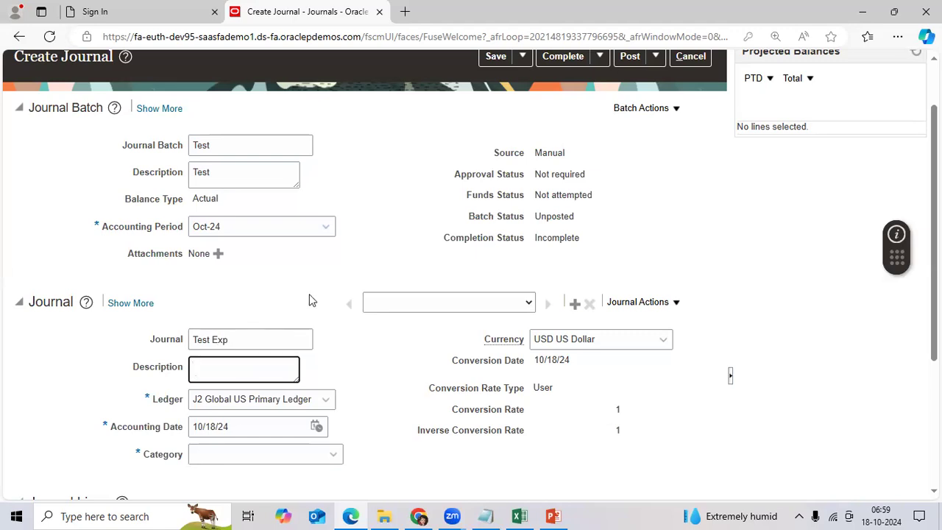
drag(124, 153, 184, 155)
click(139, 175)
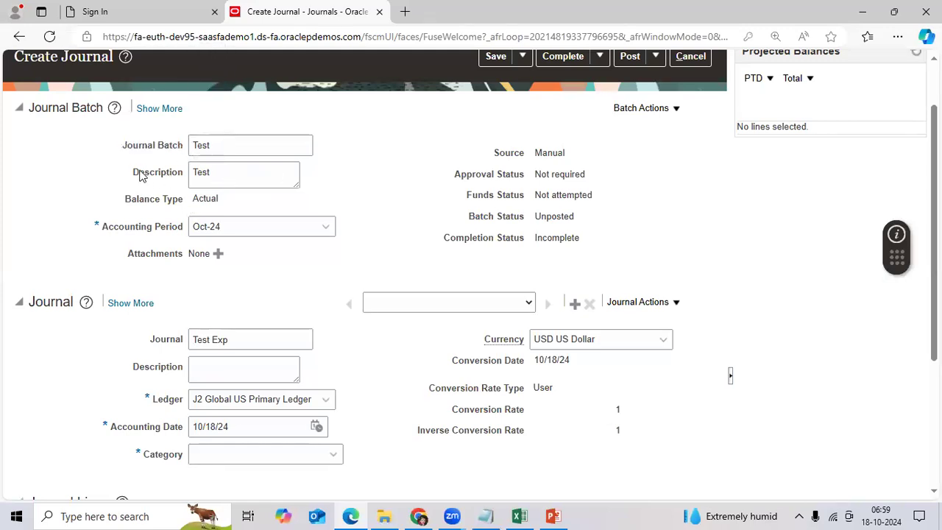
drag(170, 174, 181, 176)
click(157, 346)
drag(146, 344, 186, 338)
click(244, 315)
scroll(213, 321, down, 1)
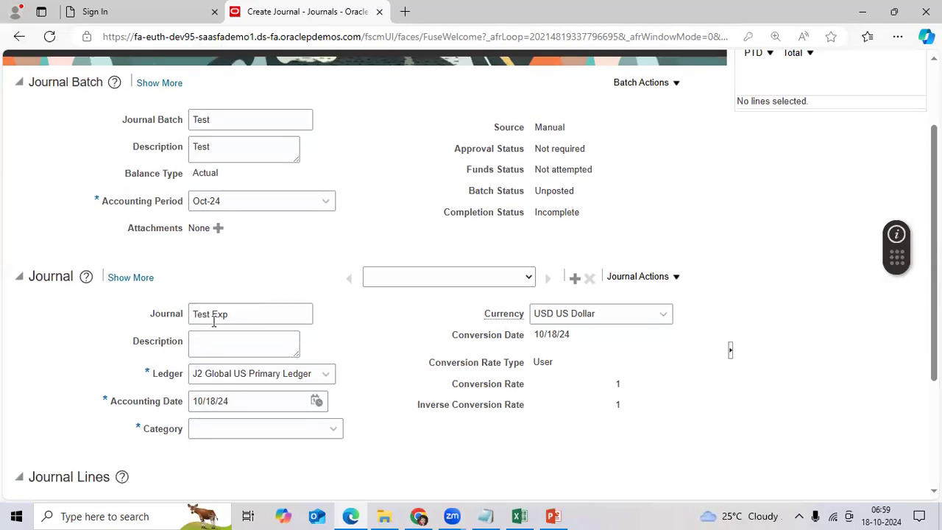
scroll(213, 321, down, 2)
drag(128, 298, 187, 298)
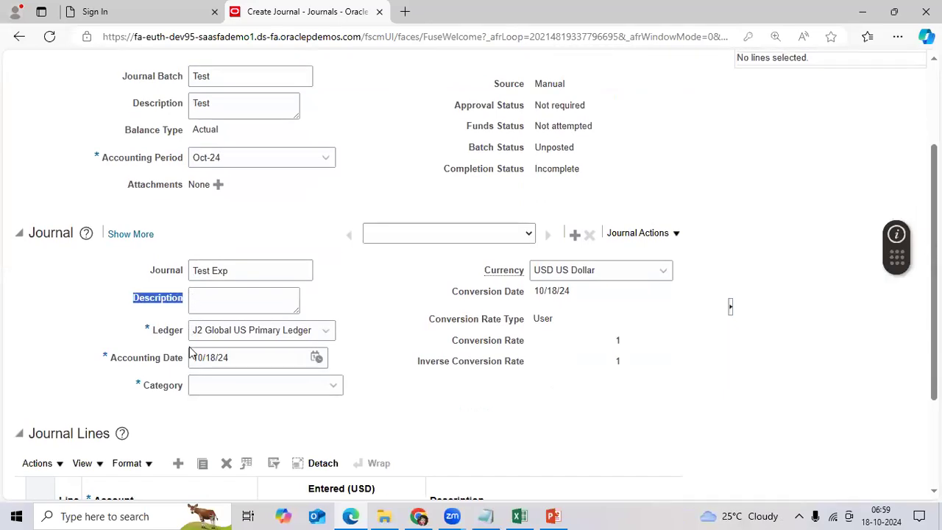
drag(143, 385, 185, 390)
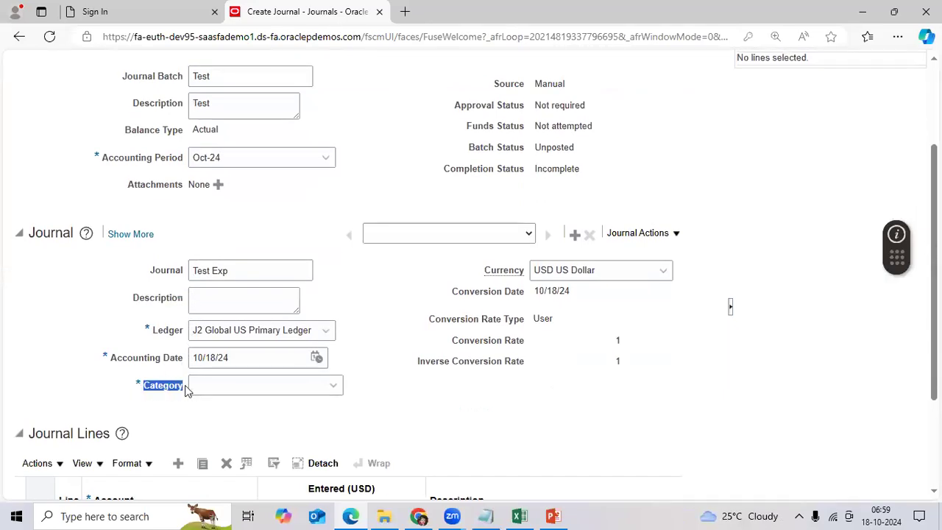
scroll(588, 358, up, 4)
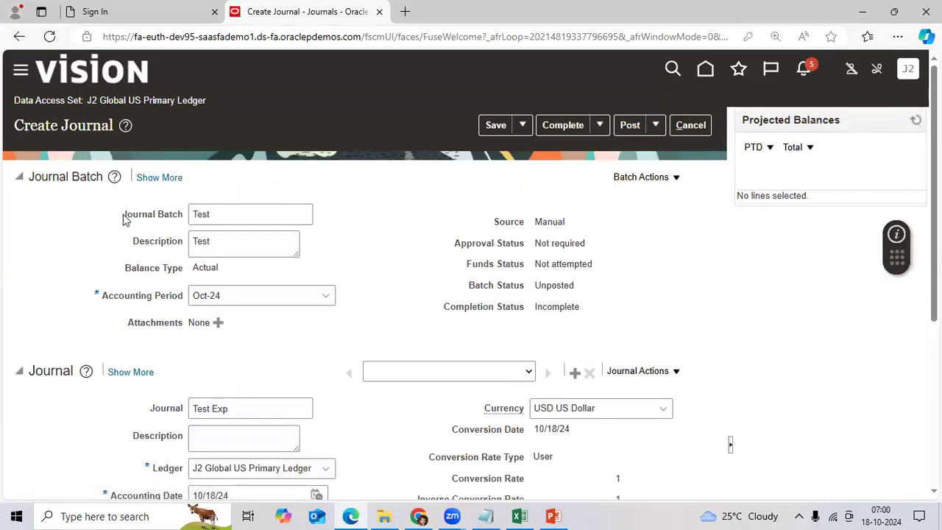
drag(123, 215, 184, 216)
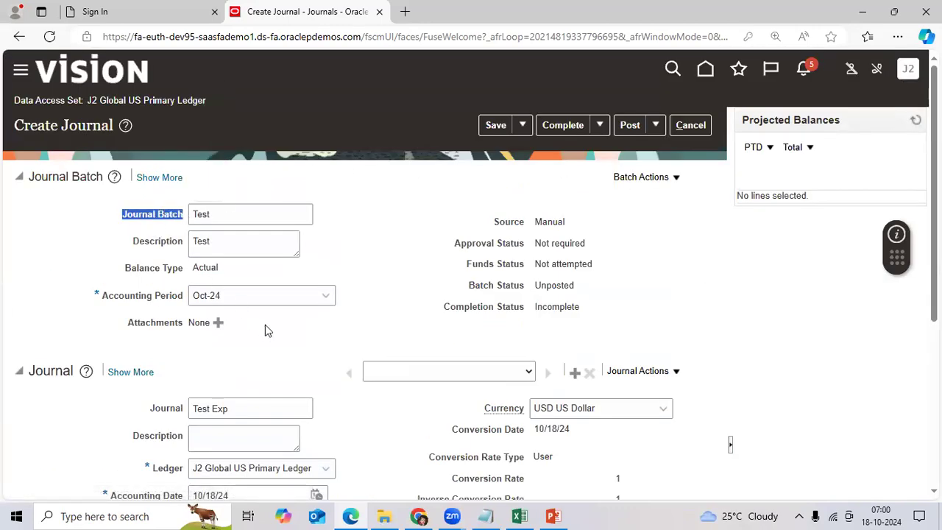
Enter 'Can you make it Journal Batch Name as Mandatory field' in A4 and autofit column A
click(519, 516)
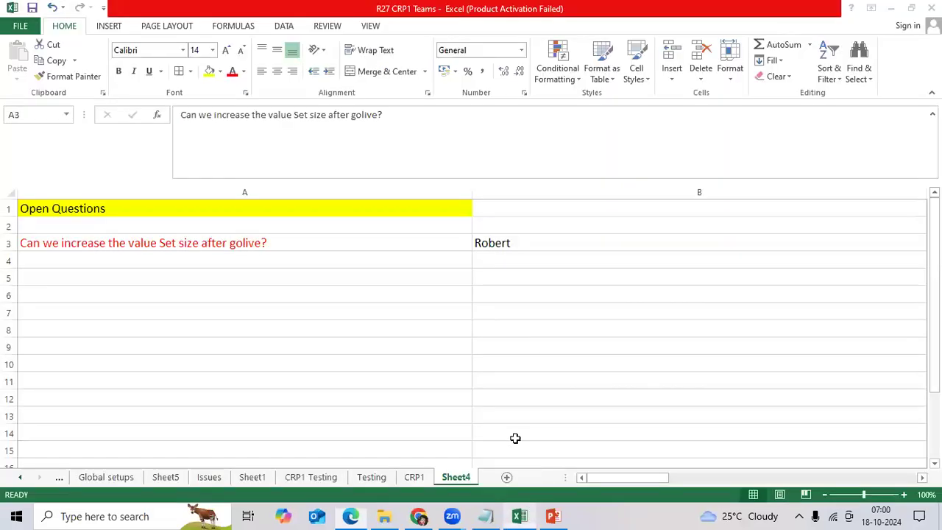
click(170, 264)
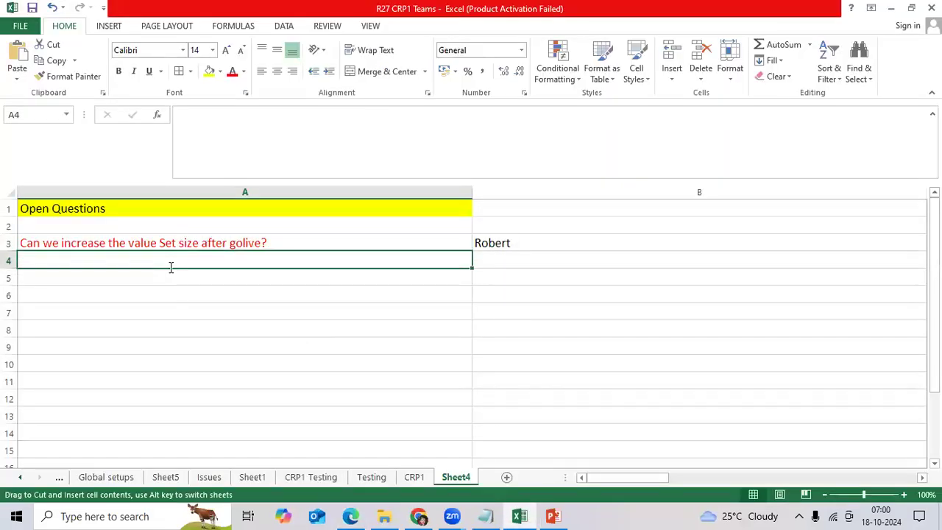
text(Can w)
key(BackSpace)
key(BackSpace)
text(you make it )
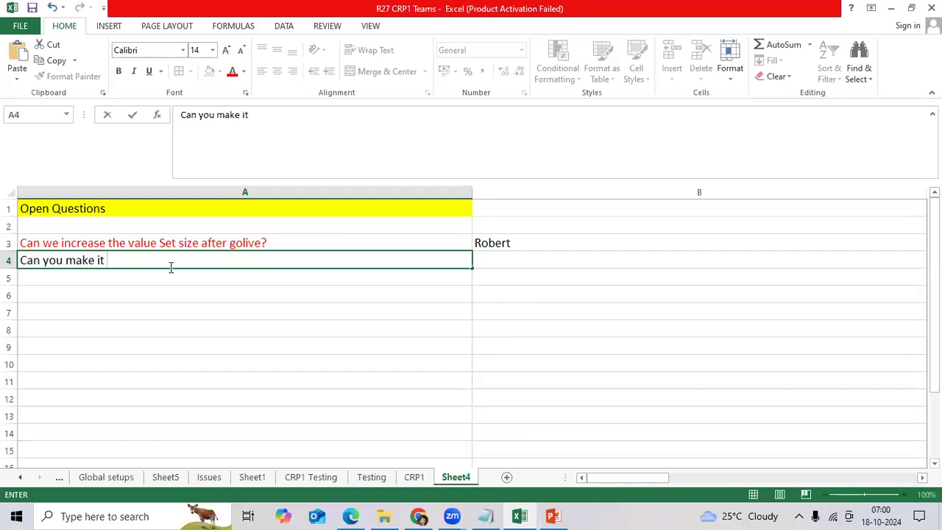
text(Journal Batch N)
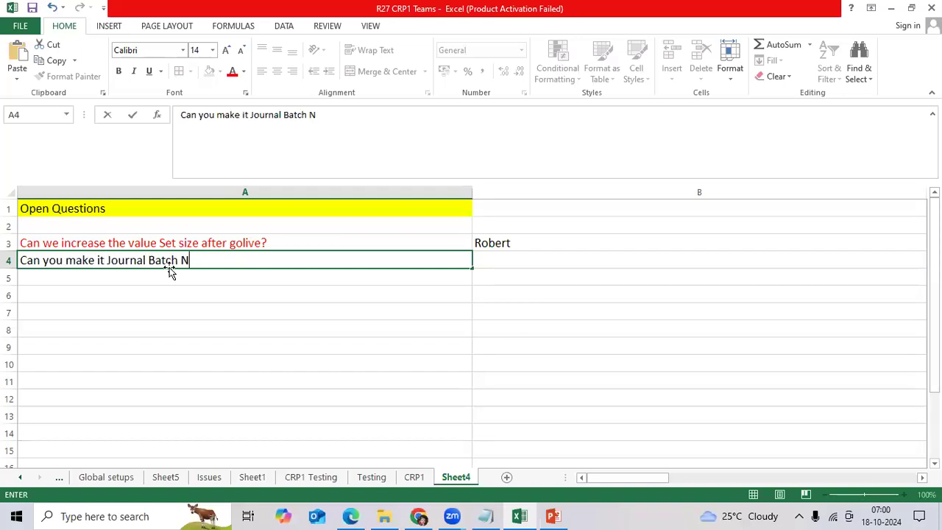
text(ame as Mandat)
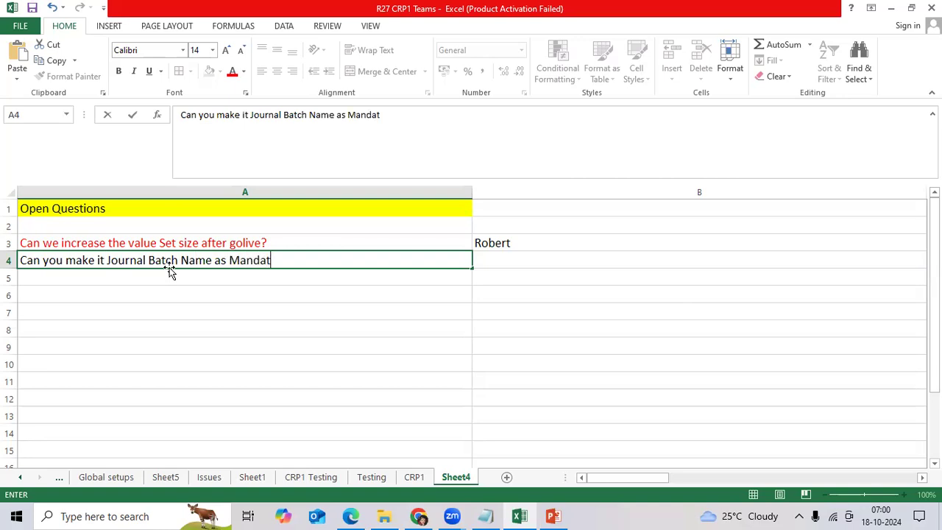
text(ory field)
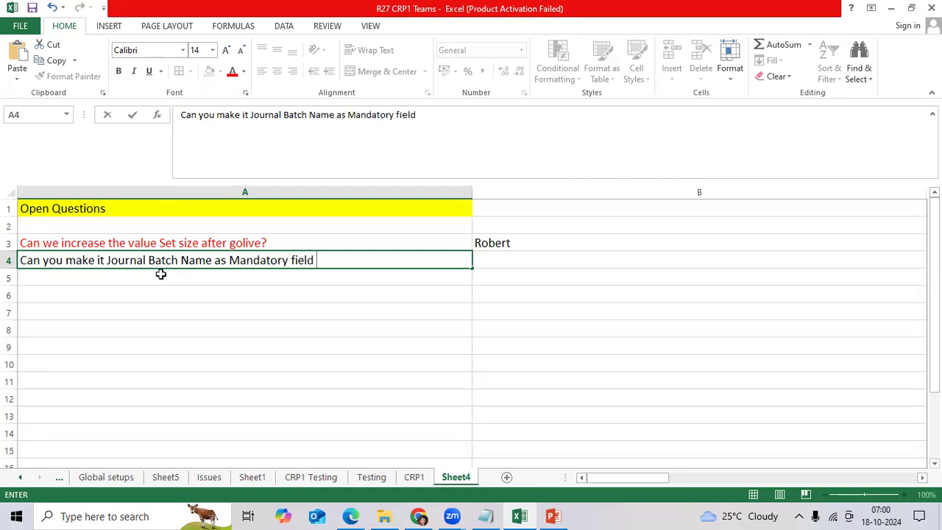
key(ctrl+Return)
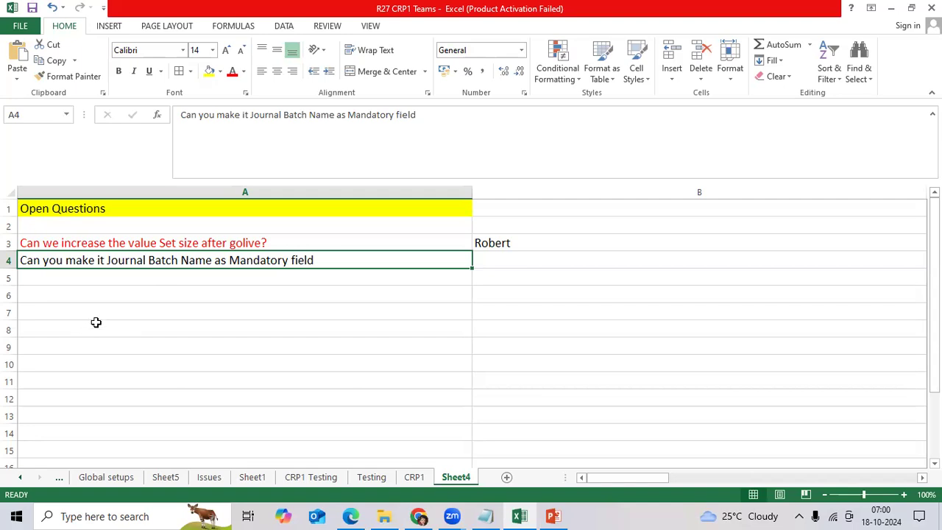
double_click(474, 192)
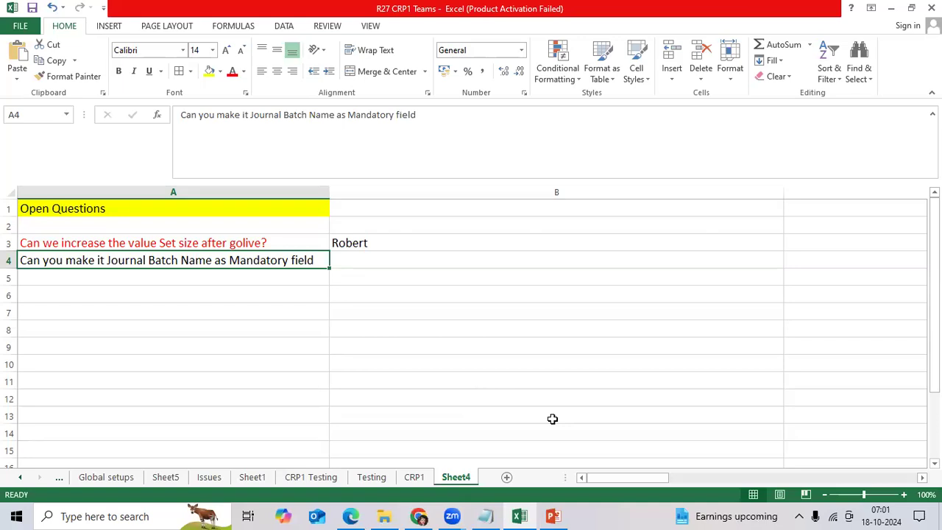
On the CRP1 sheet, copy 'Key Users/Business Users/Approvers' from C3 into C37
click(413, 477)
scroll(403, 383, down, 1)
click(387, 346)
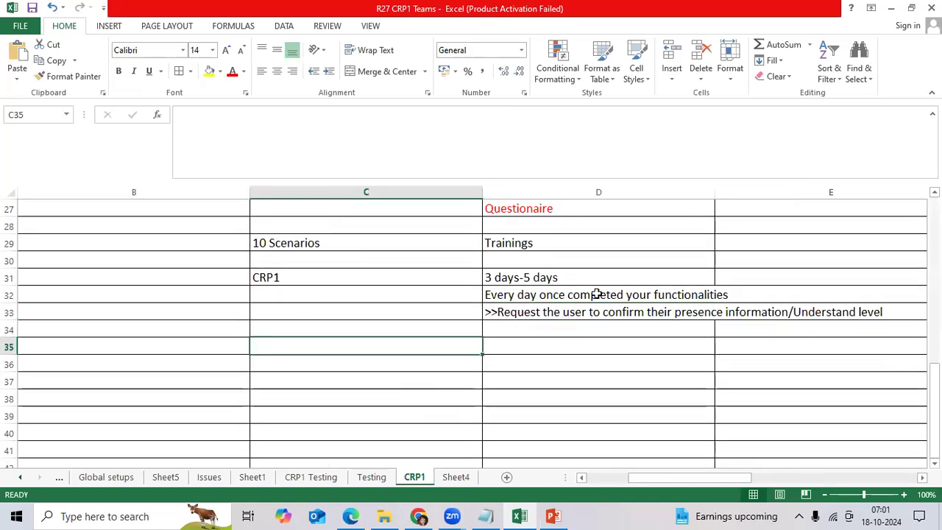
scroll(597, 294, up, 2)
scroll(692, 377, up, 5)
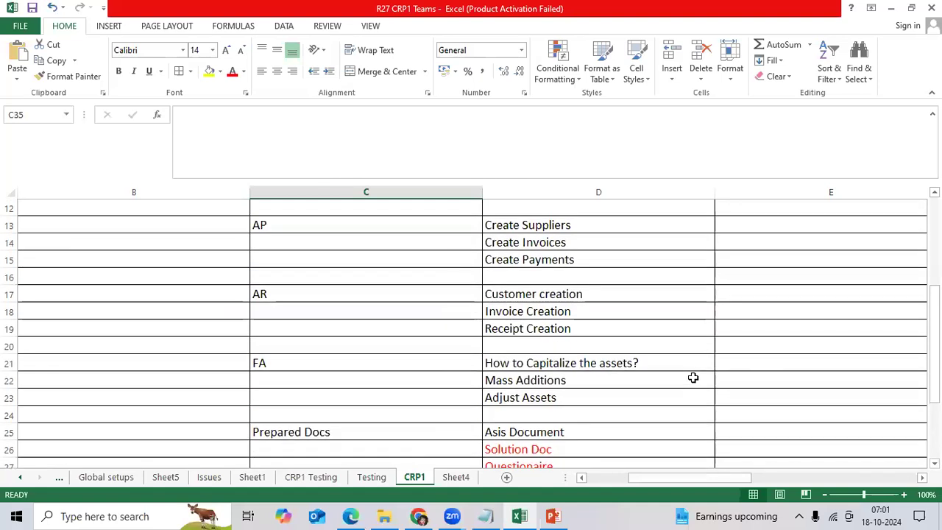
scroll(692, 377, up, 2)
click(388, 247)
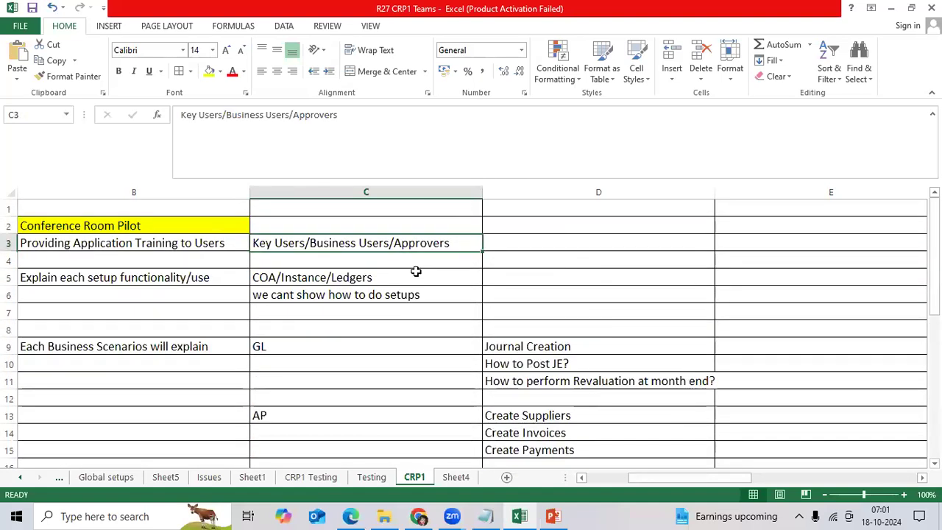
key(ctrl+c)
scroll(427, 309, down, 11)
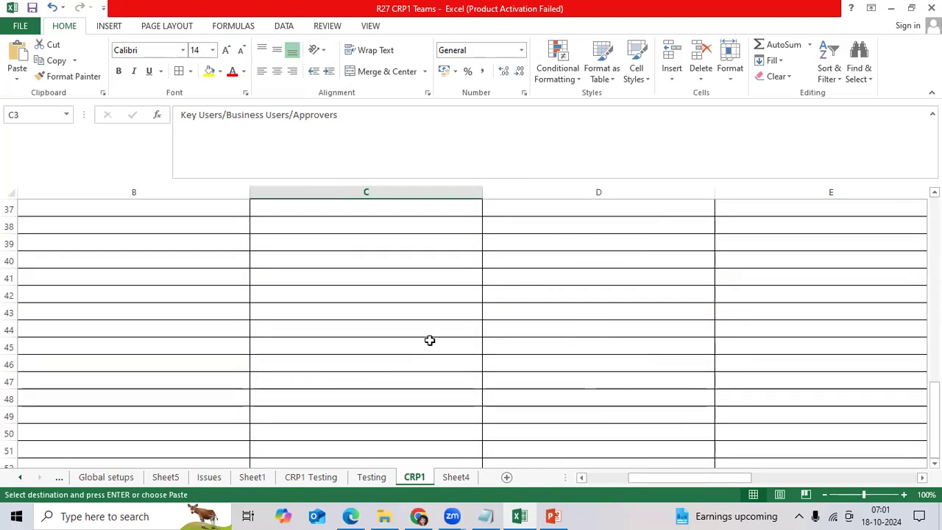
click(404, 259)
key(ctrl+v)
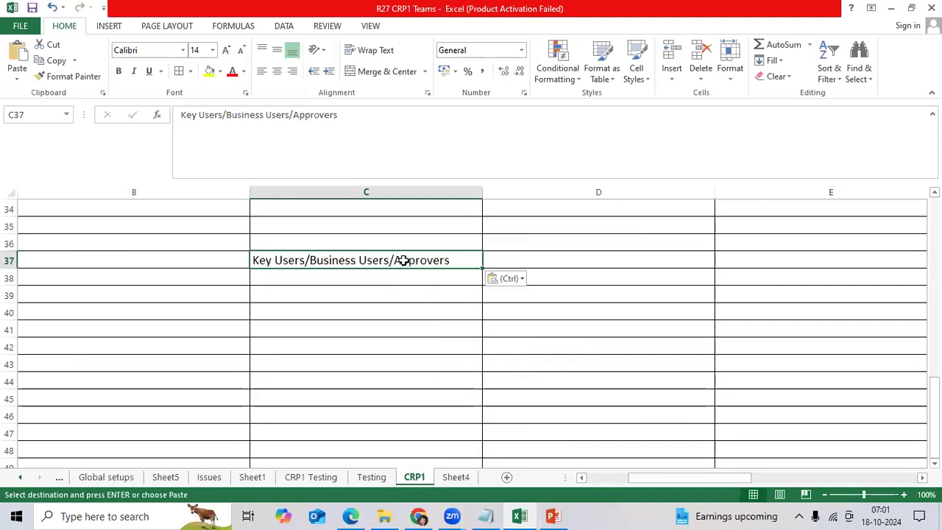
Enter 'They should provide signoff document', '>>By Mail' and '>>Printout/sign' in D37 to D39
key(Right)
text(They sh)
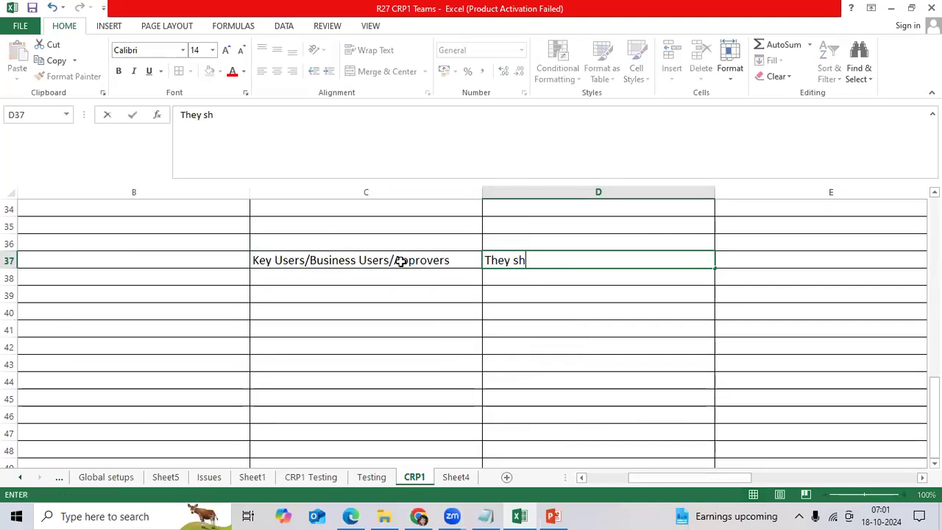
text(ouldpr)
key(BackSpace)
key(BackSpace)
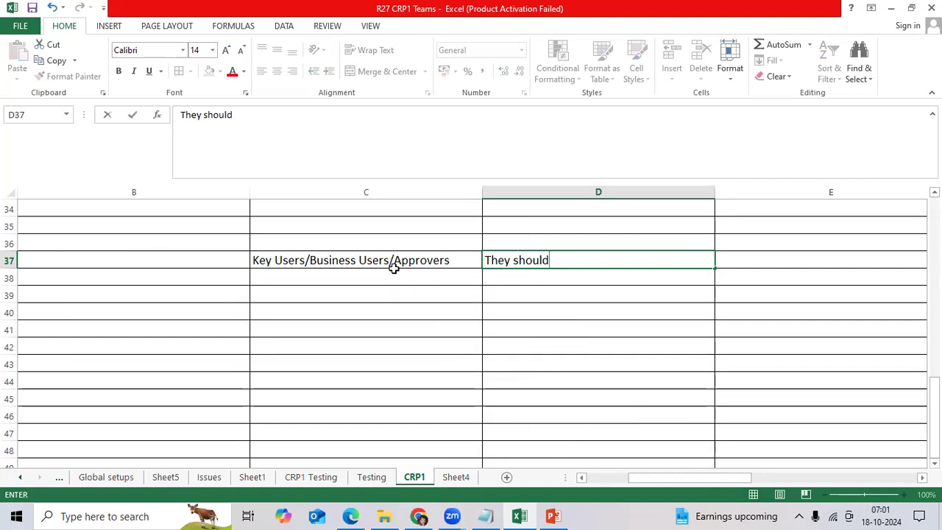
text(provide sig)
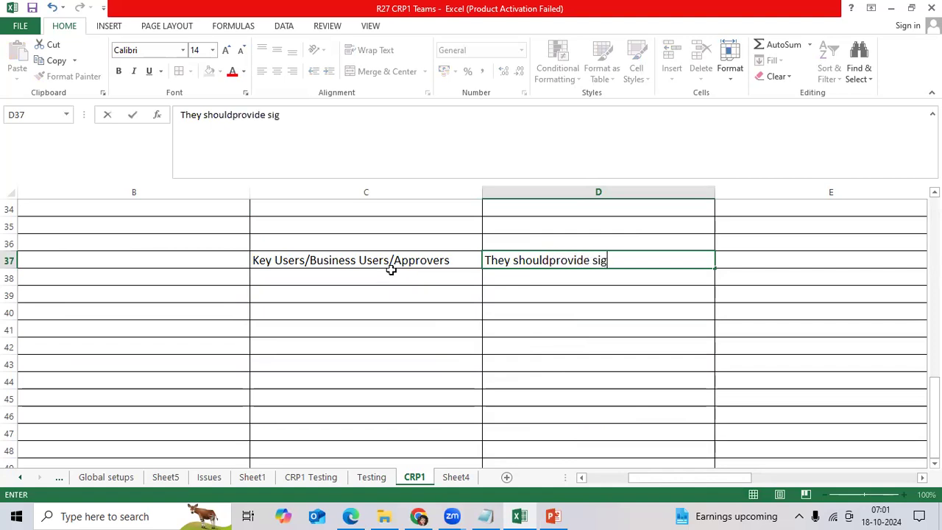
text(noff document)
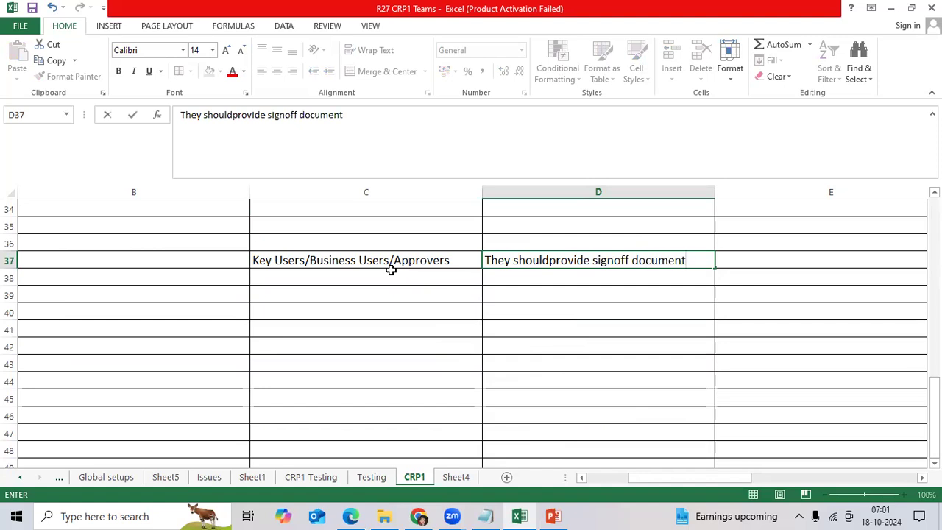
key(Return)
text(>>B)
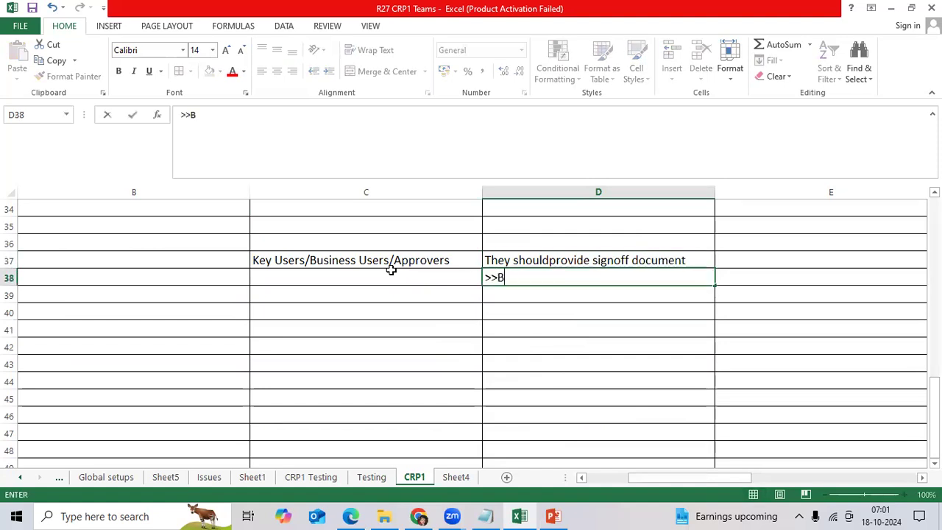
text(y Mail)
key(Return)
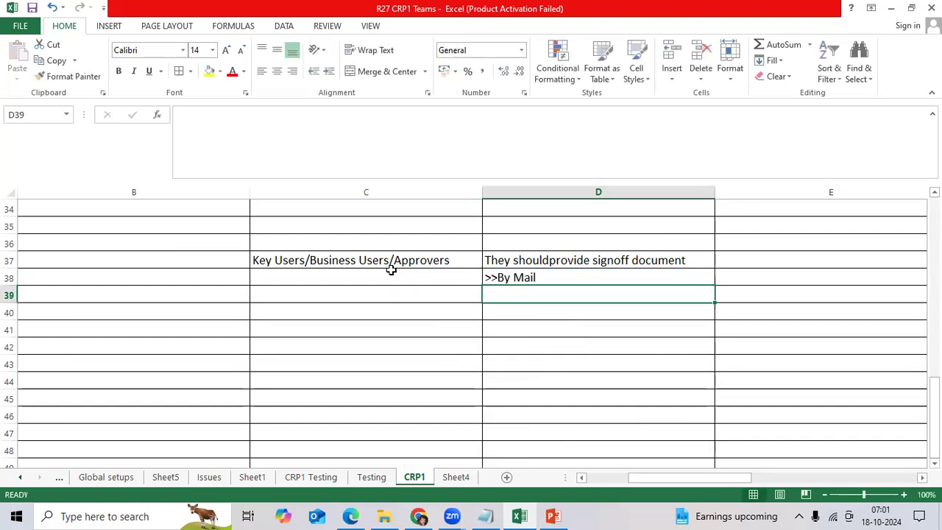
text(>>Printout/)
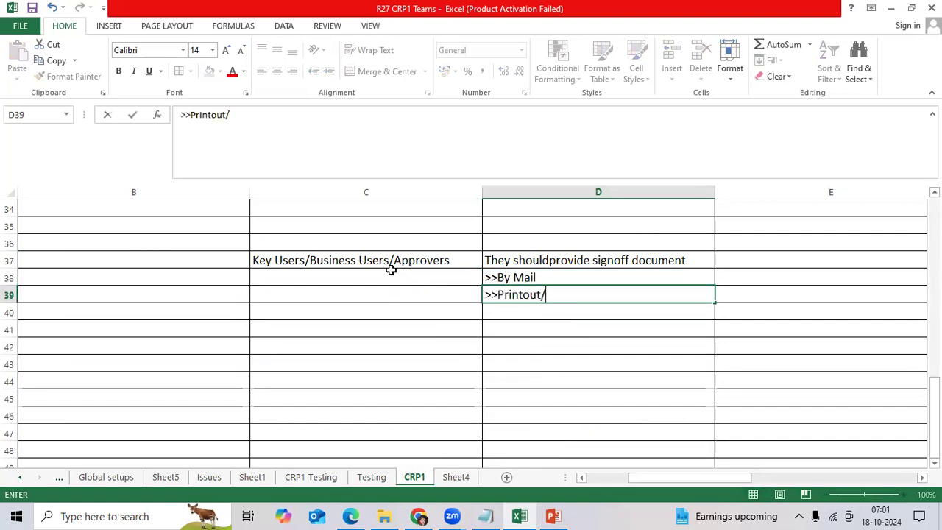
text(sign)
key(ctrl+Return)
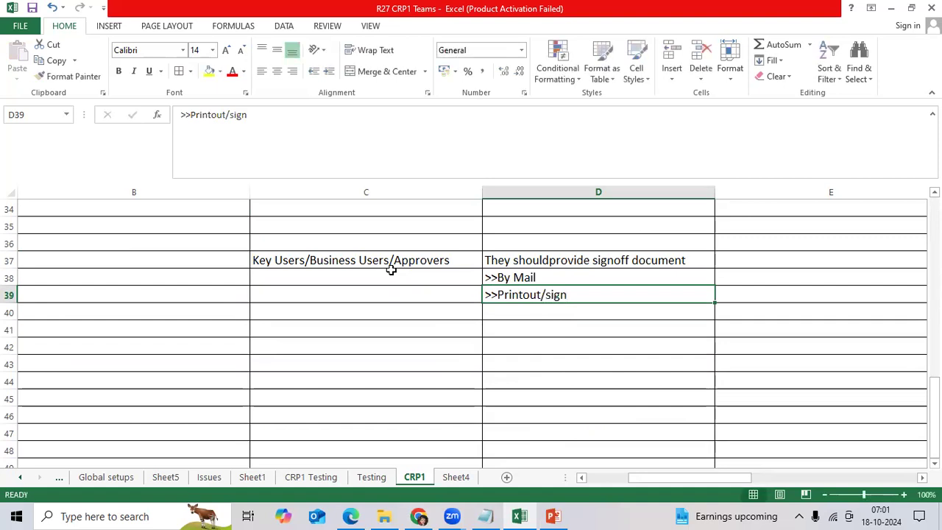